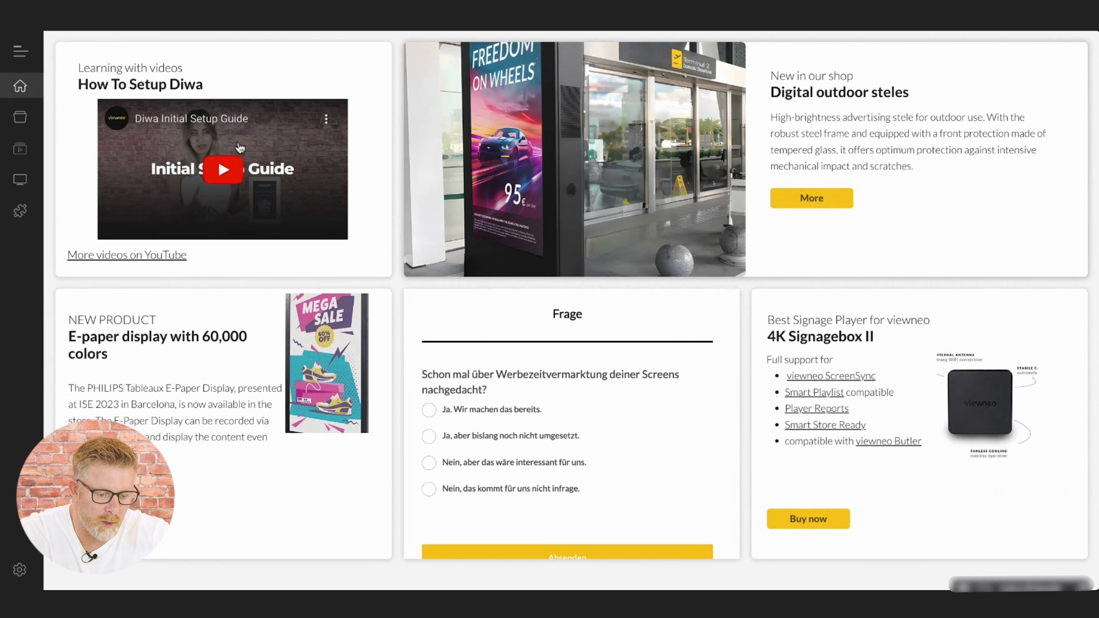
Open the Media library to the Start folder, listing Free Content, News and other media.
mouse_move(50, 110)
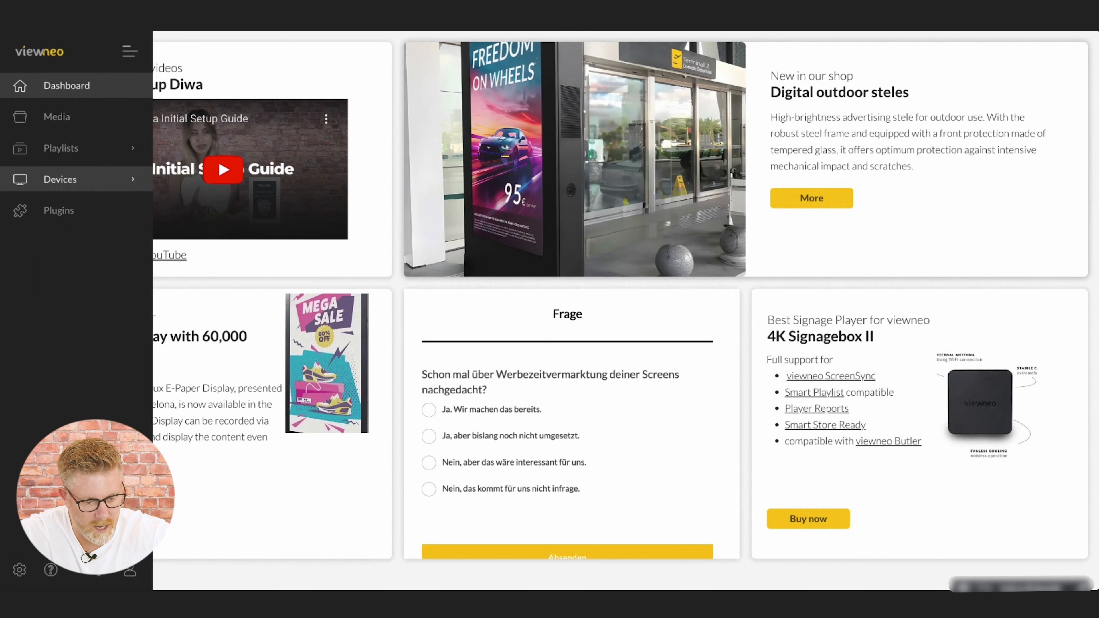
left_click(92, 120)
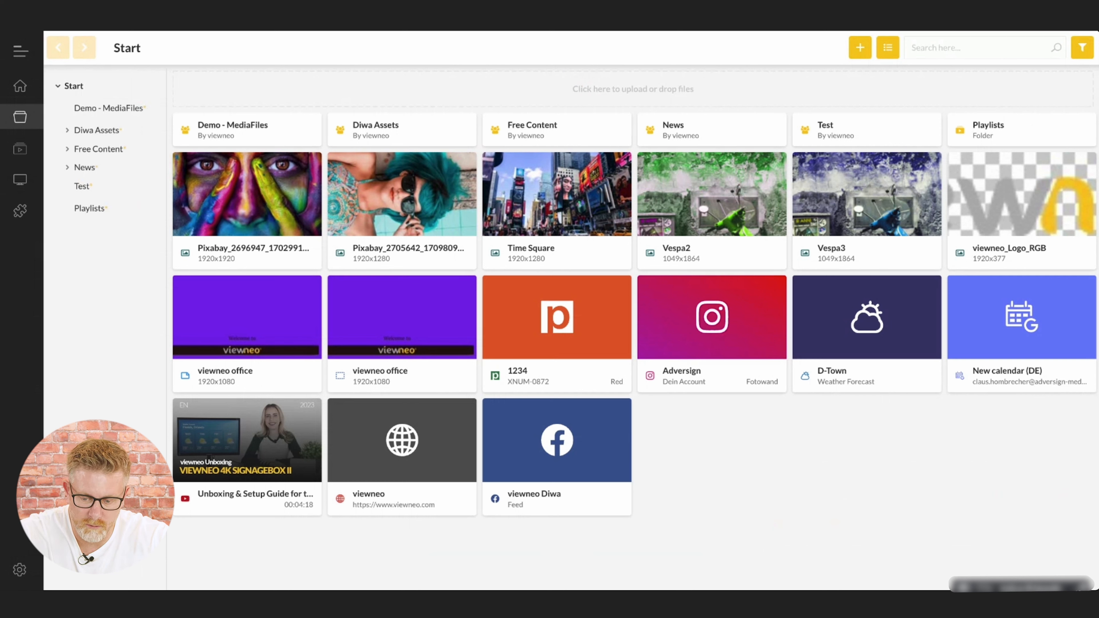
Open and dismiss the + add-content menu, then bring up the add-content menu from the media grid.
left_click(861, 48)
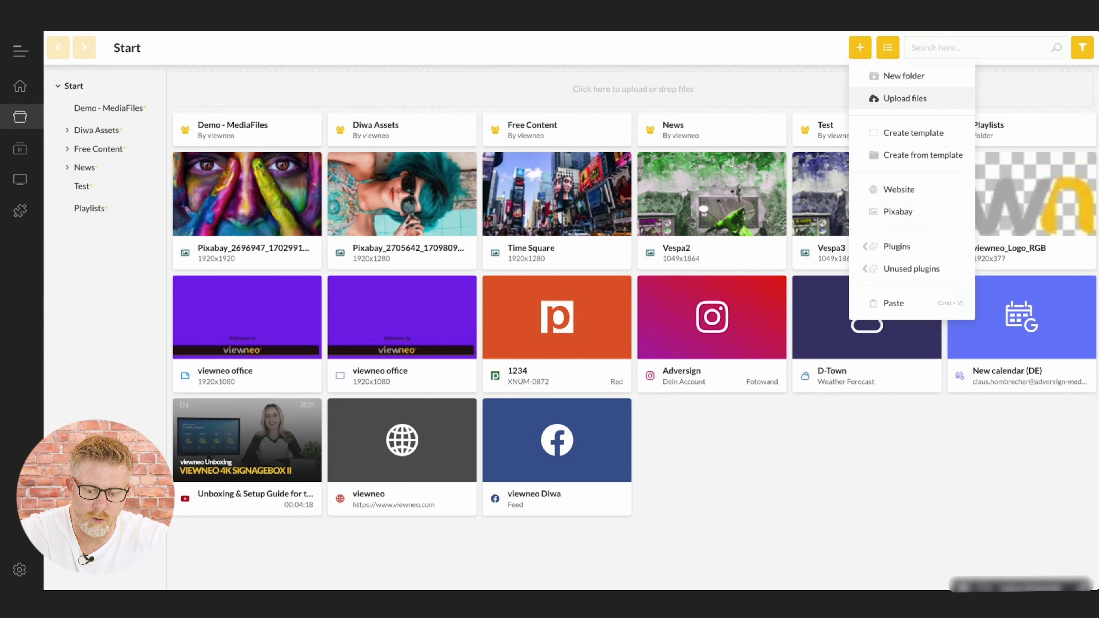
left_click(633, 91)
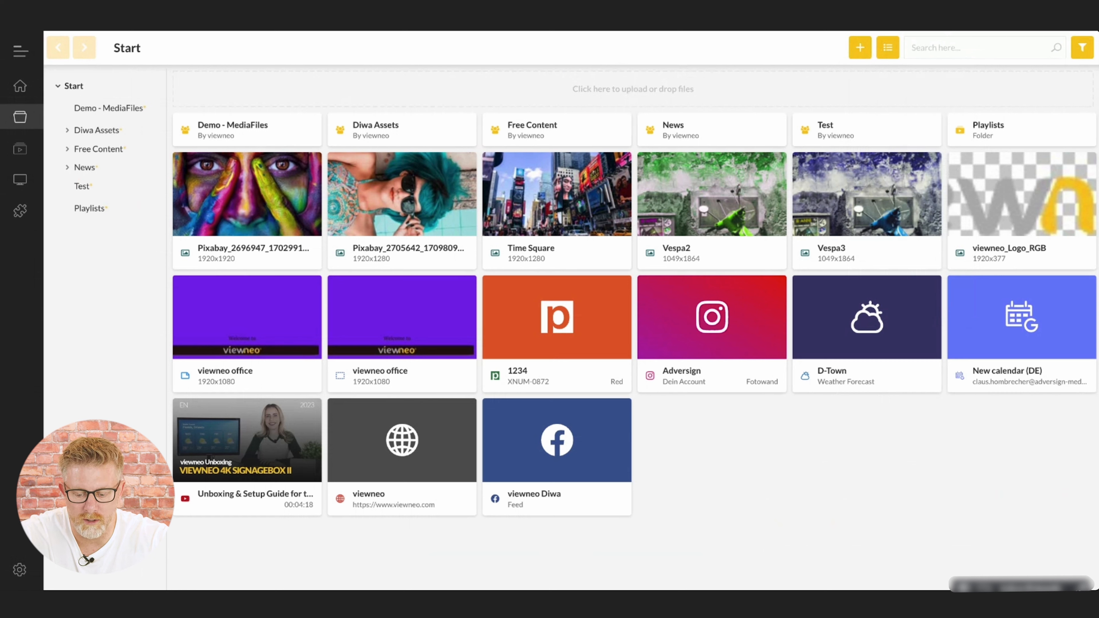
right_click(786, 459)
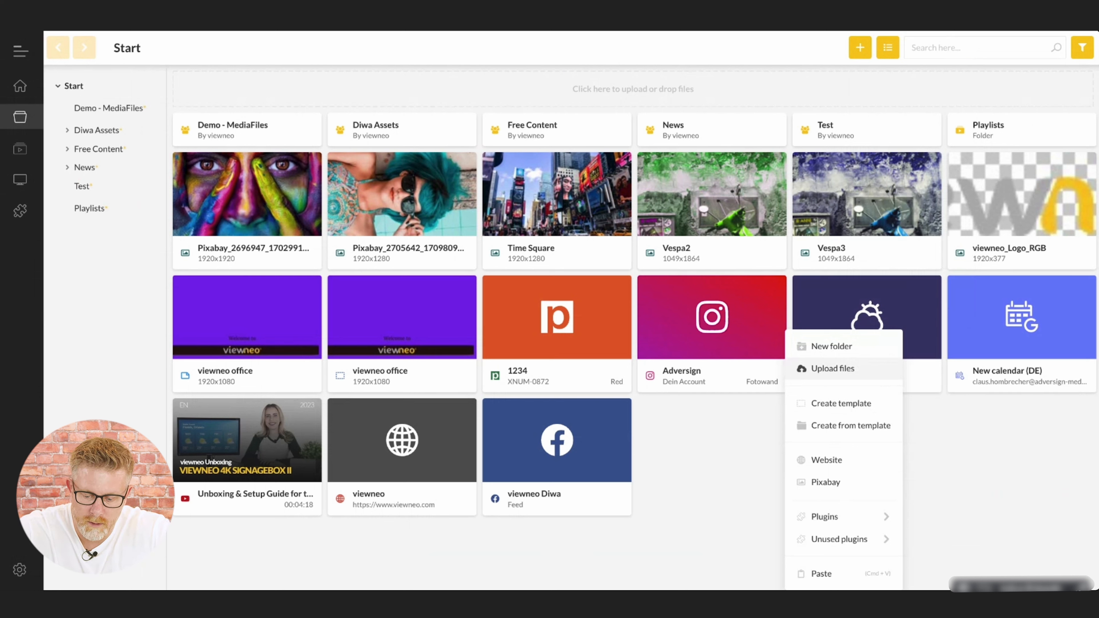
Upload viewneo Stele.jpg to the Start folder, preview it, then close the preview and Uploads panel.
left_click(857, 369)
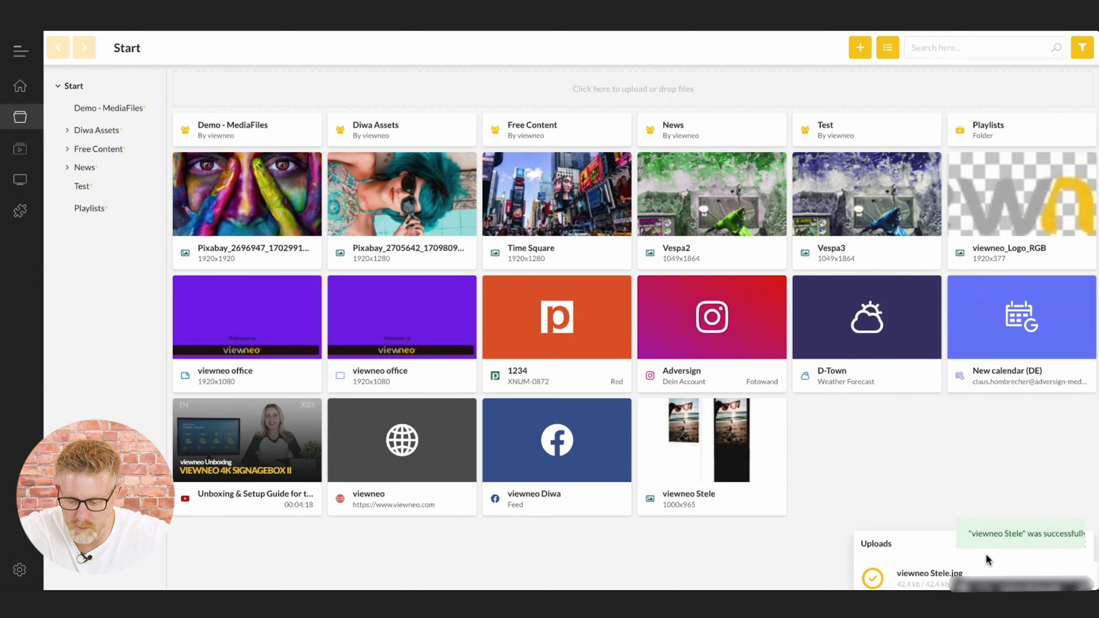
double_click(742, 464)
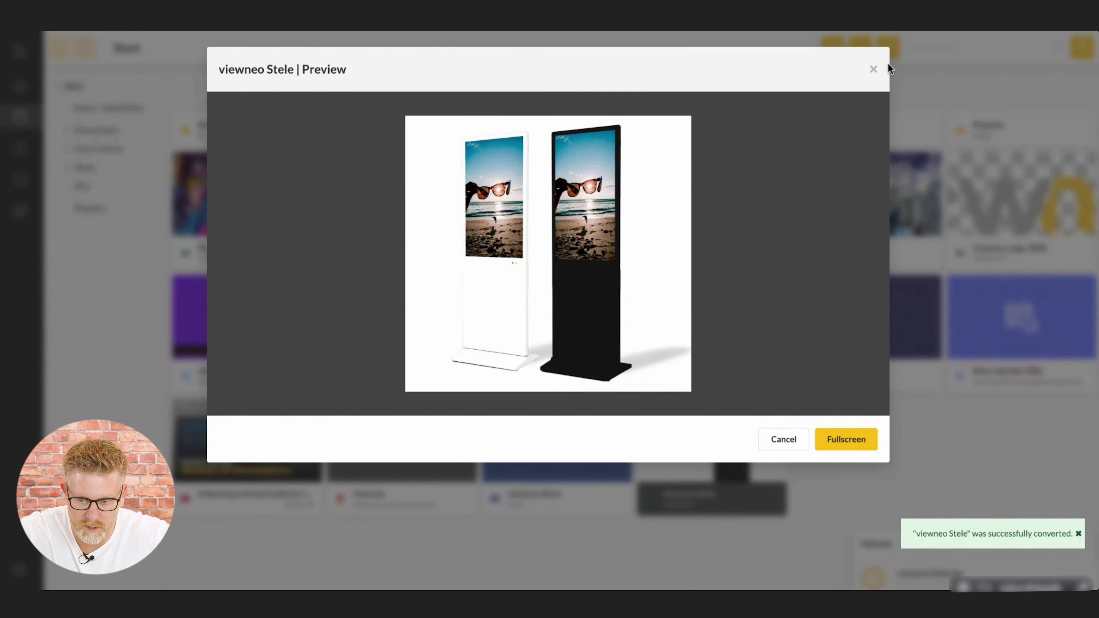
left_click(874, 70)
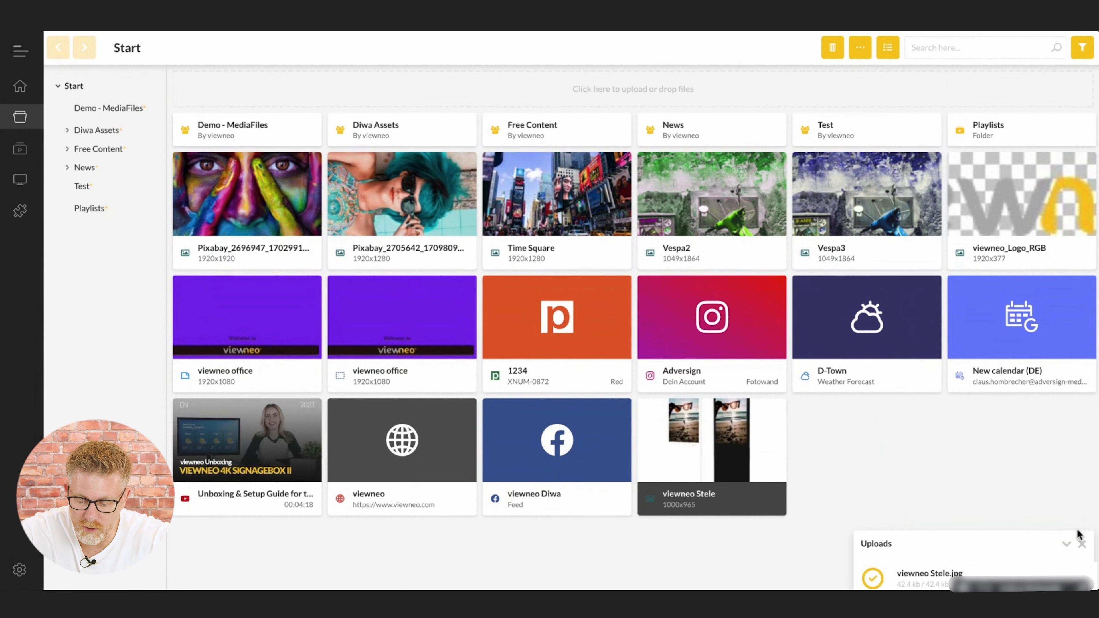
left_click(1082, 544)
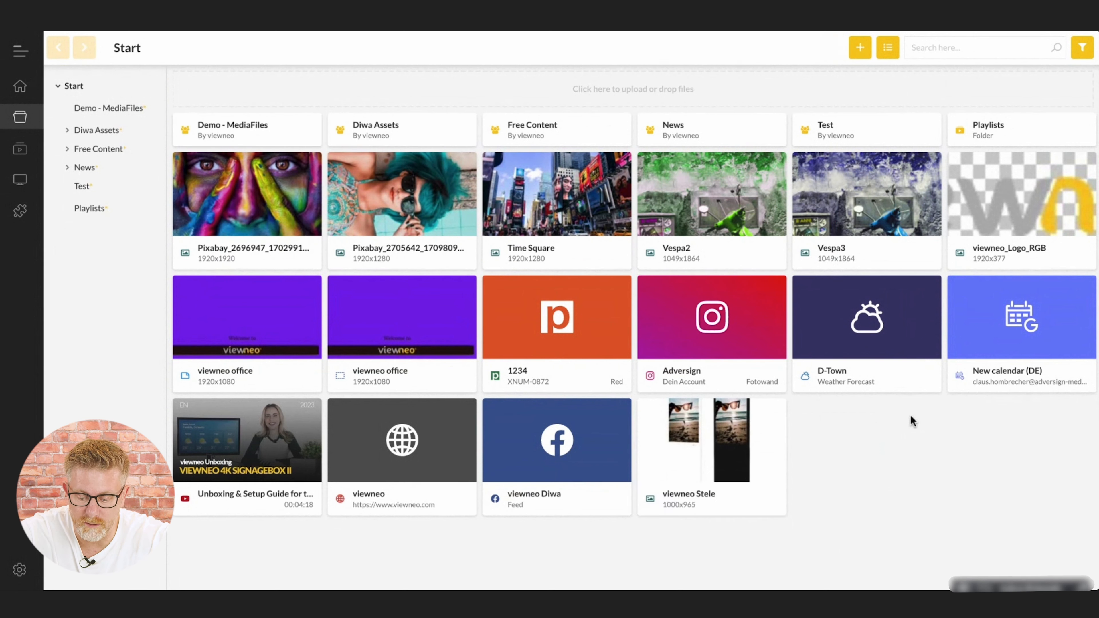
Create template 'viewneo 1' for a landscape Full HD Display (1080p) and open it in the editor.
right_click(831, 428)
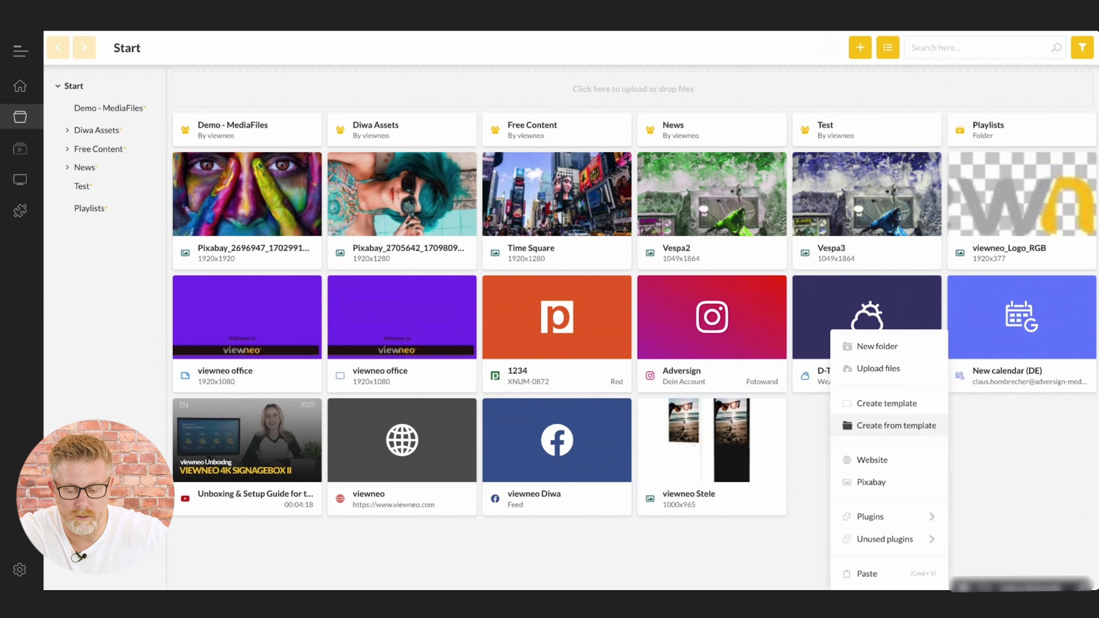
left_click(881, 410)
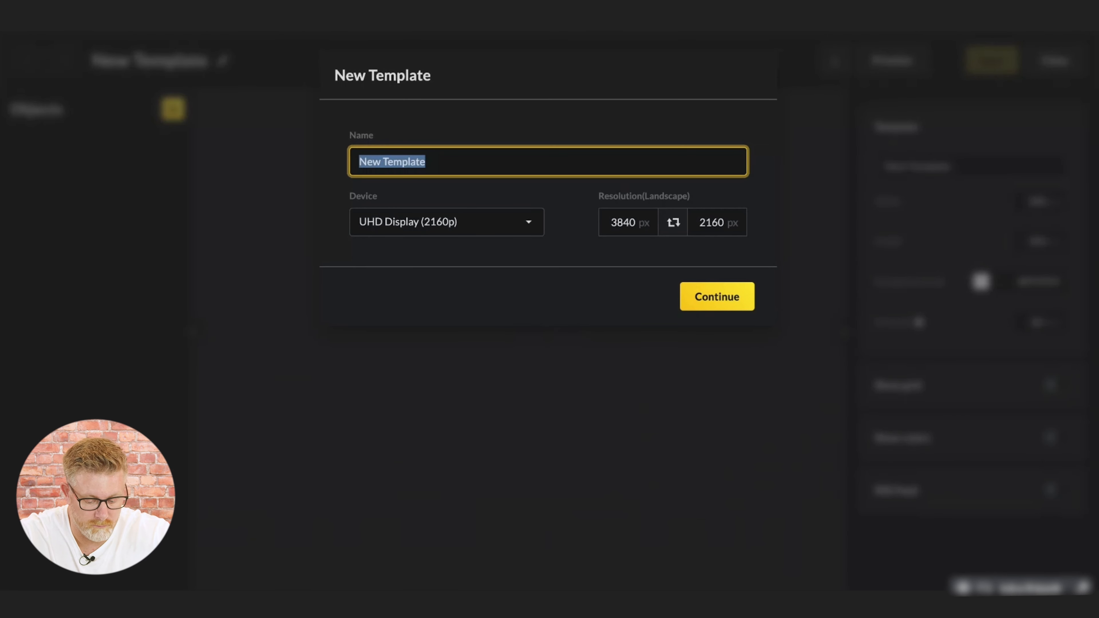
type("view")
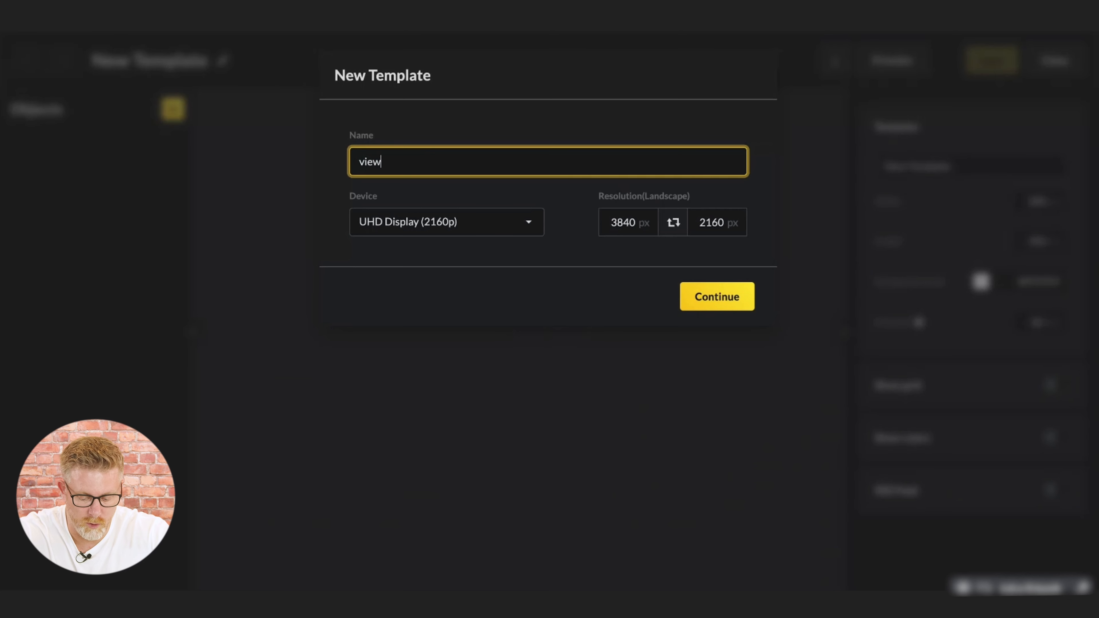
type("neo 1")
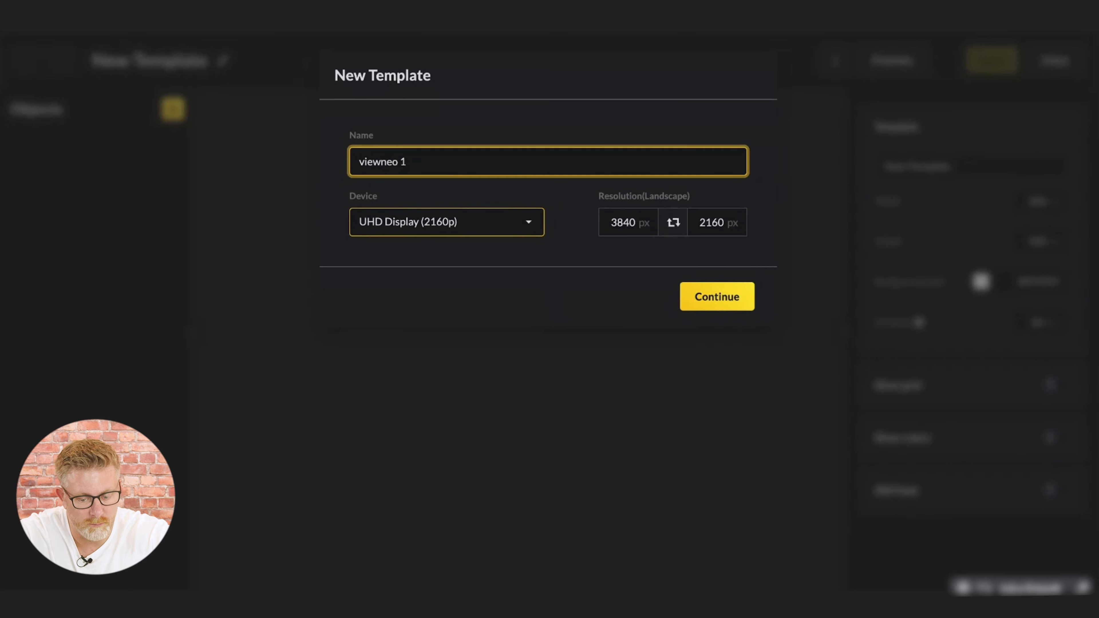
left_click(447, 222)
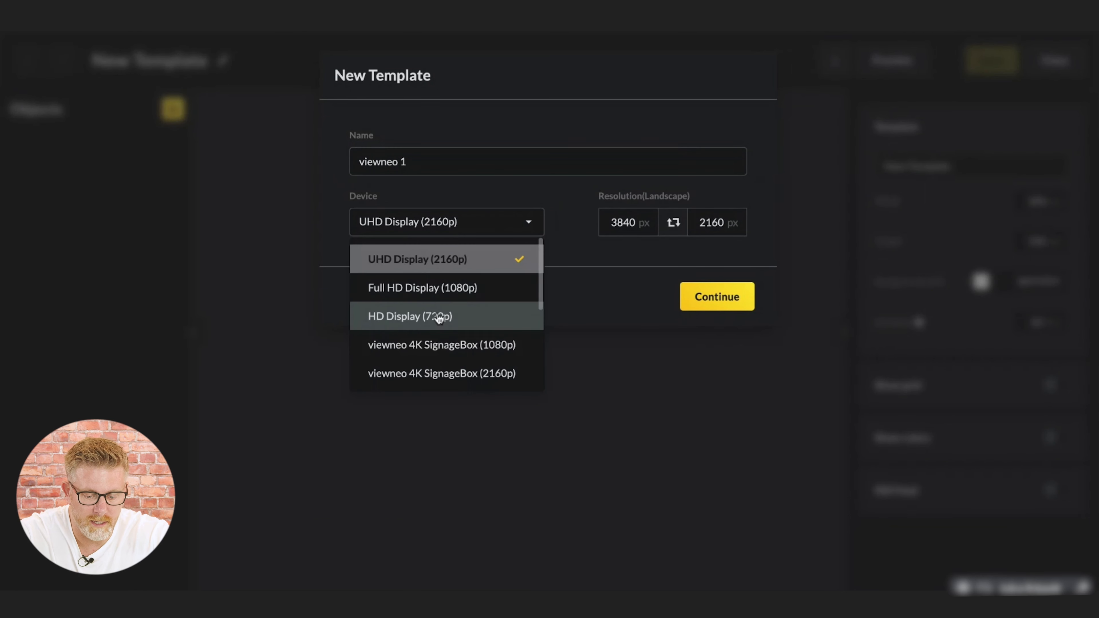
left_click(481, 295)
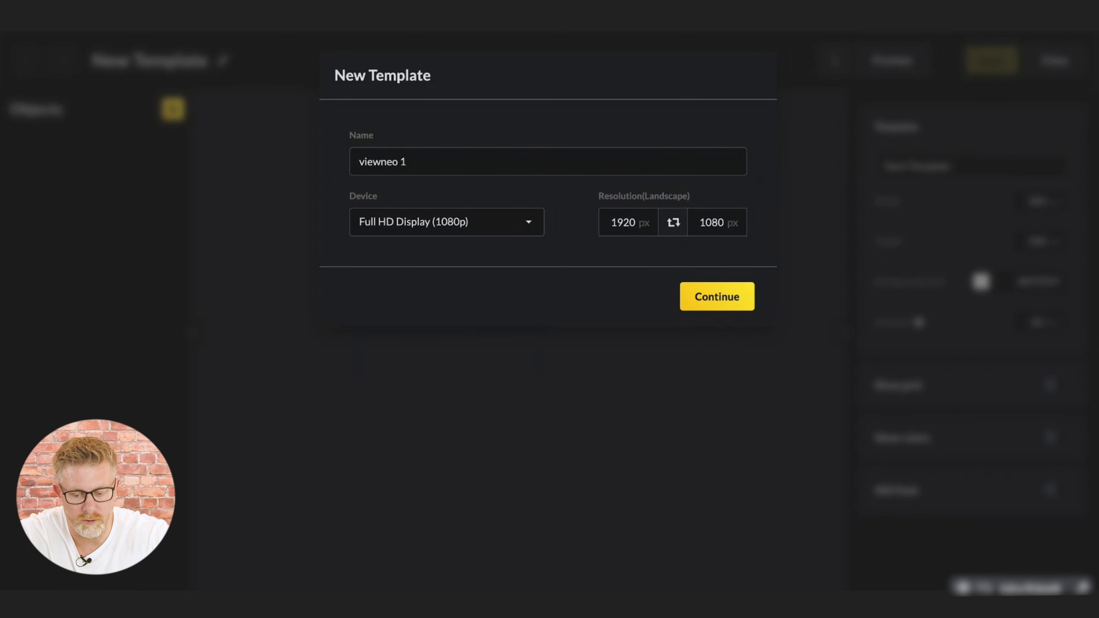
left_click(673, 222)
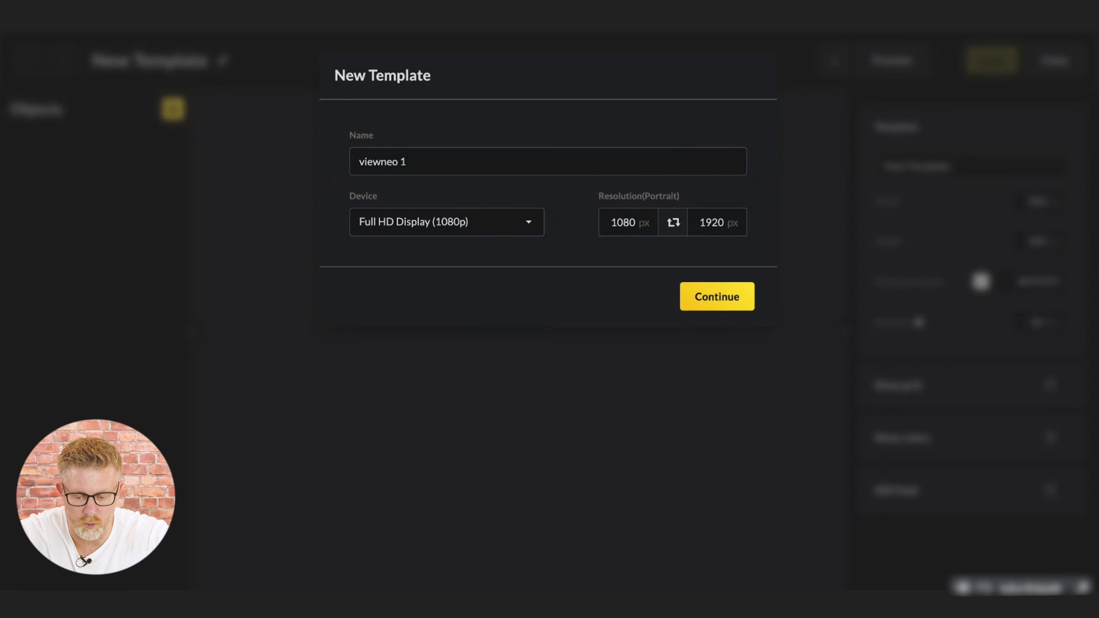
left_click(673, 222)
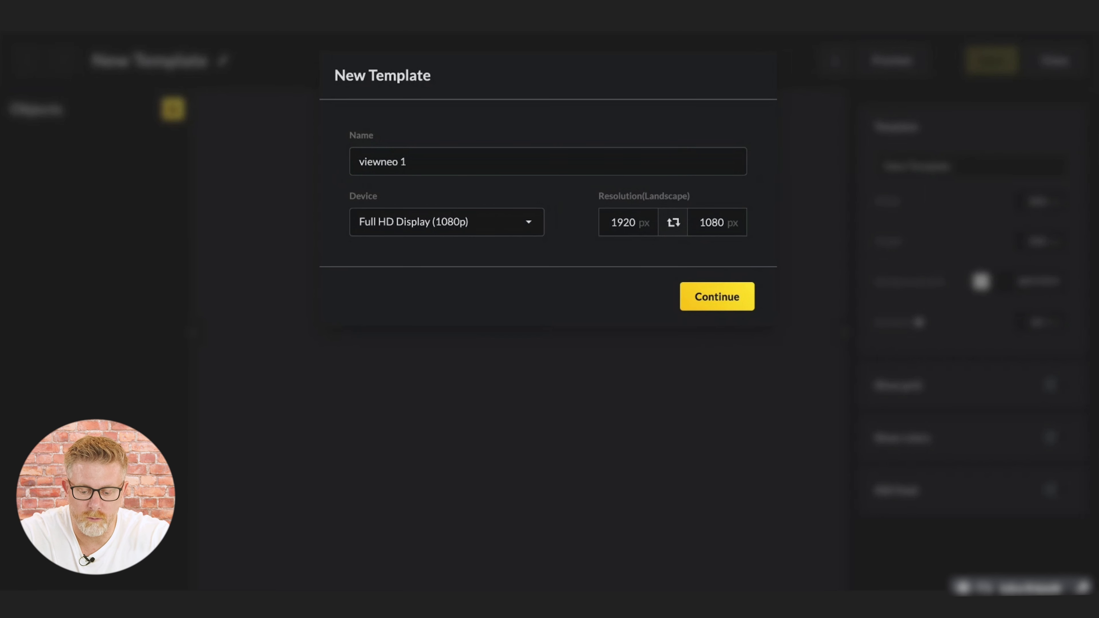
left_click(712, 297)
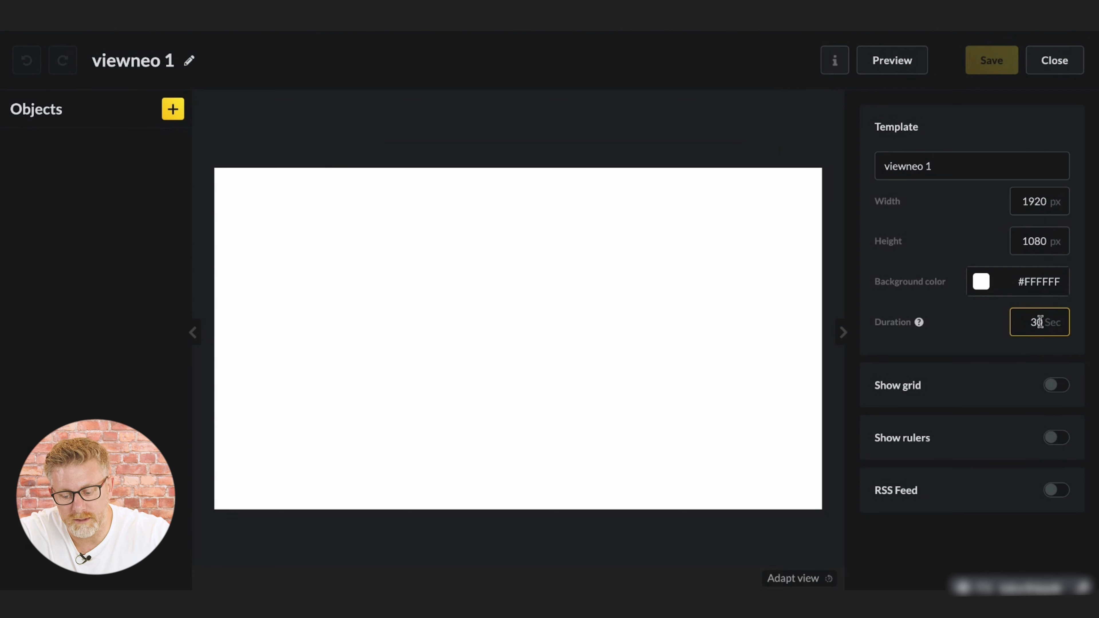
Add the viewneo Stele media file as an image object on the viewneo 1 canvas.
left_click_drag(1035, 322, 1013, 322)
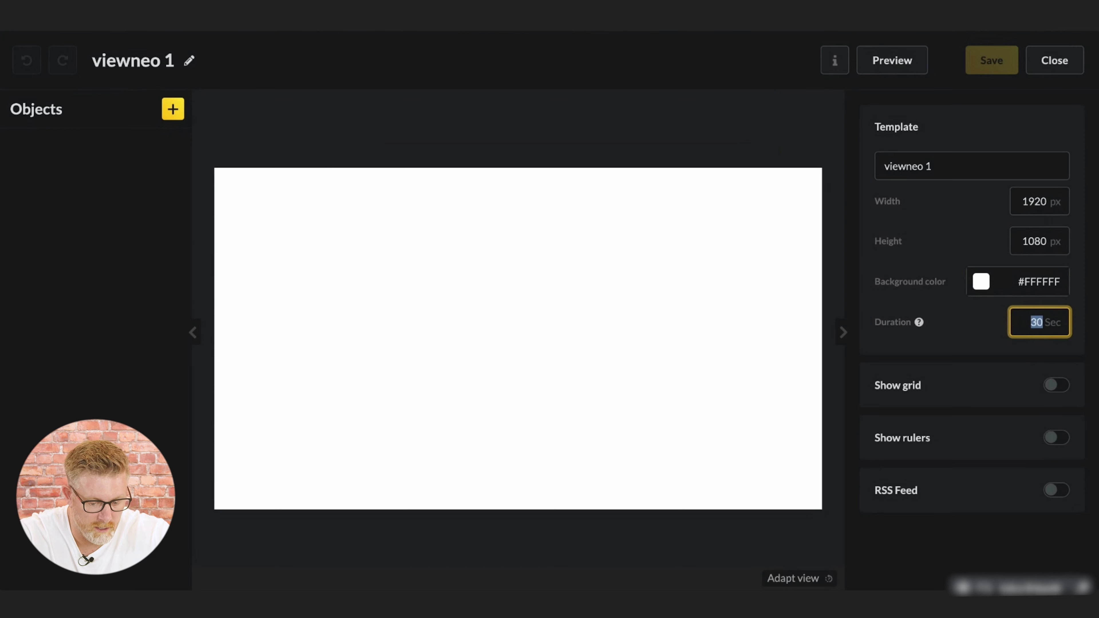
left_click(173, 109)
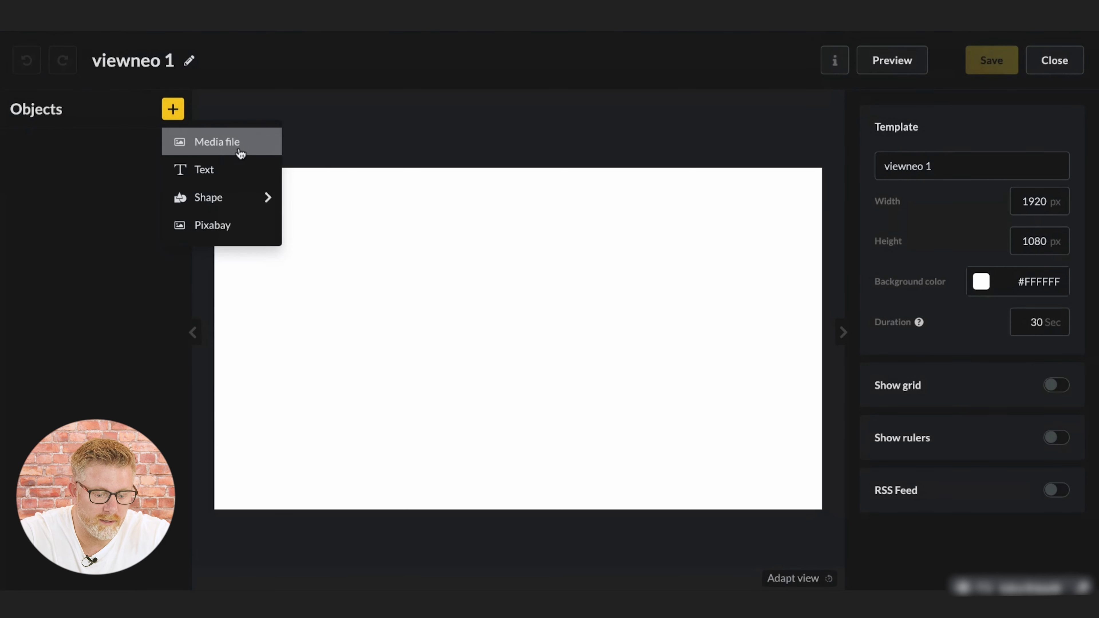
left_click(241, 153)
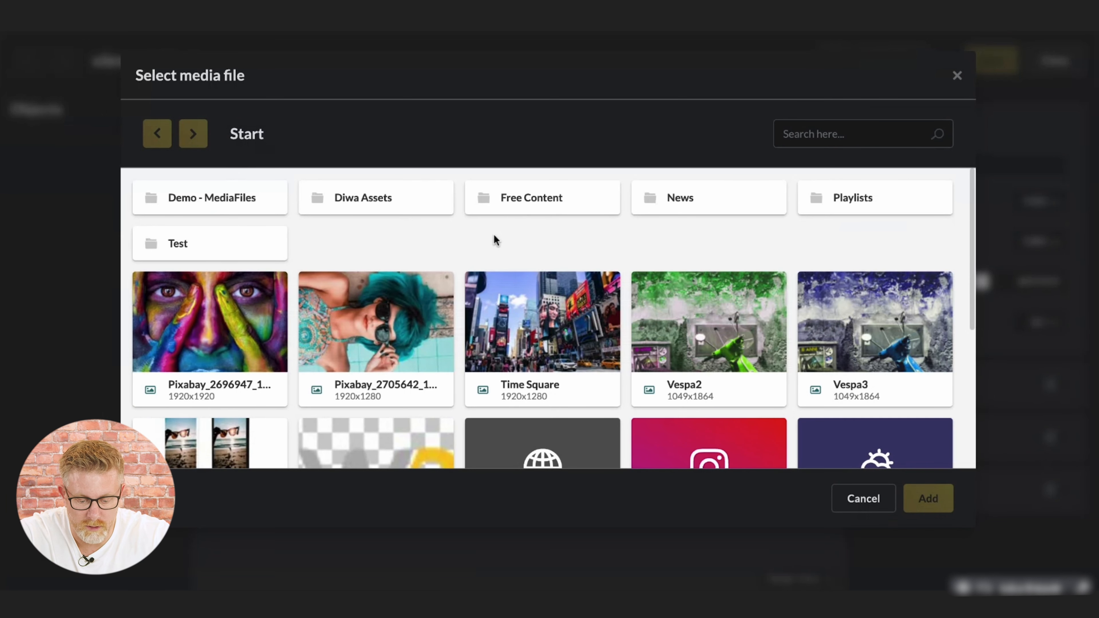
scroll(494, 235, "down", 2)
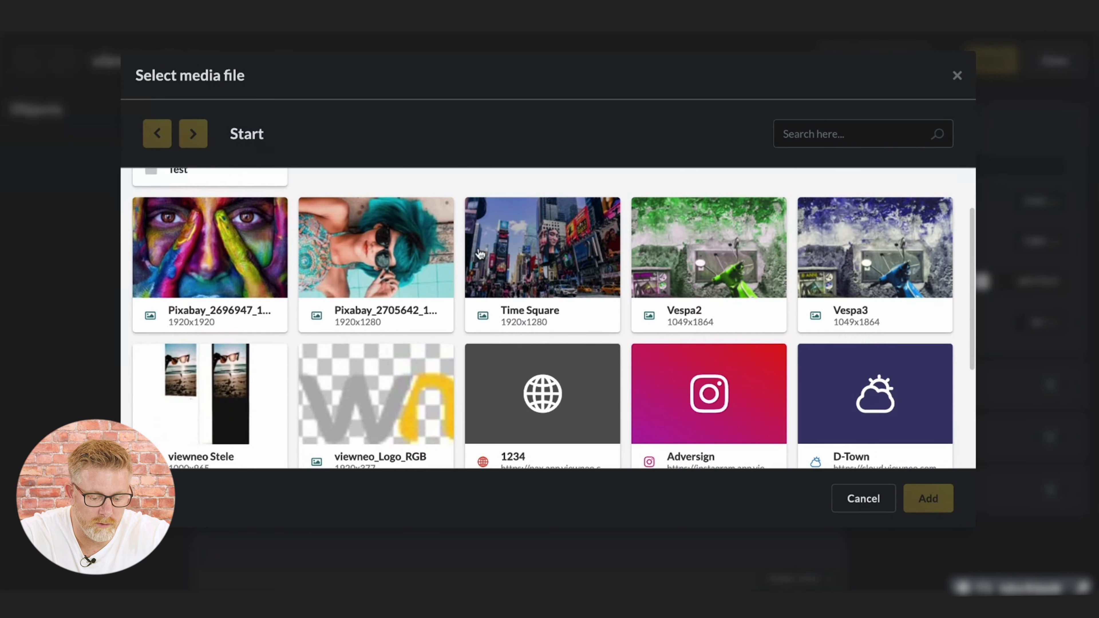
left_click(254, 417)
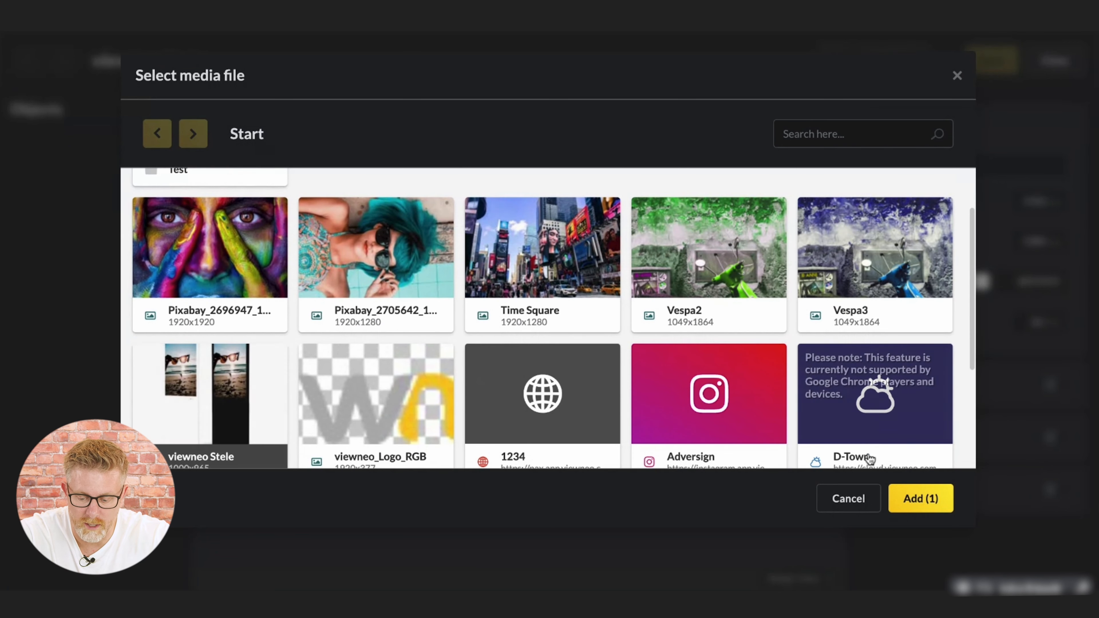
left_click(921, 499)
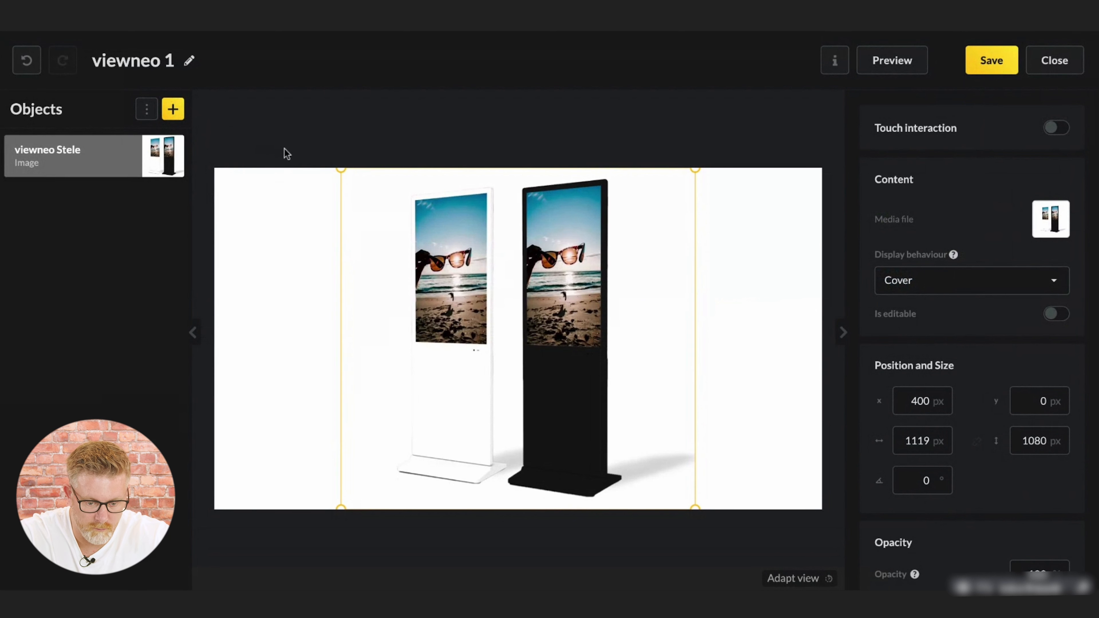
Shrink the Stele image to 839x810 and move it left, then place a Default text box upper right.
left_click_drag(342, 170, 427, 253)
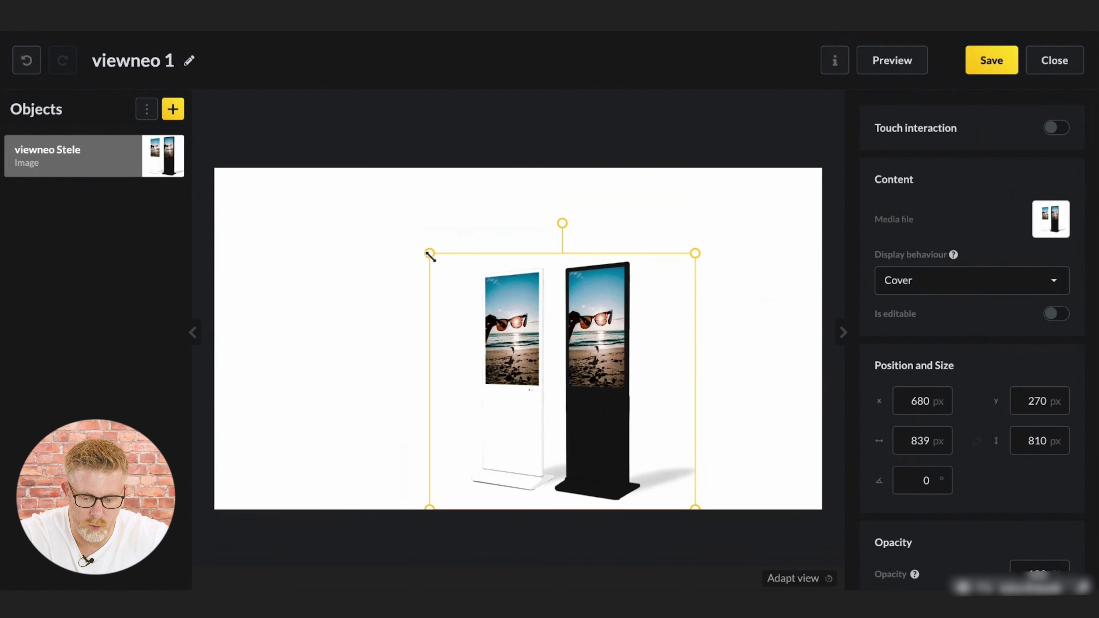
left_click_drag(497, 320, 301, 297)
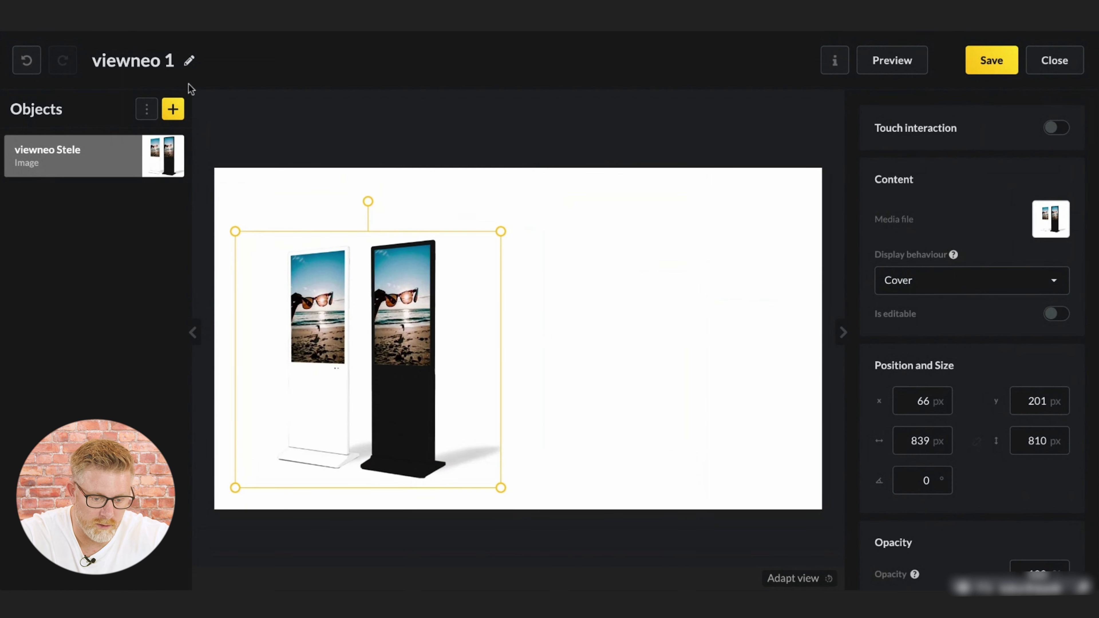
left_click(174, 109)
left_click(234, 172)
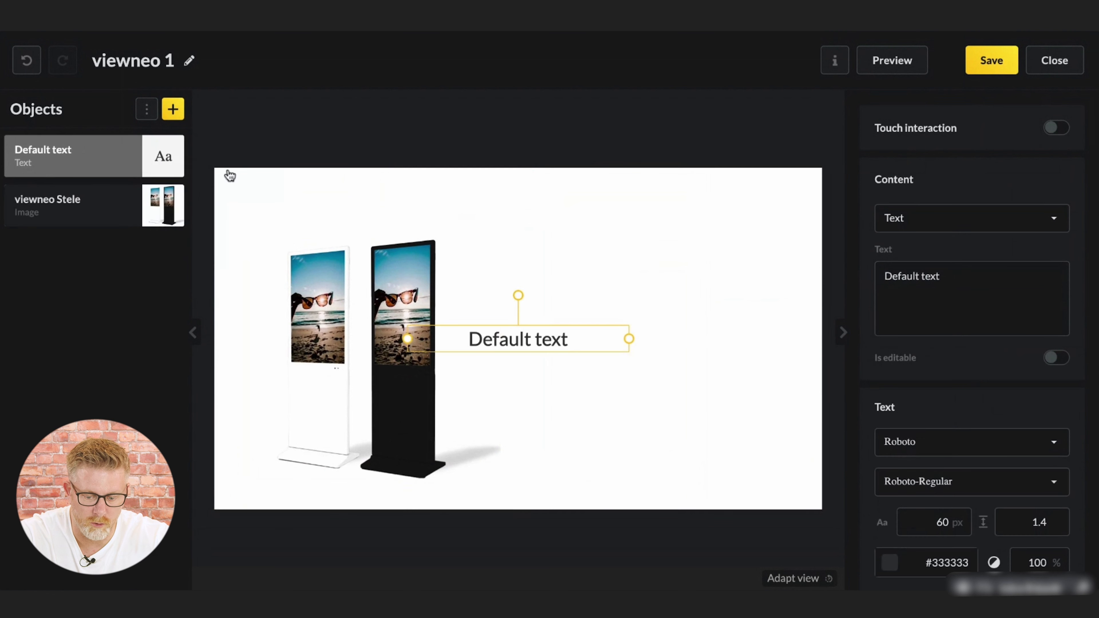
left_click_drag(606, 346, 722, 262)
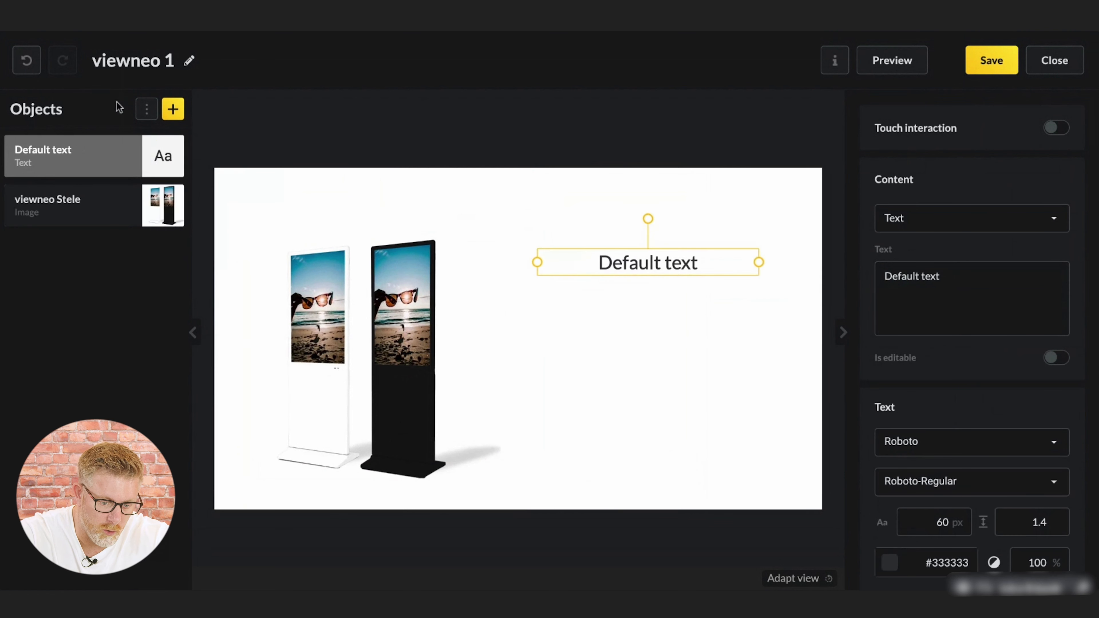
left_click(173, 109)
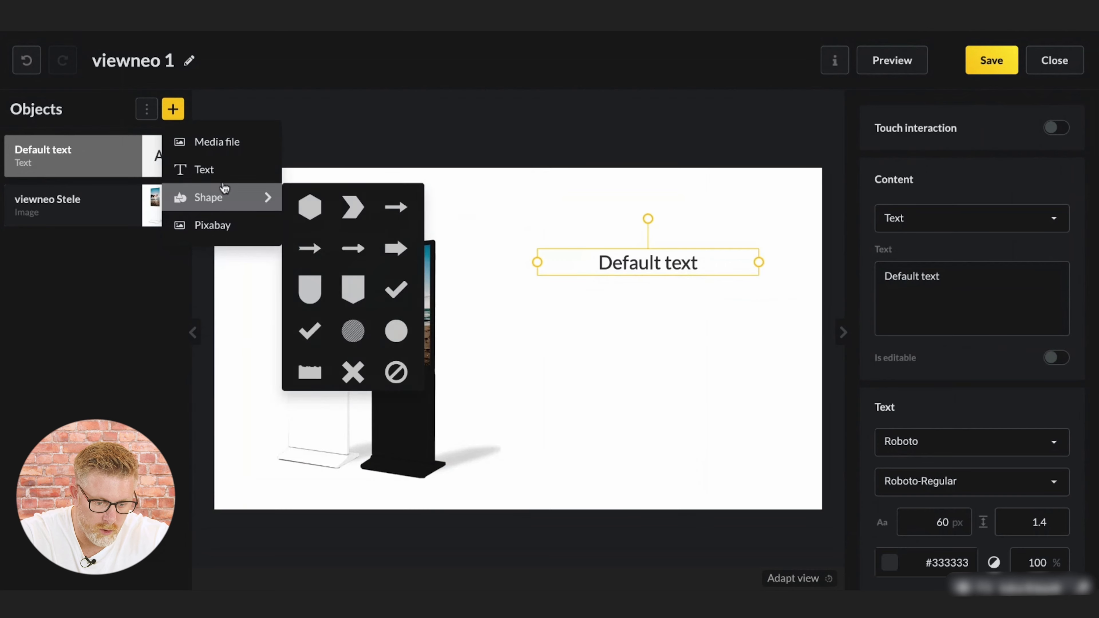
Add the viewneo_Logo_RGB image, scale it down to 356x70 px and place it bottom-right.
left_click(221, 142)
scroll(376, 347, "down", 2)
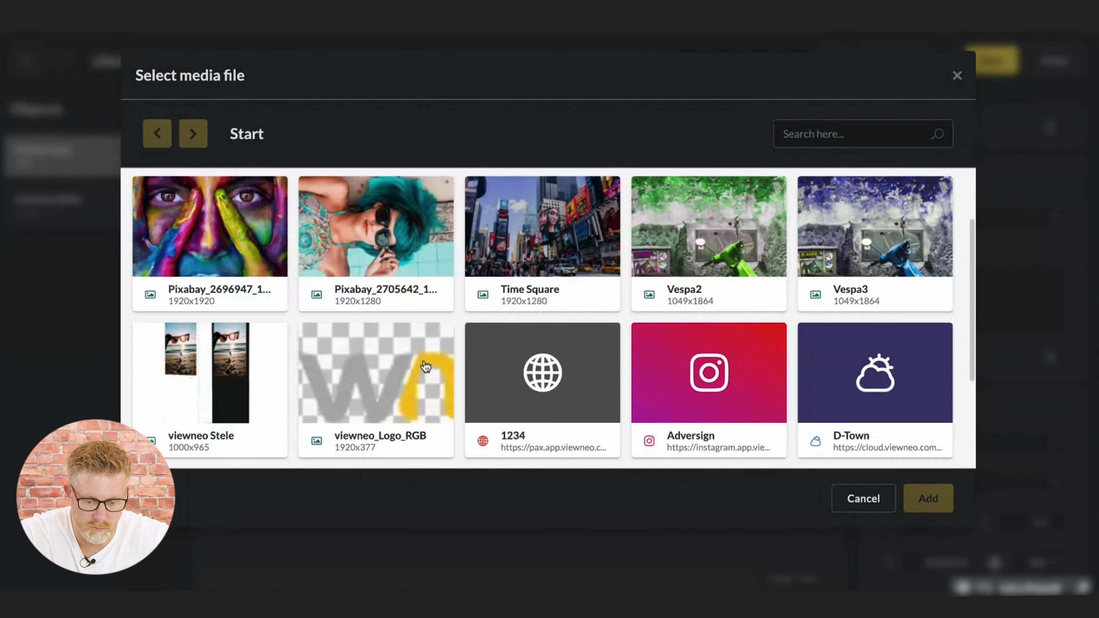
left_click(376, 377)
left_click(918, 494)
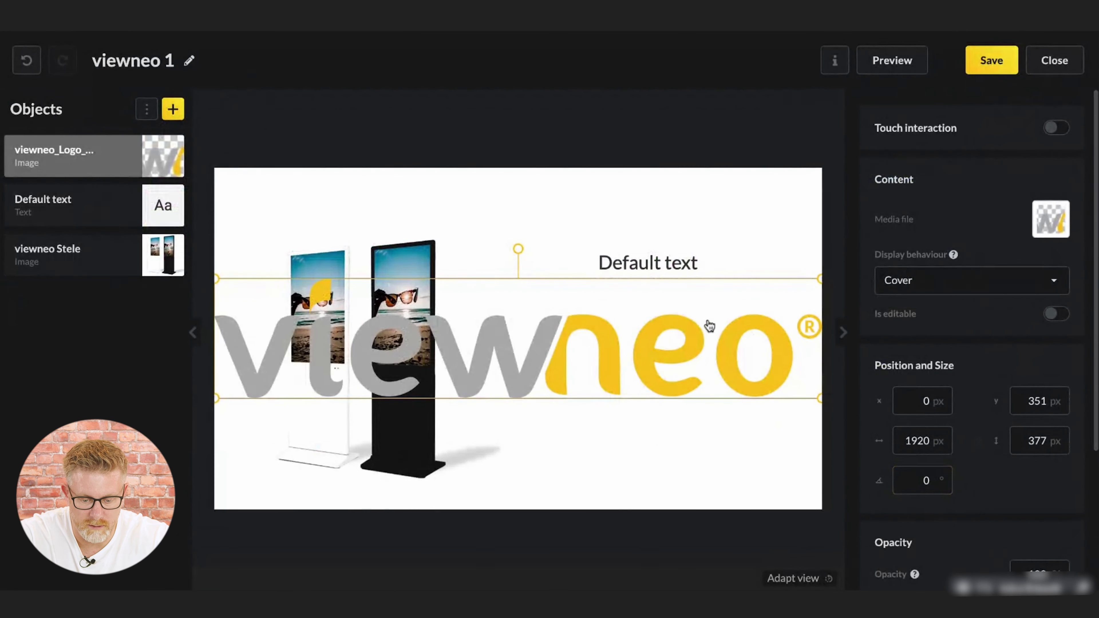
left_click_drag(632, 361, 661, 401)
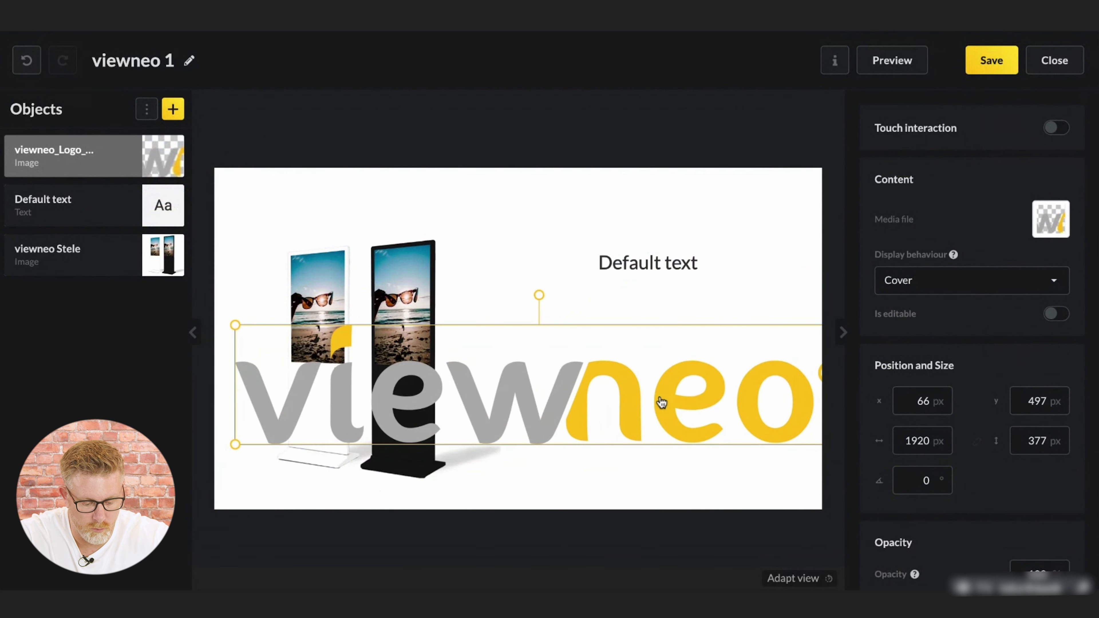
left_click_drag(235, 325, 723, 485)
right_click(768, 434)
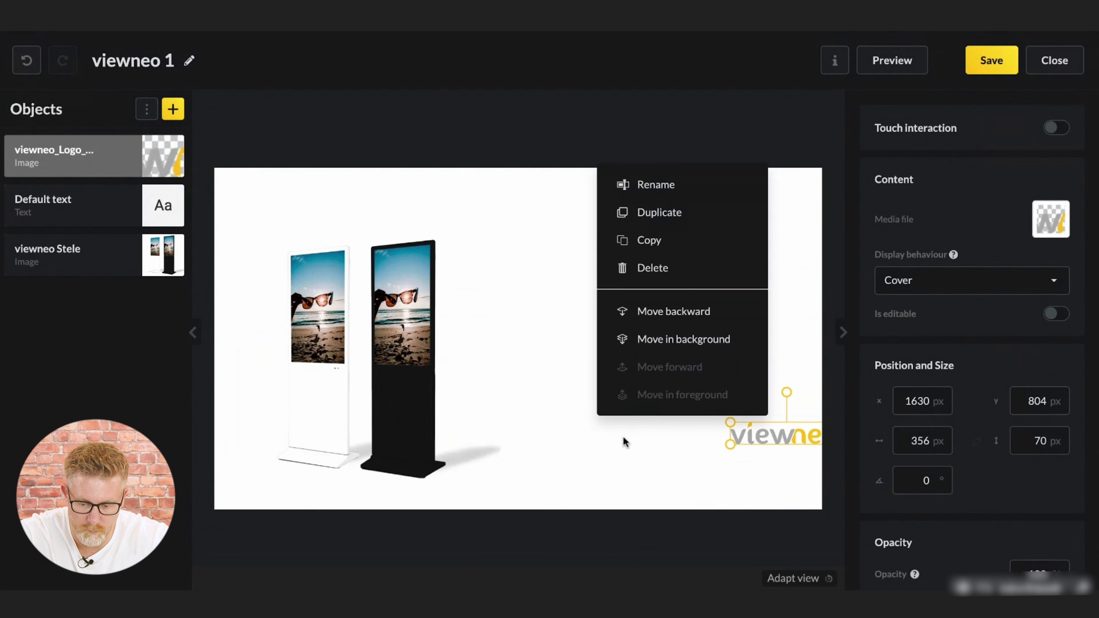
left_click_drag(780, 443, 711, 480)
left_click(540, 441)
Nudge the text box up-right and rewrite its content from Default text to 'Our new steles'.
left_click(629, 274)
left_click_drag(630, 273, 686, 262)
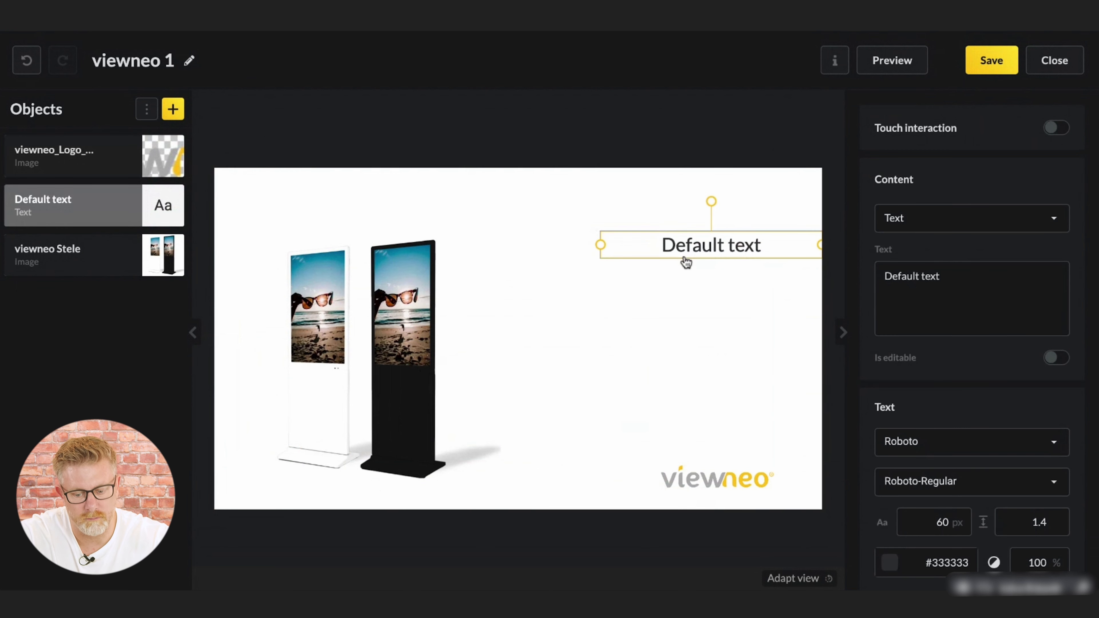
left_click(910, 282)
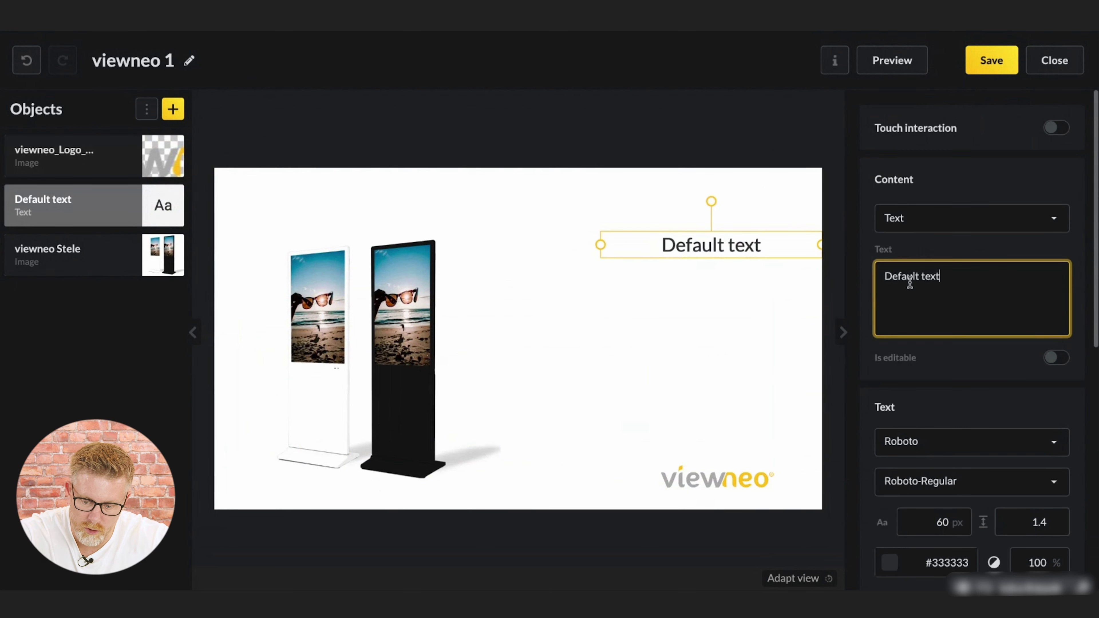
key("ctrl+a")
type("Unsre")
key("BackSpace")
key("BackSpace")
key("BackSpace")
key("BackSpace")
key("BackSpace")
type("Our")
type("ew steles")
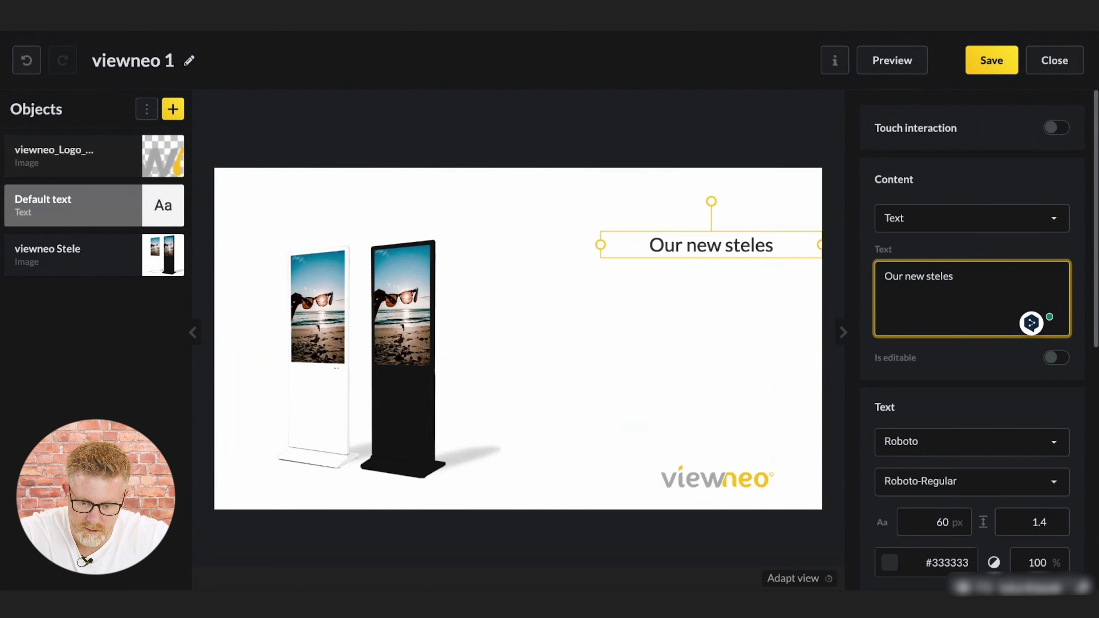
triple_click(915, 274)
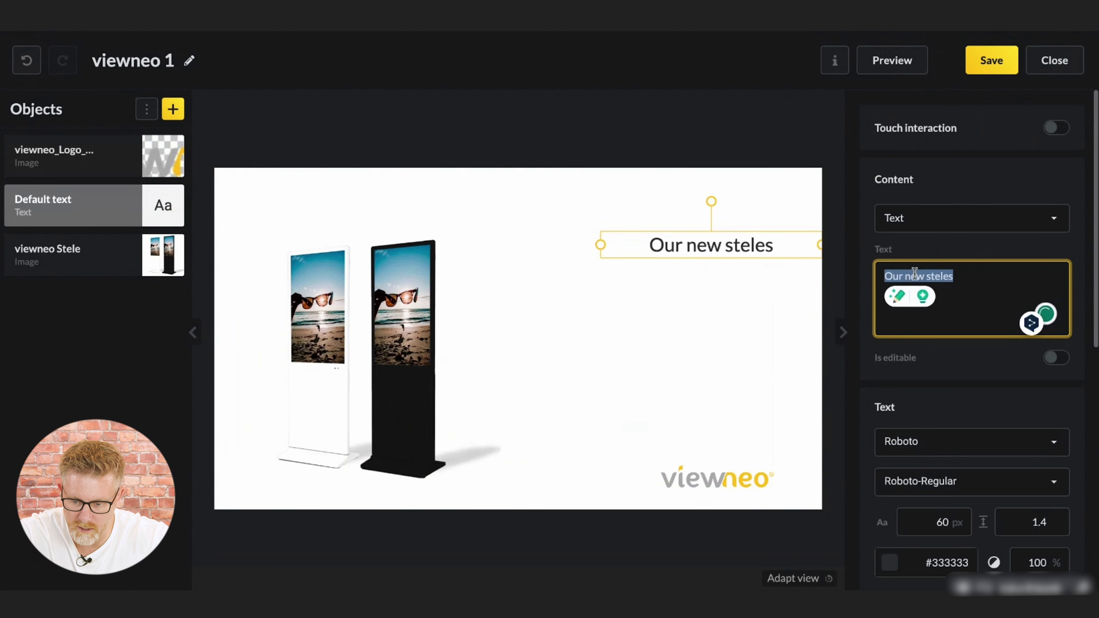
Set the headline to Roboto Condensed at 80 px and save the viewneo 1 template.
left_click(1032, 441)
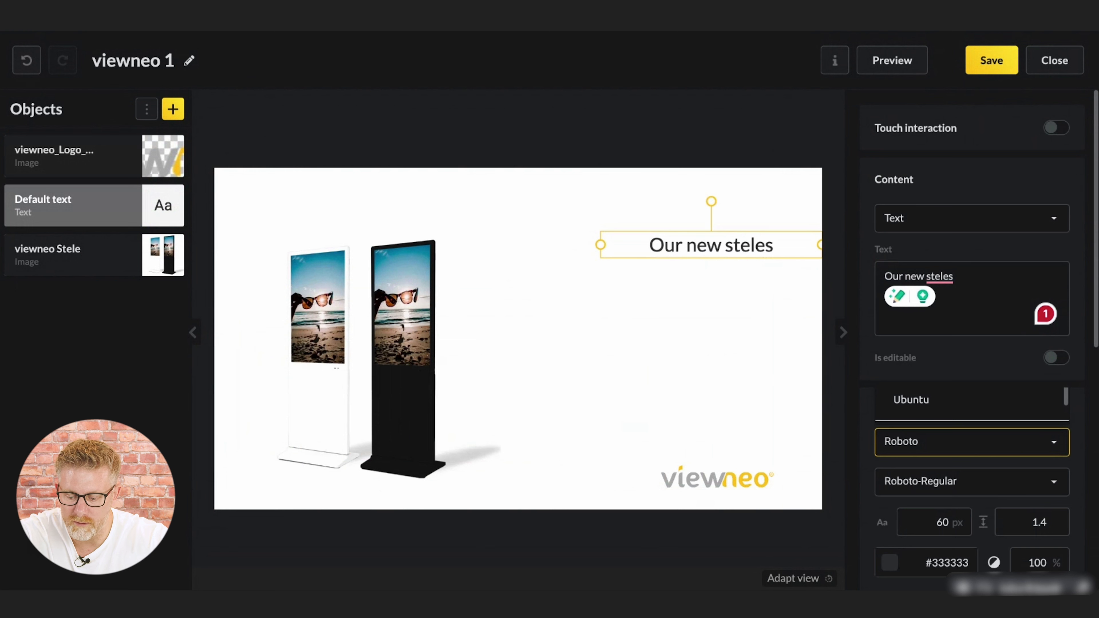
scroll(1003, 411, "up", 2)
scroll(1002, 411, "down", 1)
scroll(1003, 411, "up", 1)
scroll(1003, 411, "up", 2)
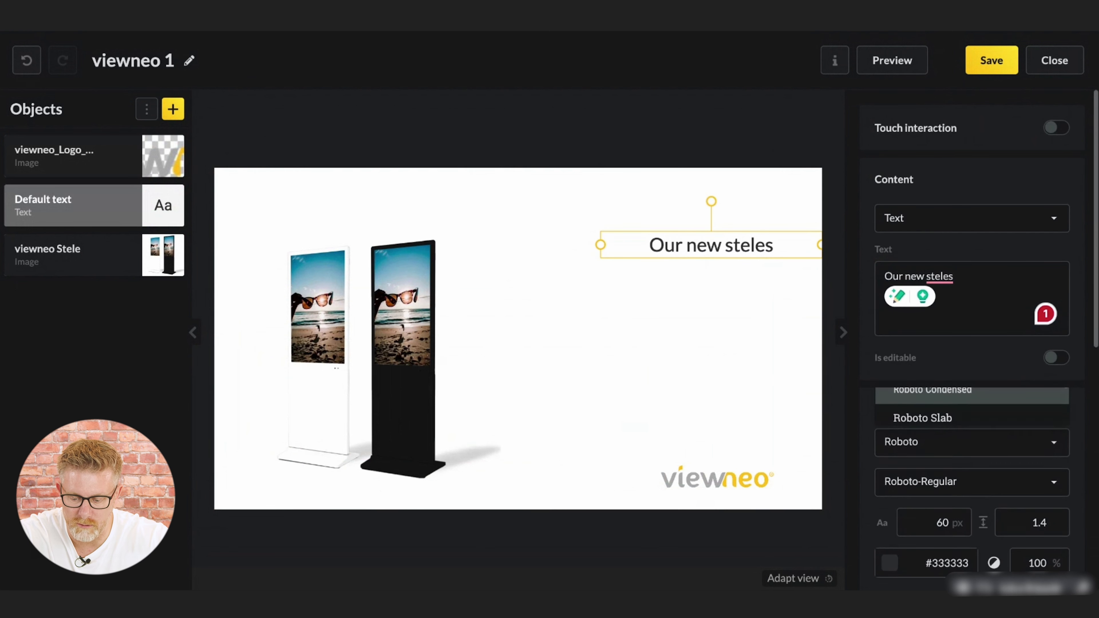
left_click(996, 394)
double_click(942, 522)
type("80")
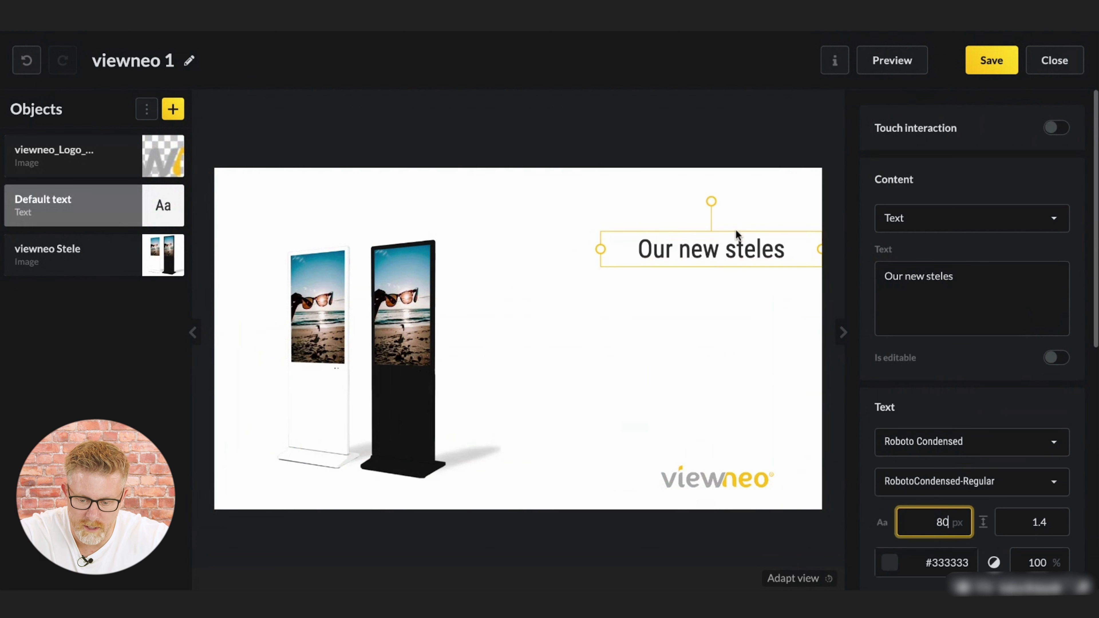
left_click(990, 72)
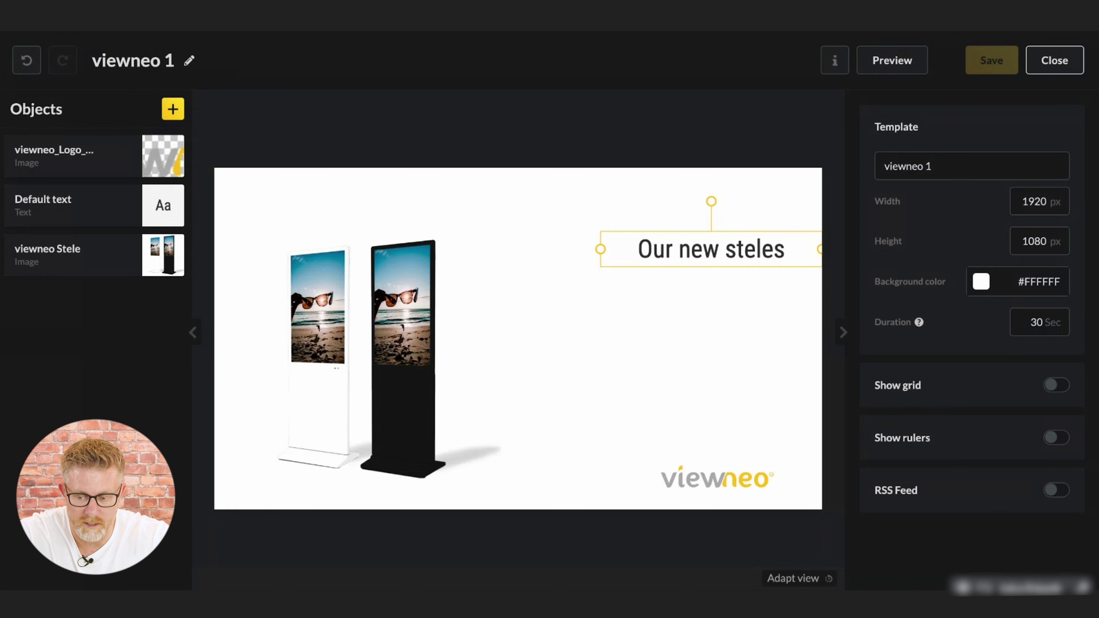
Close the editor and go to Playlists, where viewneo - office shows 5 contents.
left_click(1054, 60)
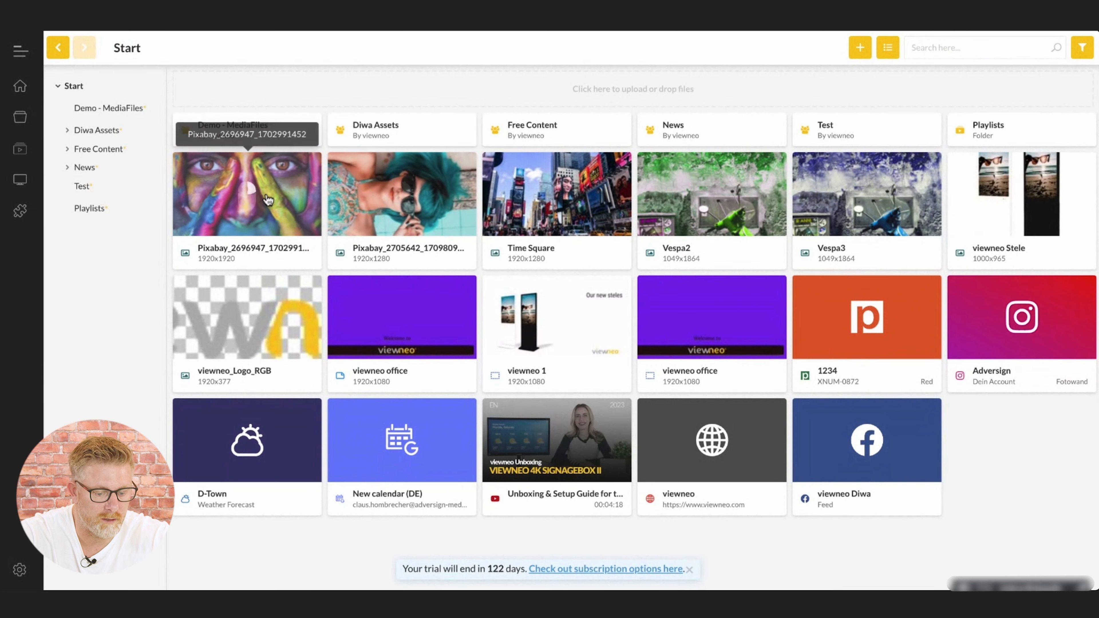
left_click(19, 149)
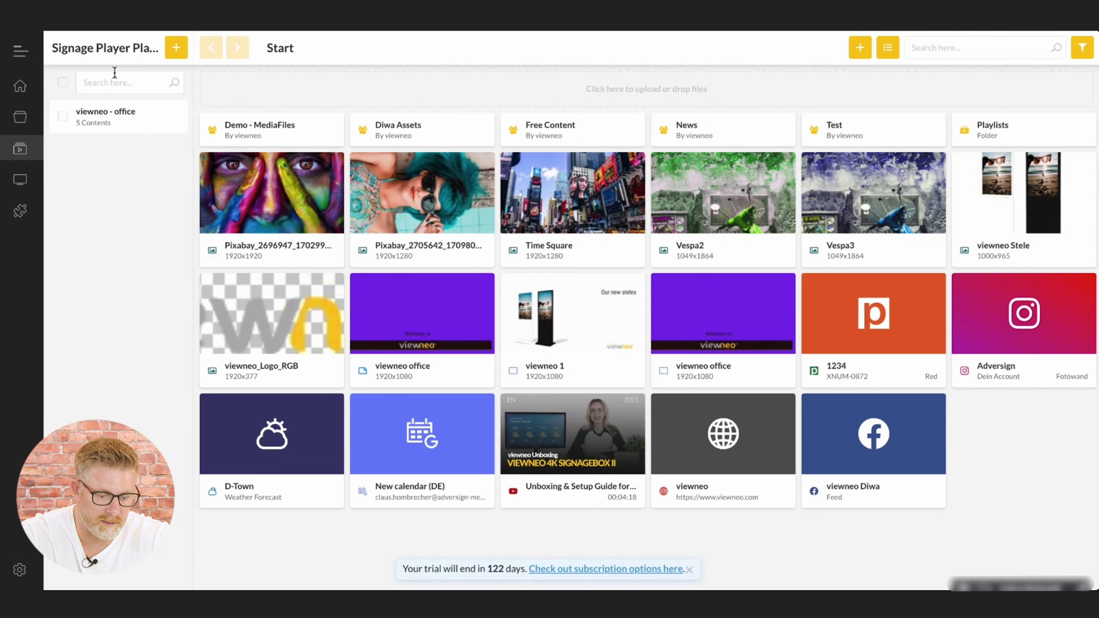
Add a new empty playlist called 'viewneo 2' to the playlist list.
left_click(176, 50)
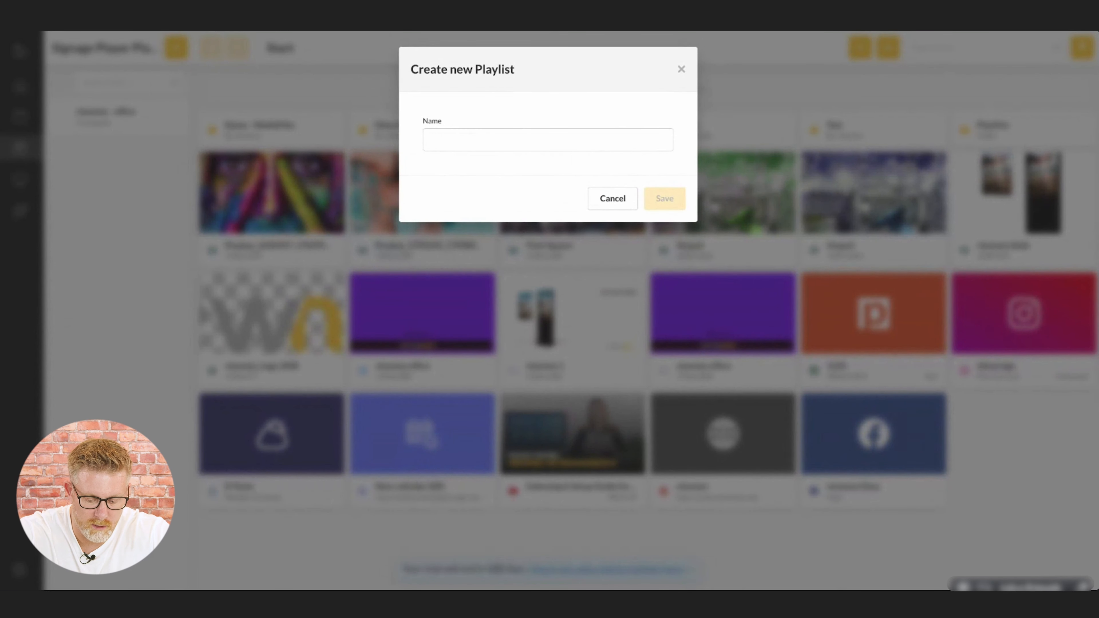
type("view")
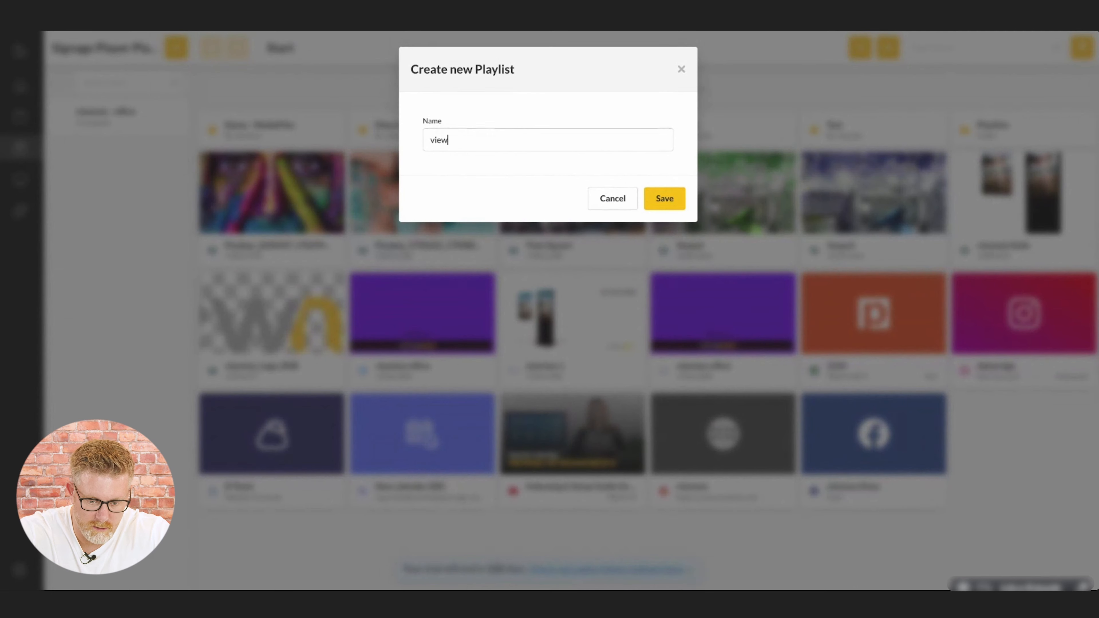
type("neo 2")
left_click(666, 199)
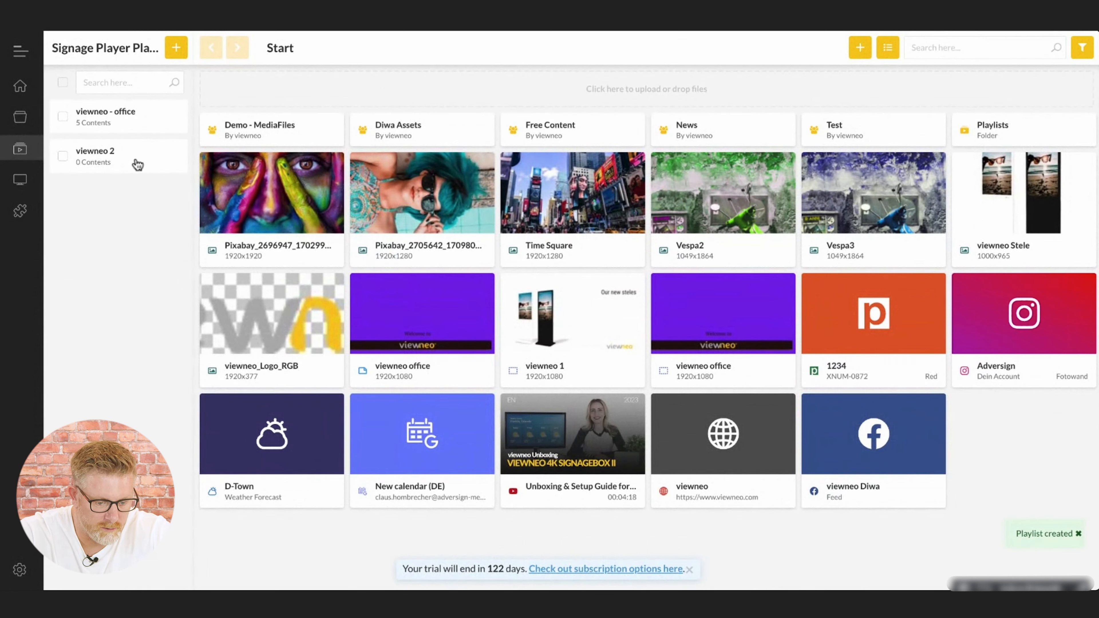
Drag Time Square, viewneo office, viewneo Stele, the unboxing video and D-Town into viewneo 2, then save.
left_click(146, 163)
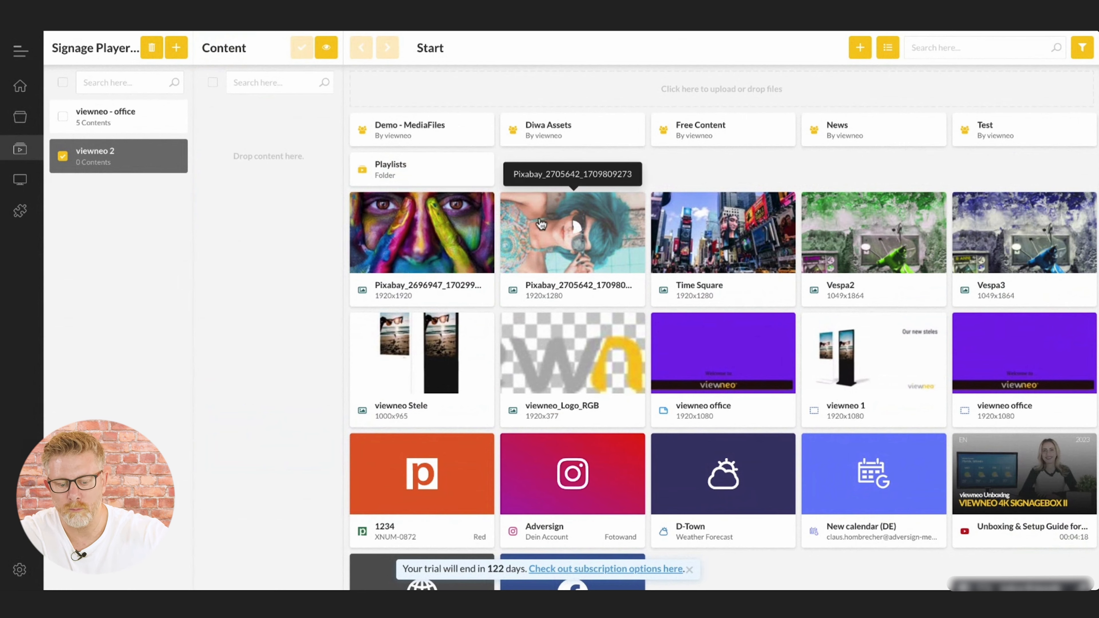
scroll(541, 224, "down", 1)
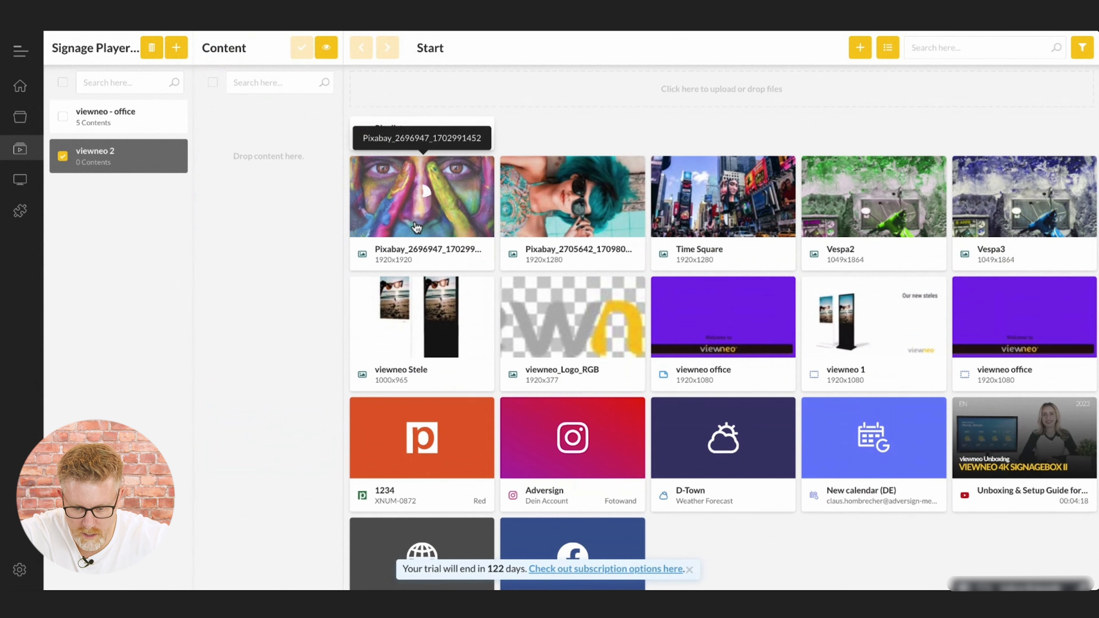
left_click_drag(725, 193, 237, 146)
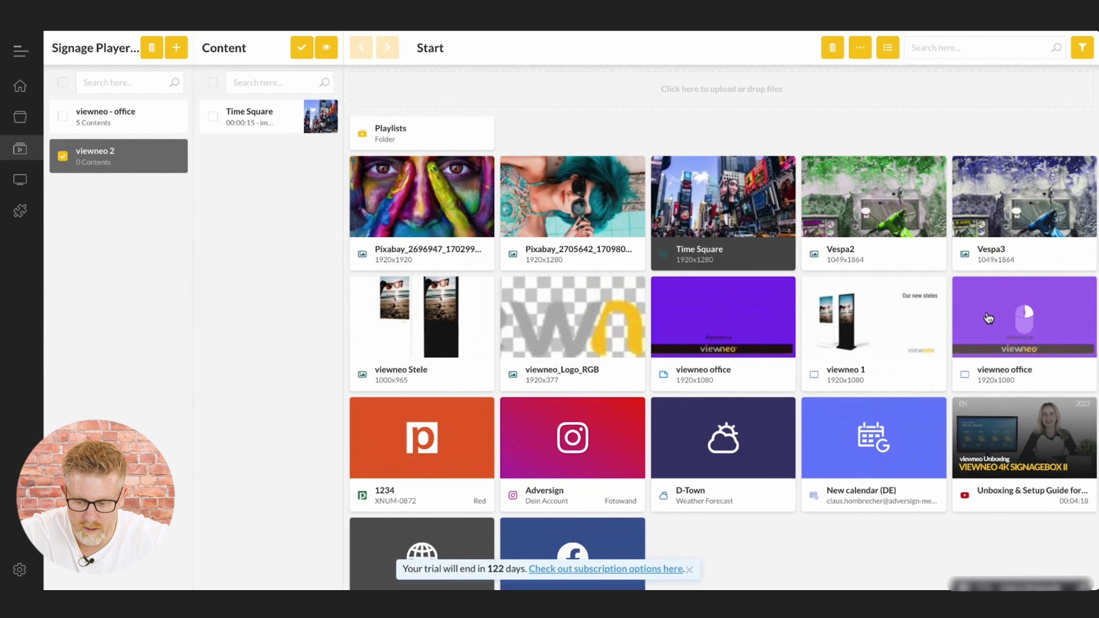
left_click_drag(723, 320, 250, 186)
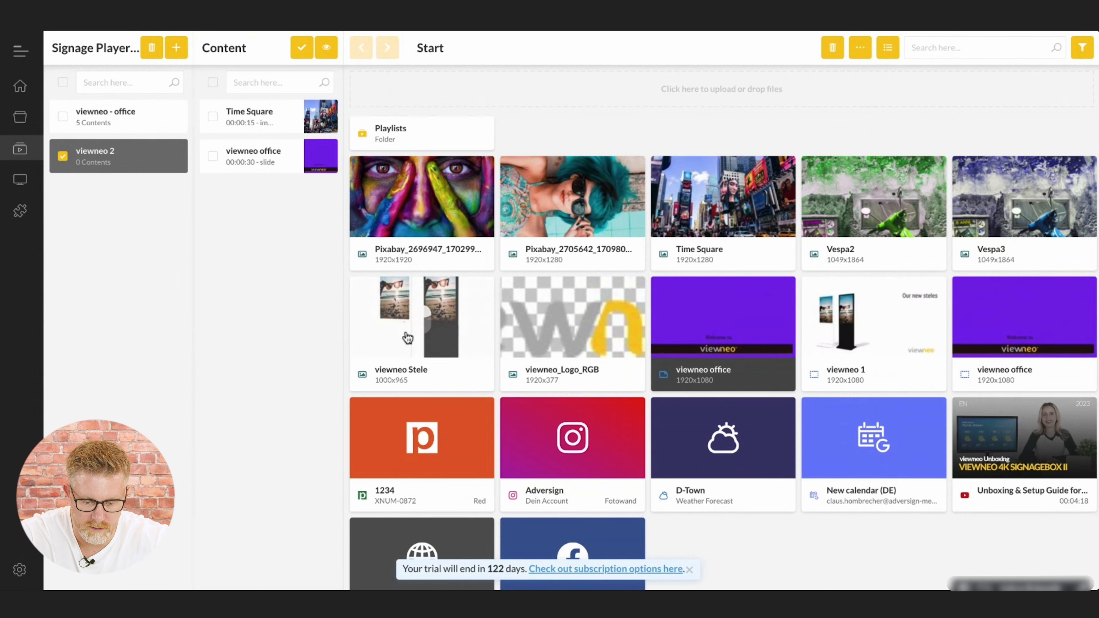
right_click(359, 322)
left_click_drag(373, 331, 270, 246)
left_click_drag(1024, 437, 316, 271)
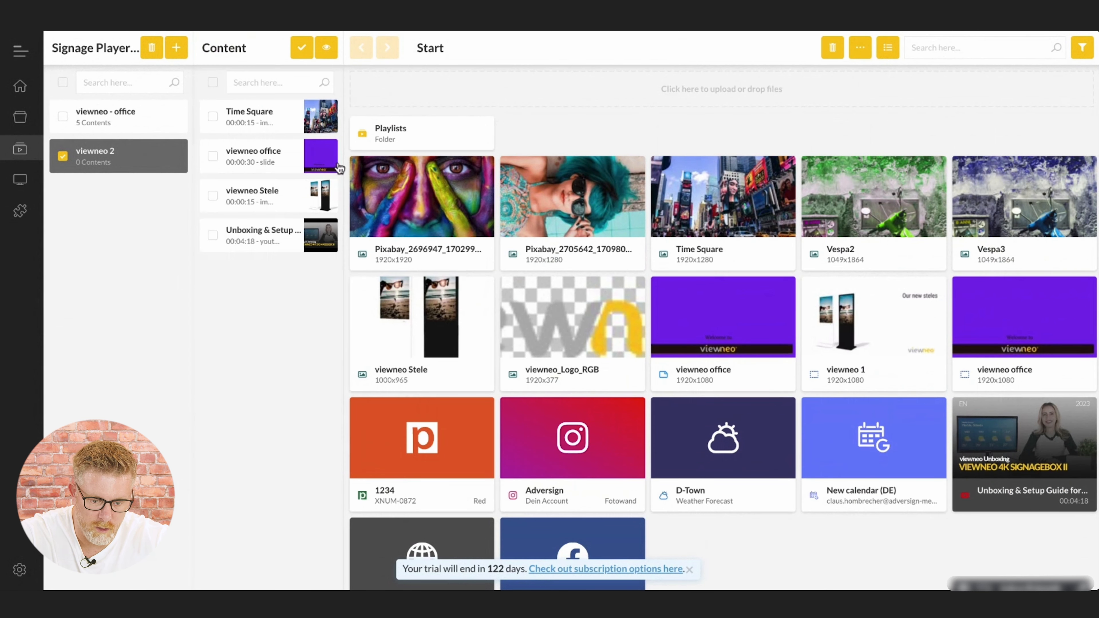
left_click_drag(725, 446, 245, 188)
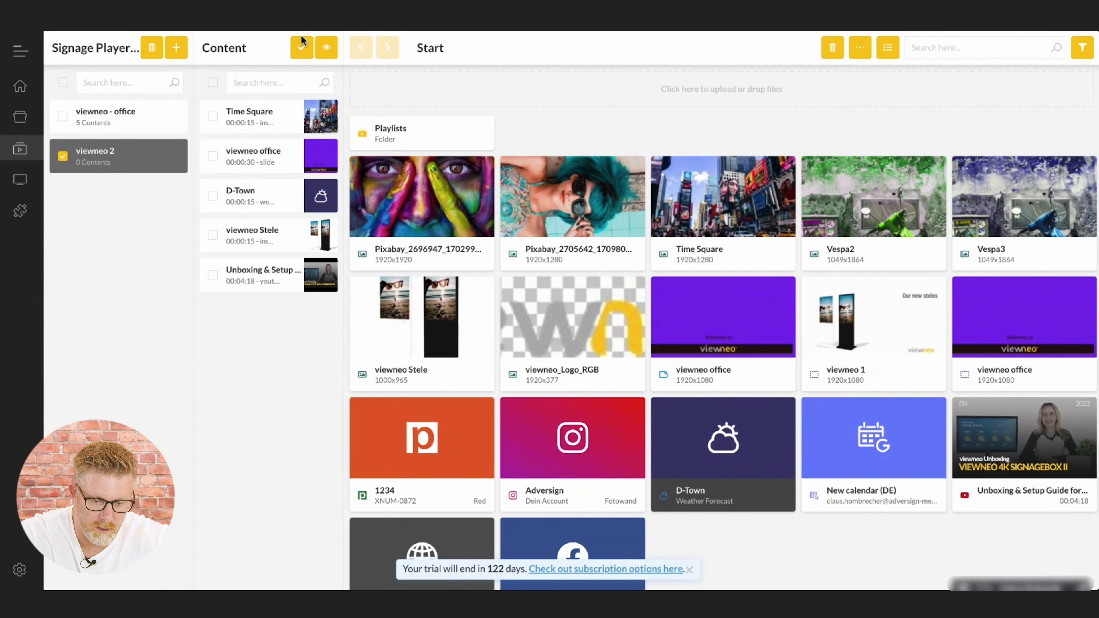
left_click(308, 45)
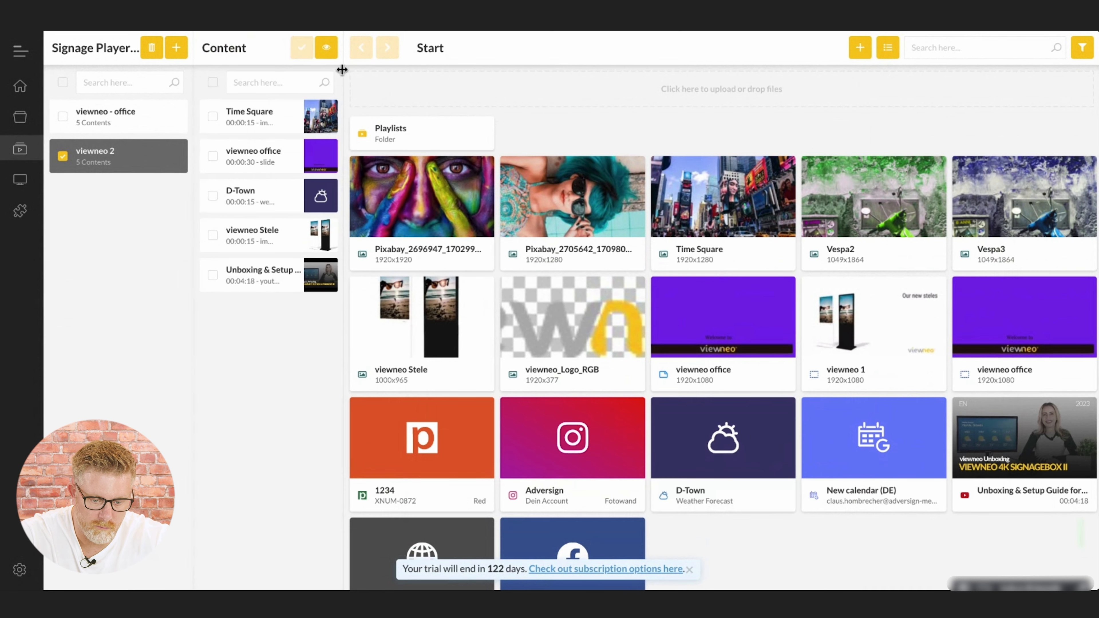
left_click_drag(342, 69, 405, 70)
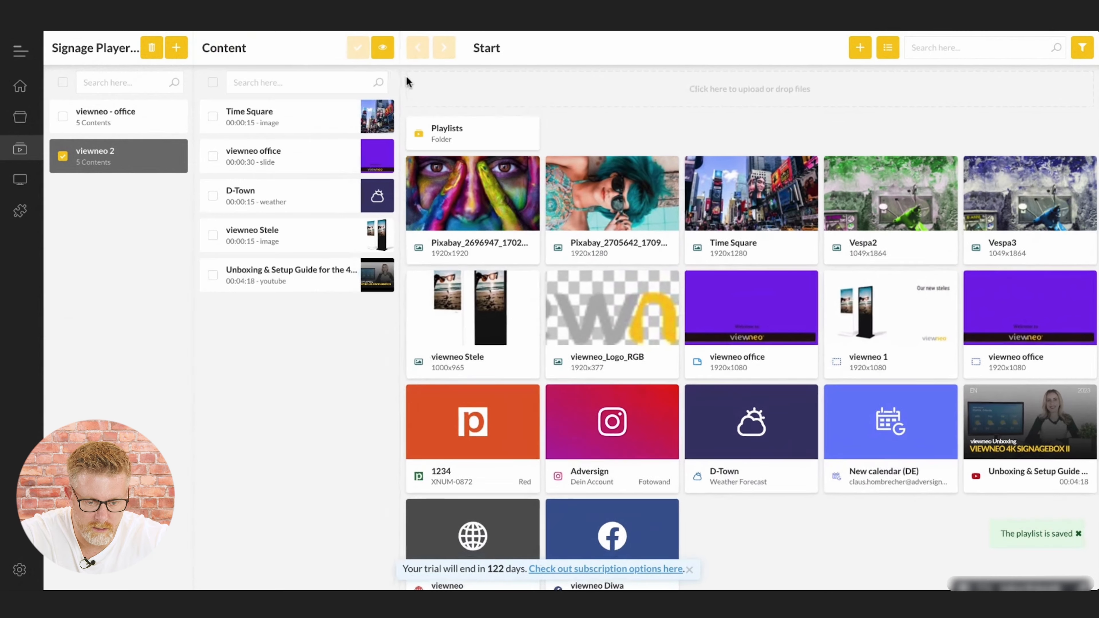
Check item durations: images and D-Town 15 s, viewneo office 30 s, unboxing video 4:18.
left_click(308, 121)
left_click(308, 163)
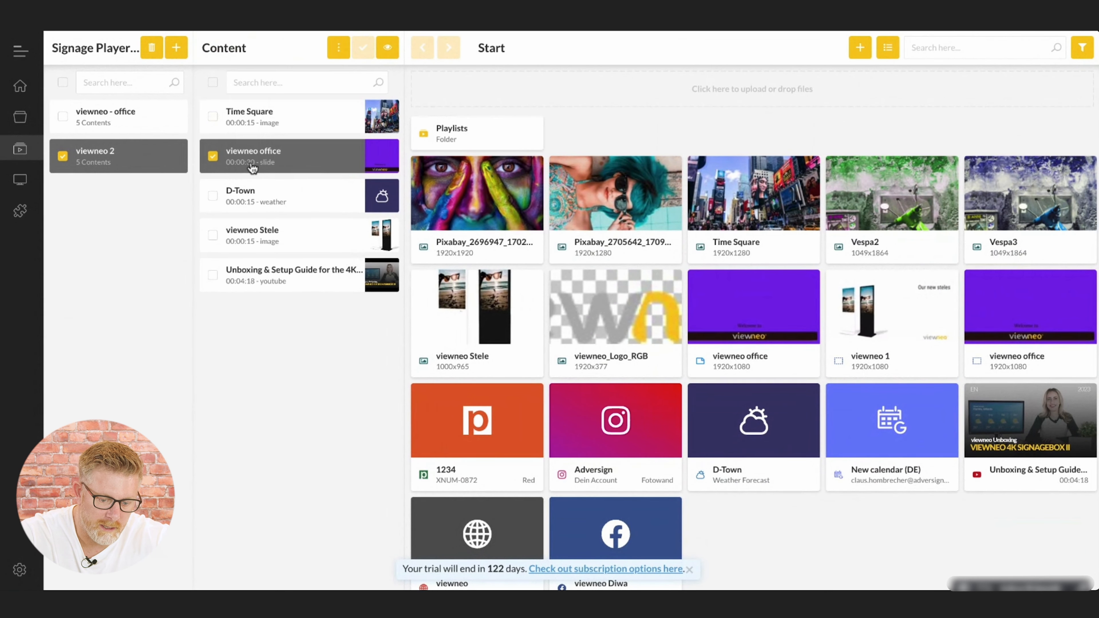
left_click(267, 135)
left_click(261, 170)
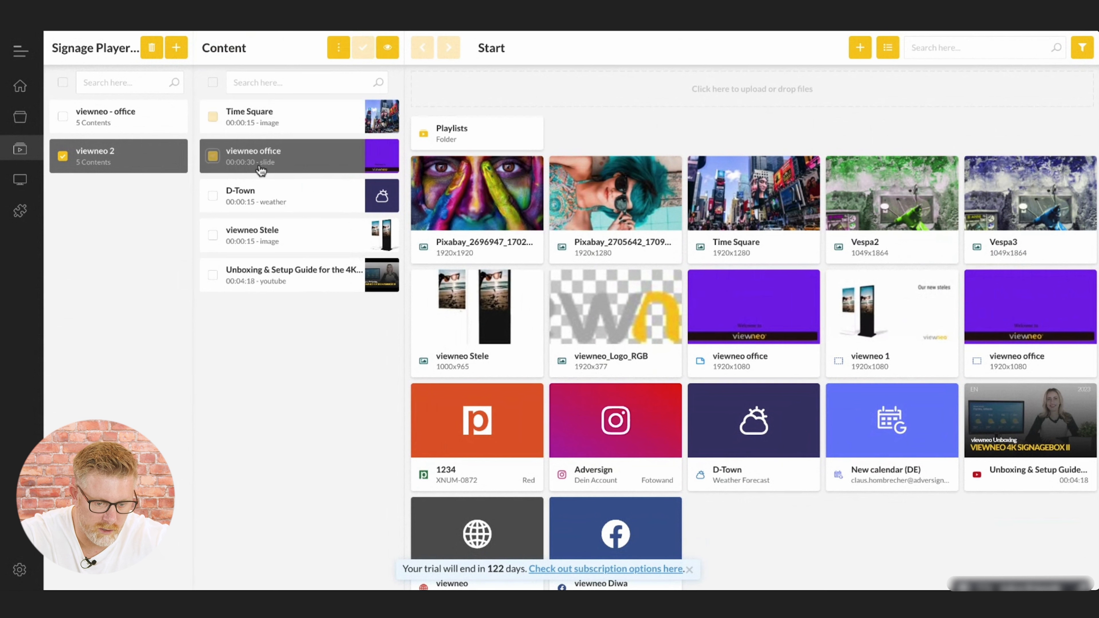
left_click(270, 193)
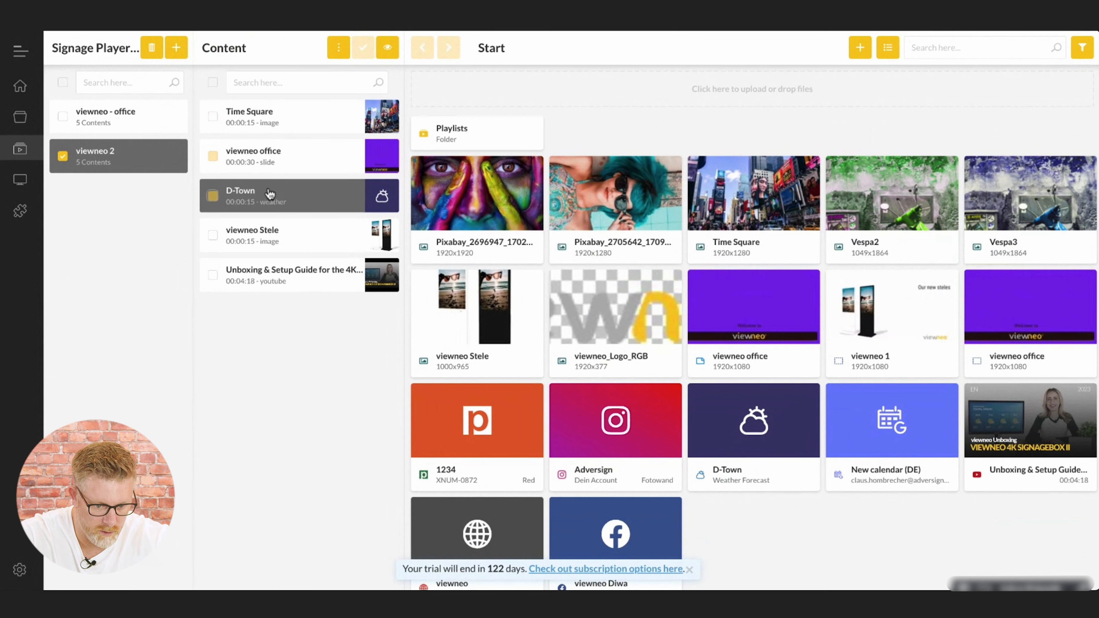
left_click(283, 231)
left_click(307, 119)
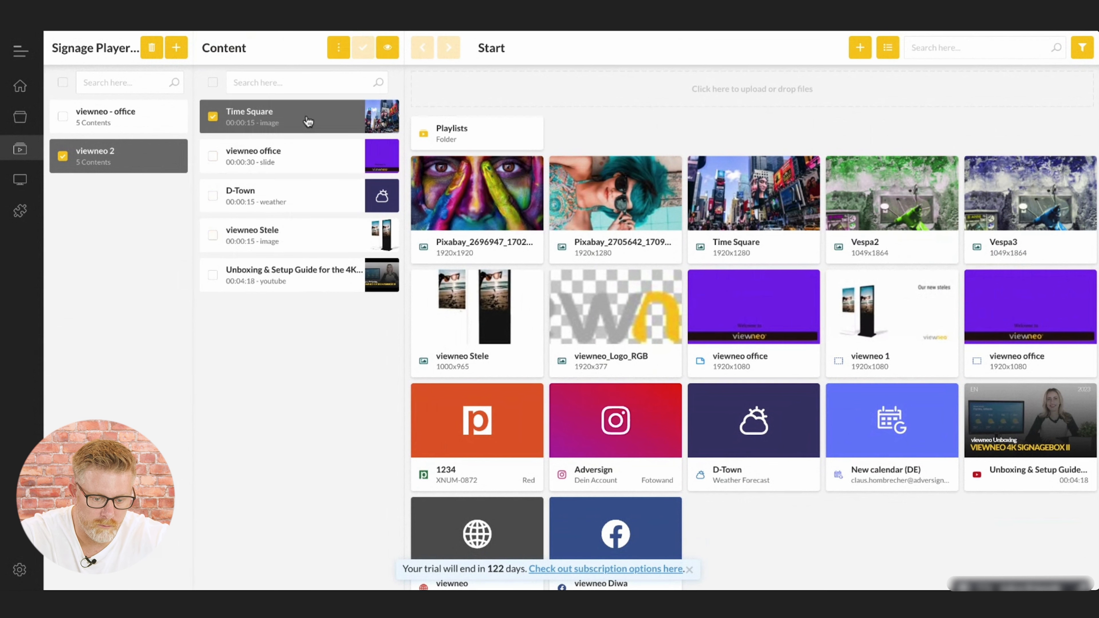
left_click(308, 204)
left_click(299, 238)
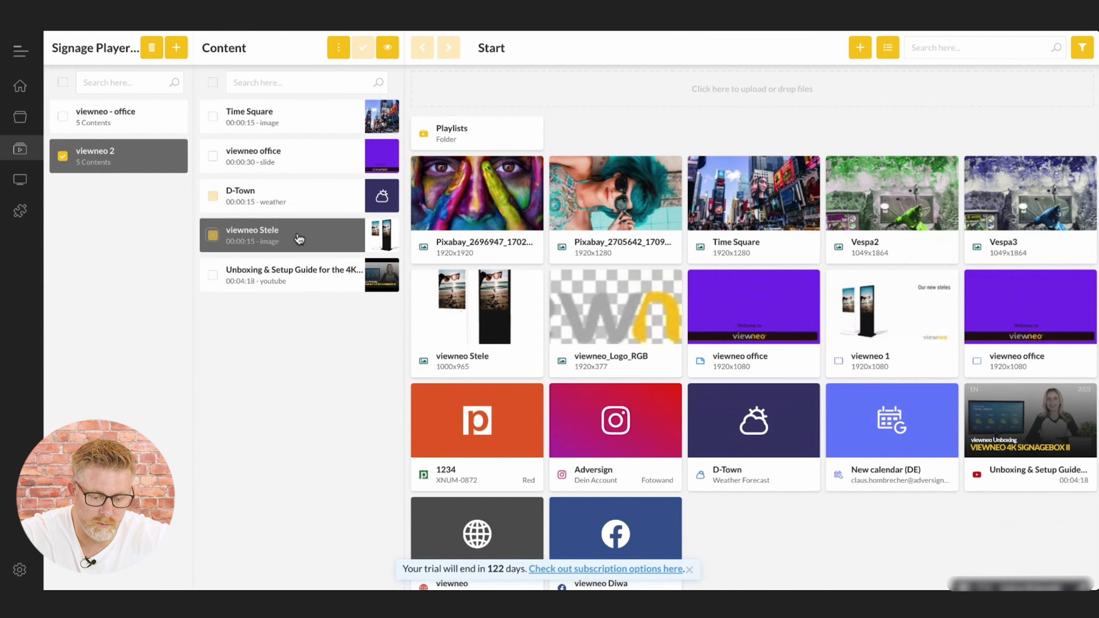
left_click(315, 172)
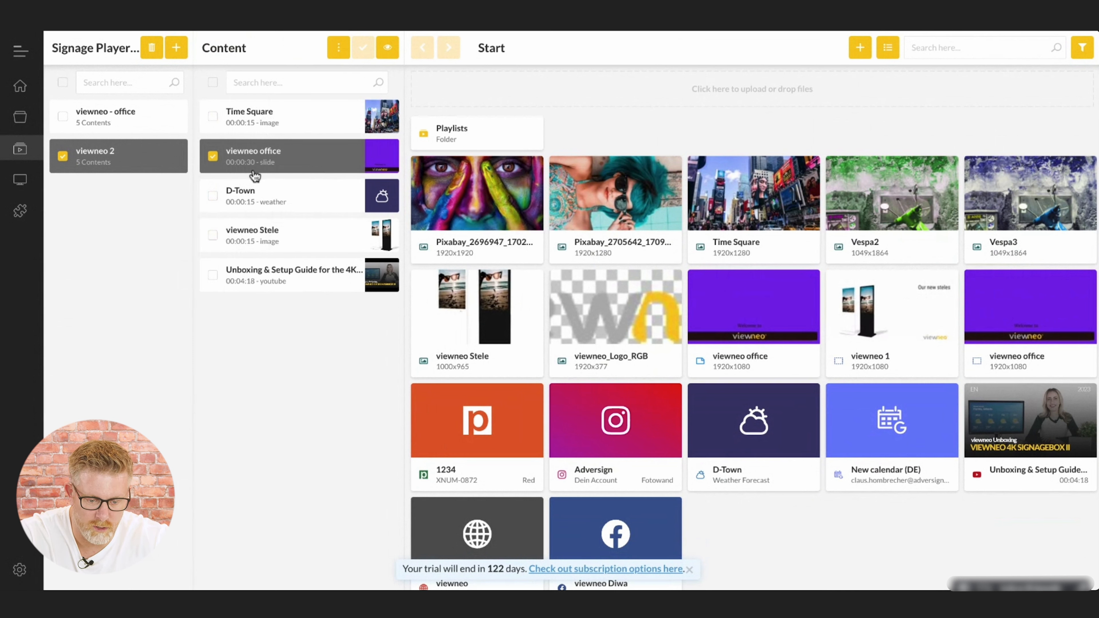
left_click(318, 277)
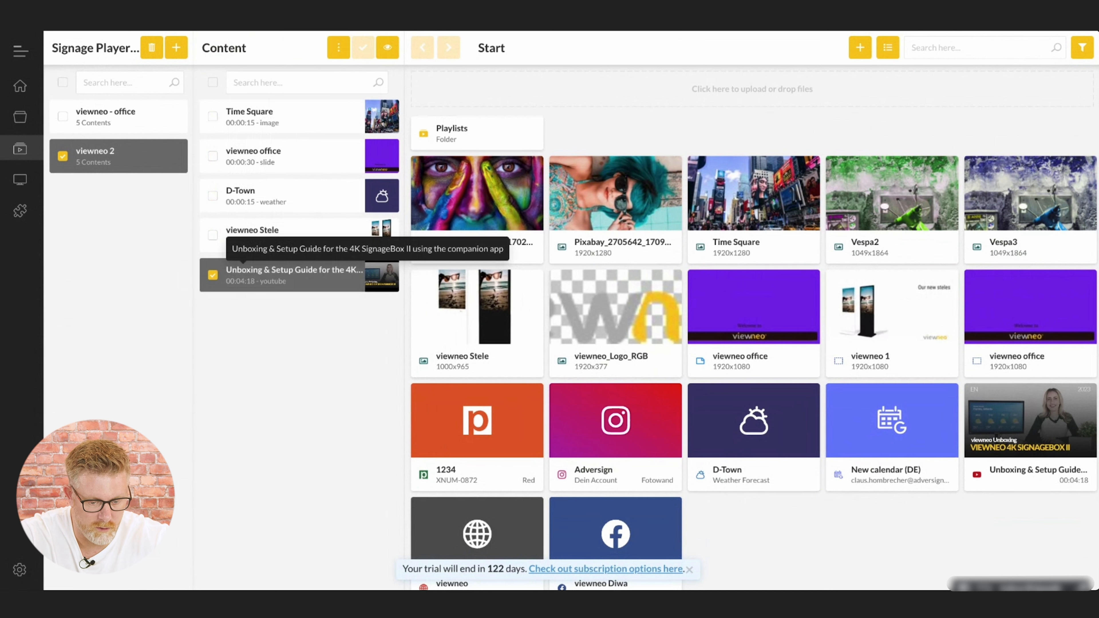
left_click(295, 113)
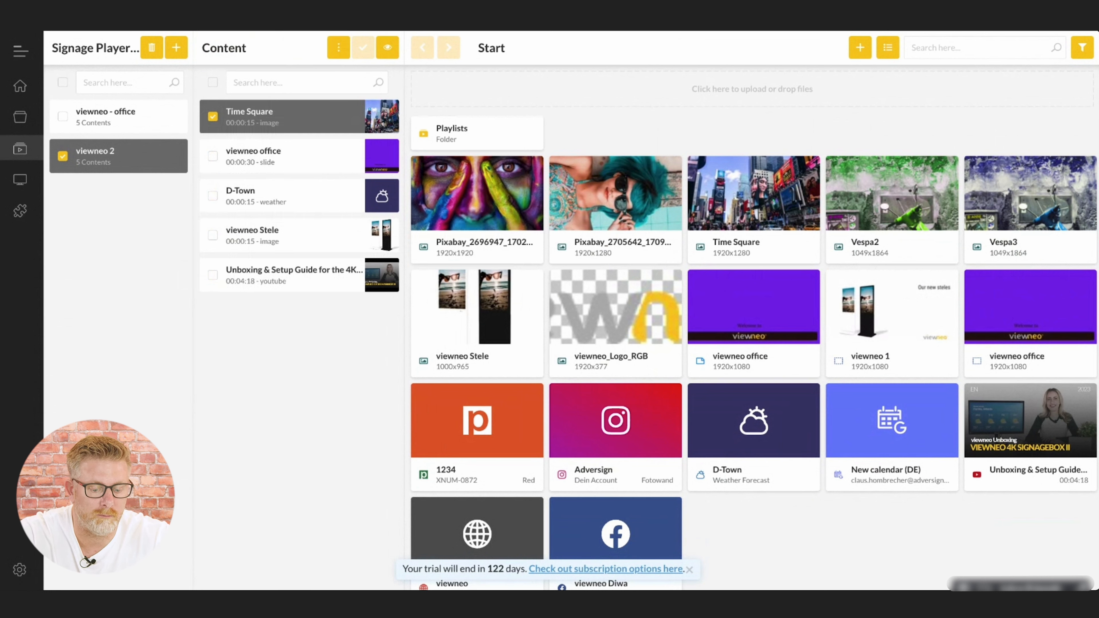
Set Time Square's display duration to 00:00:45 and save the viewneo 2 playlist.
right_click(304, 123)
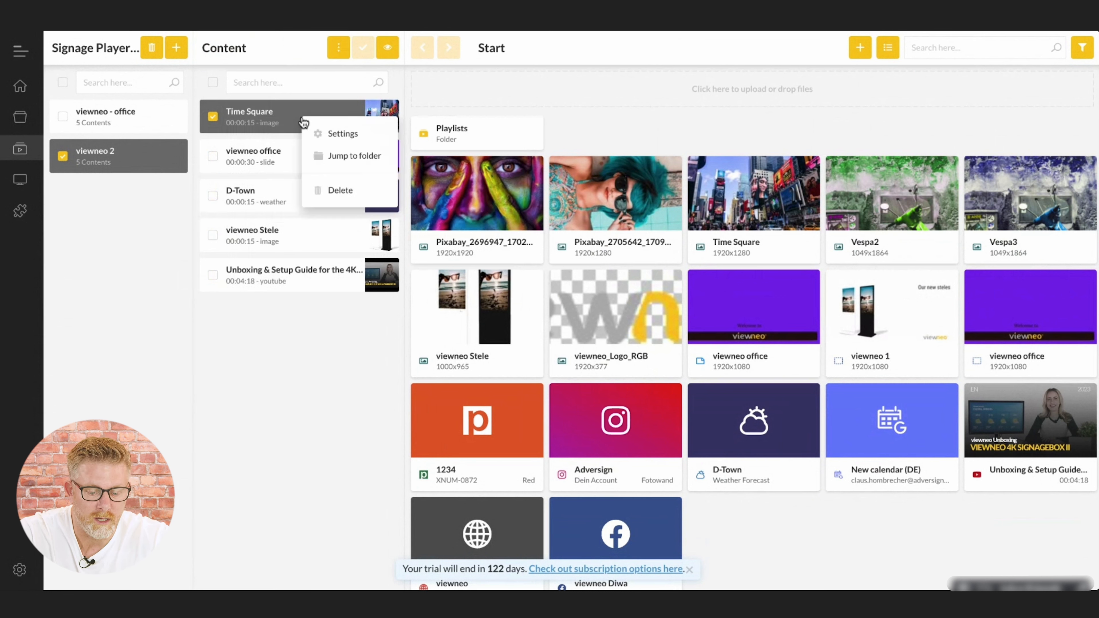
left_click(366, 135)
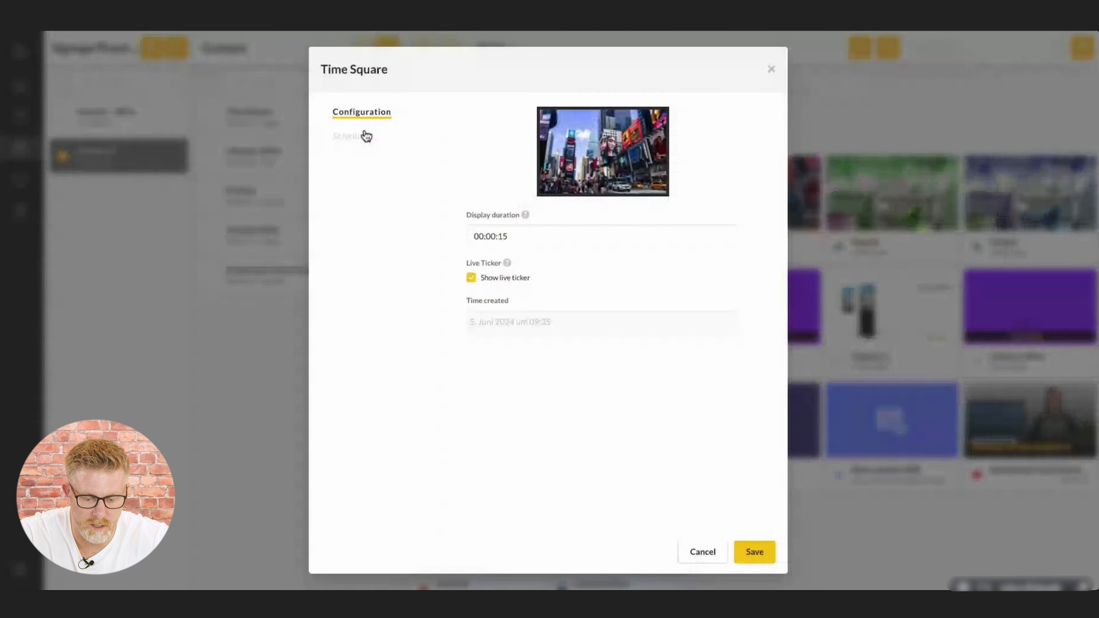
left_click(564, 243)
key("BackSpace")
key("BackSpace")
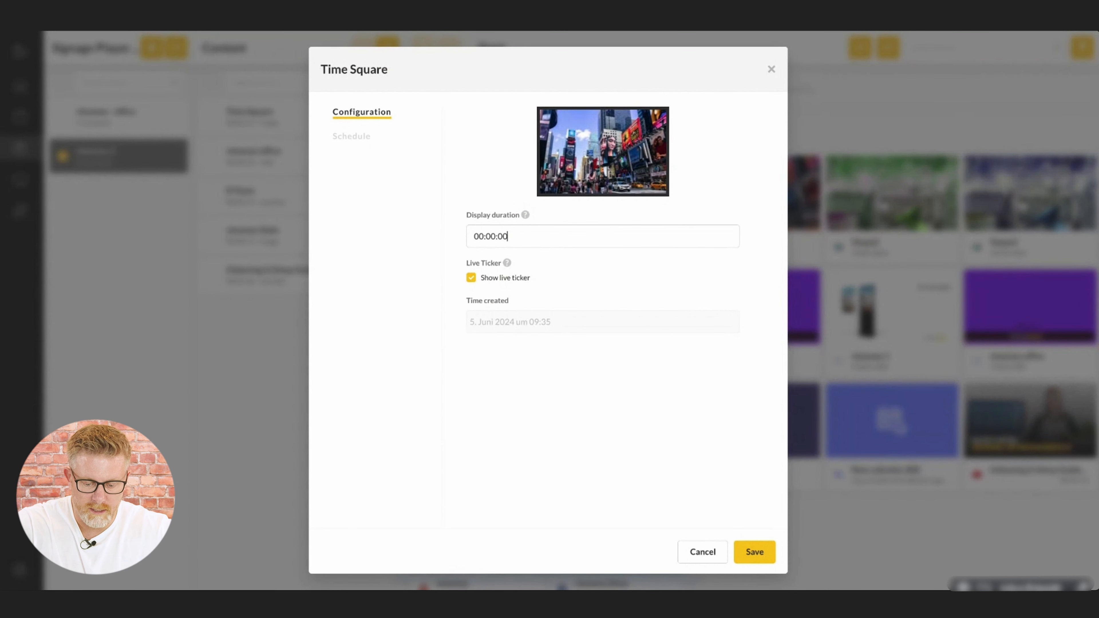
type("45")
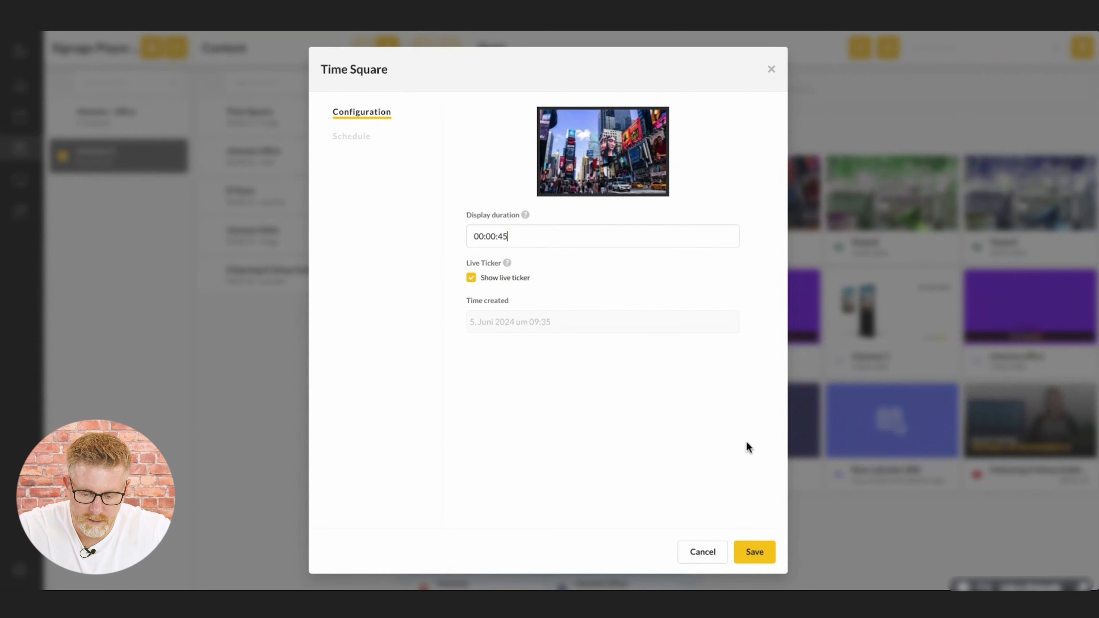
left_click(760, 555)
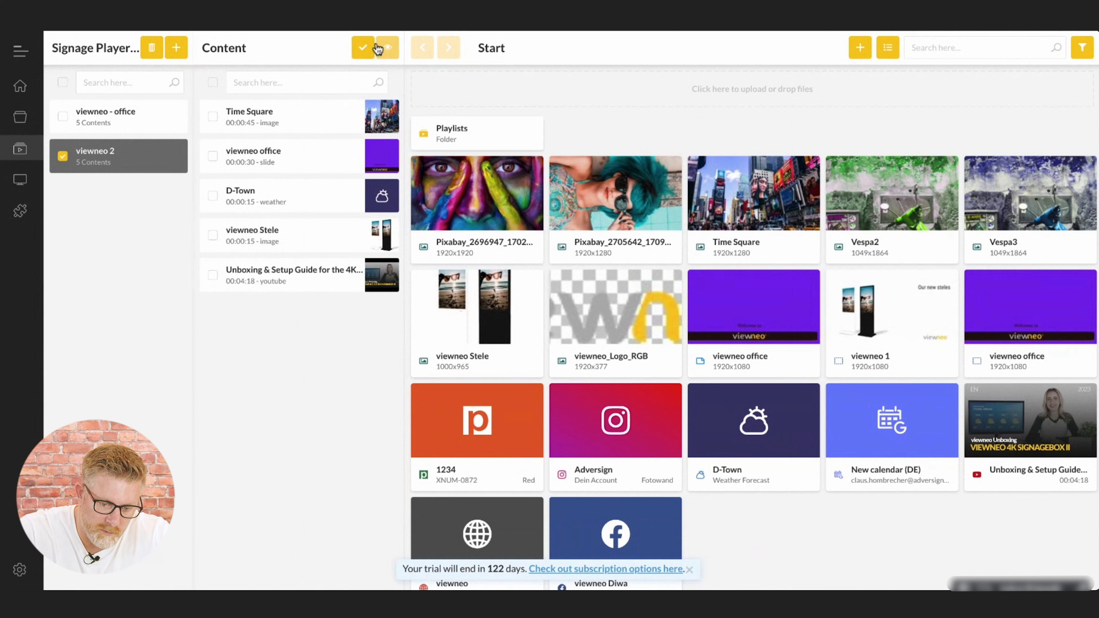
left_click(364, 52)
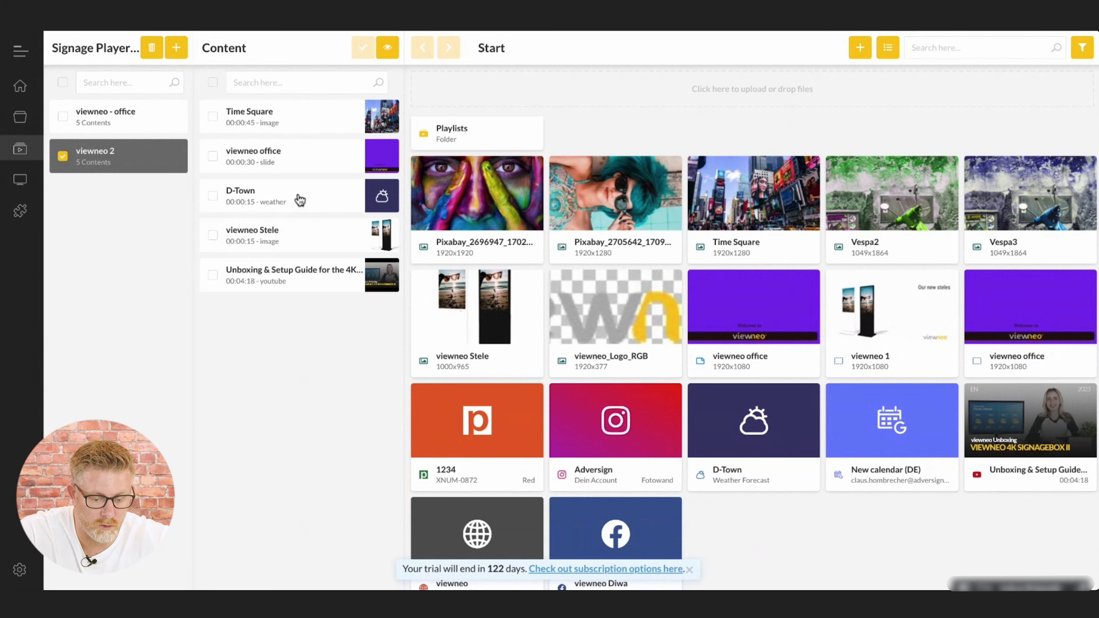
Move D-Town above Time Square so it leads viewneo 2, and save the order.
left_click_drag(310, 196, 310, 116)
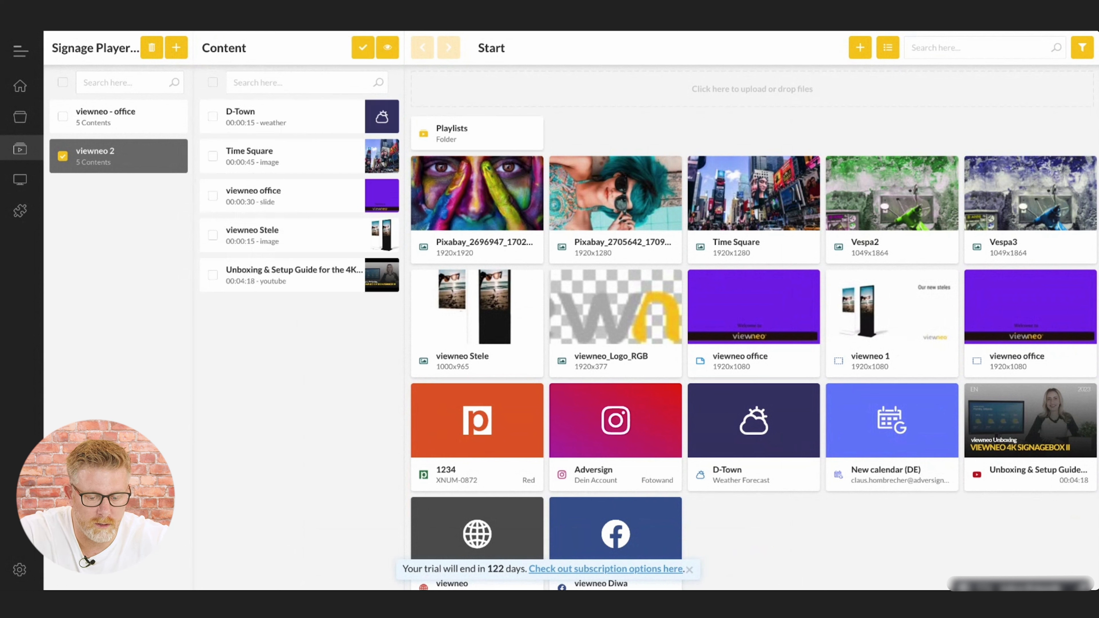
left_click(363, 54)
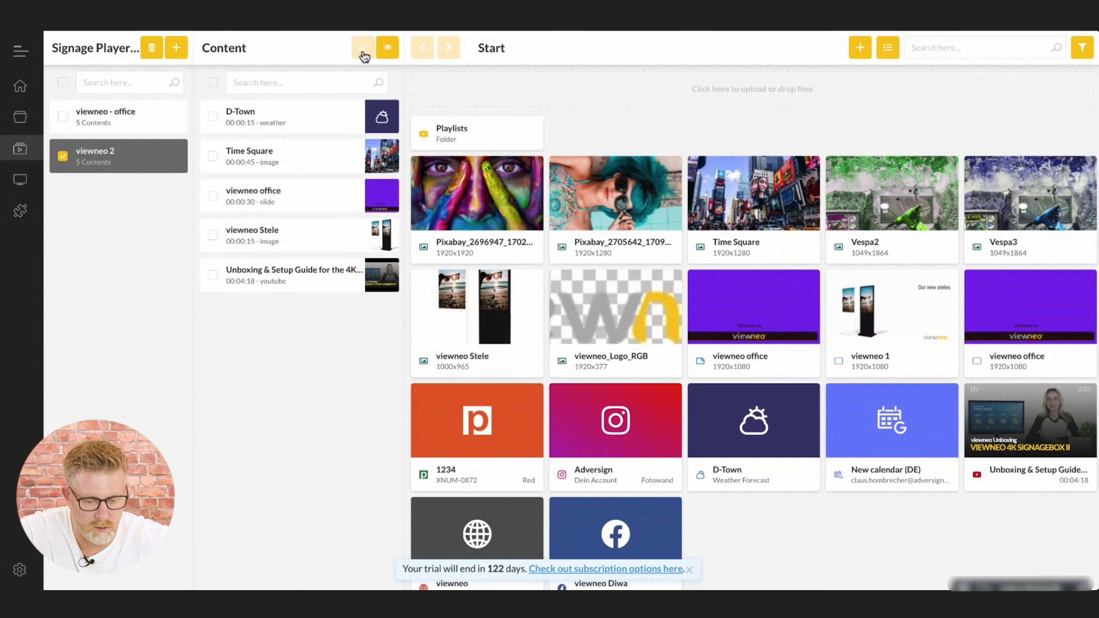
left_click(310, 124)
Switch D-Town's schedule setting to 'Content plays according to schedule'.
right_click(310, 125)
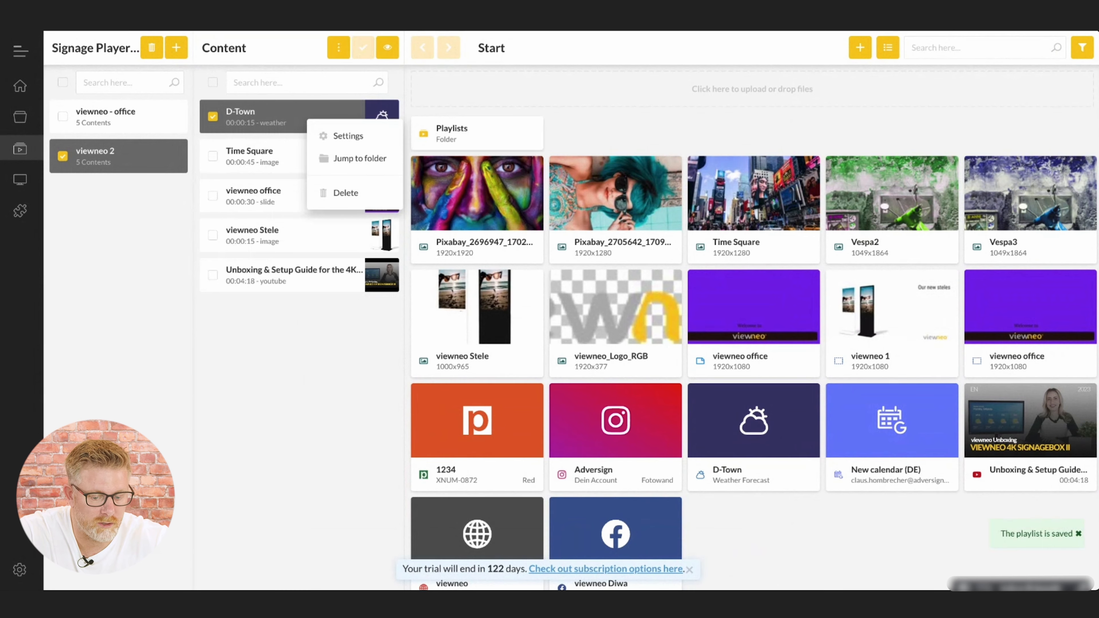
left_click(341, 136)
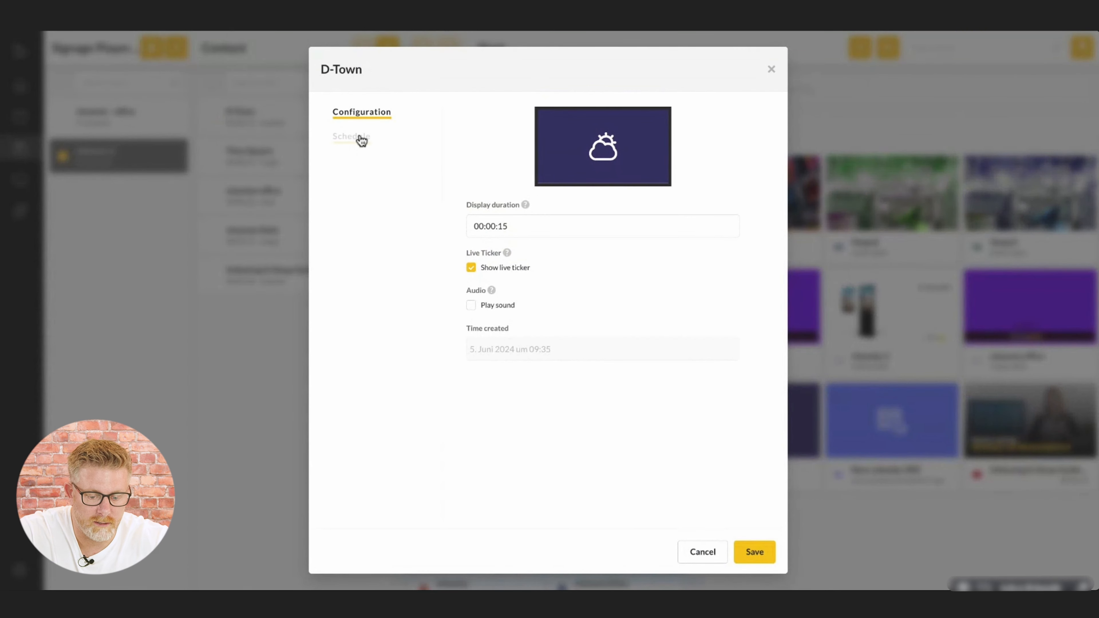
left_click(362, 139)
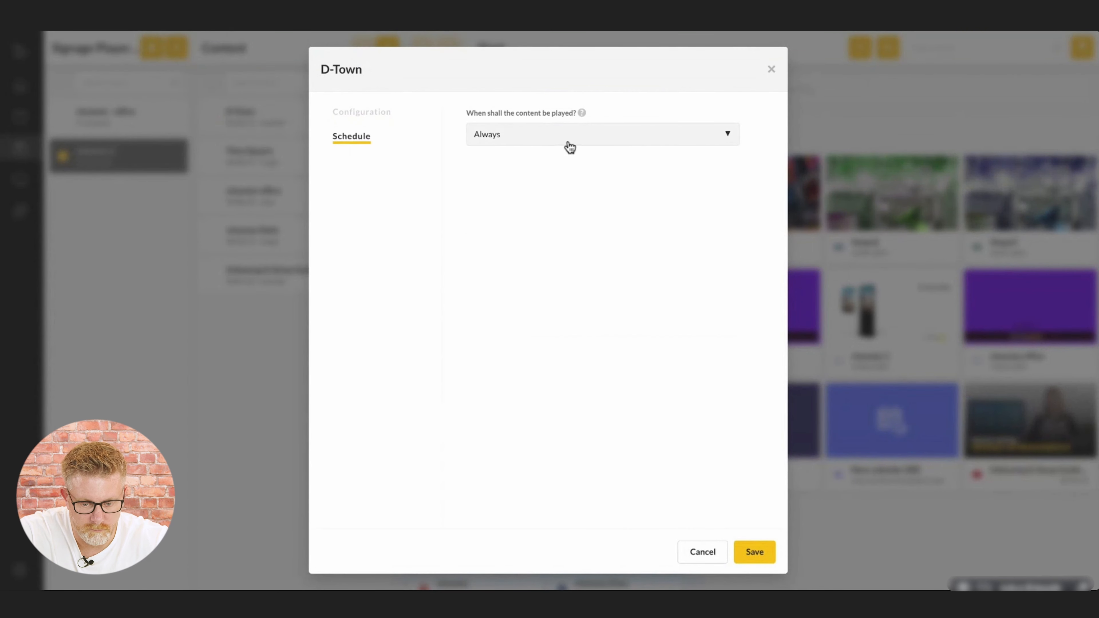
left_click(589, 139)
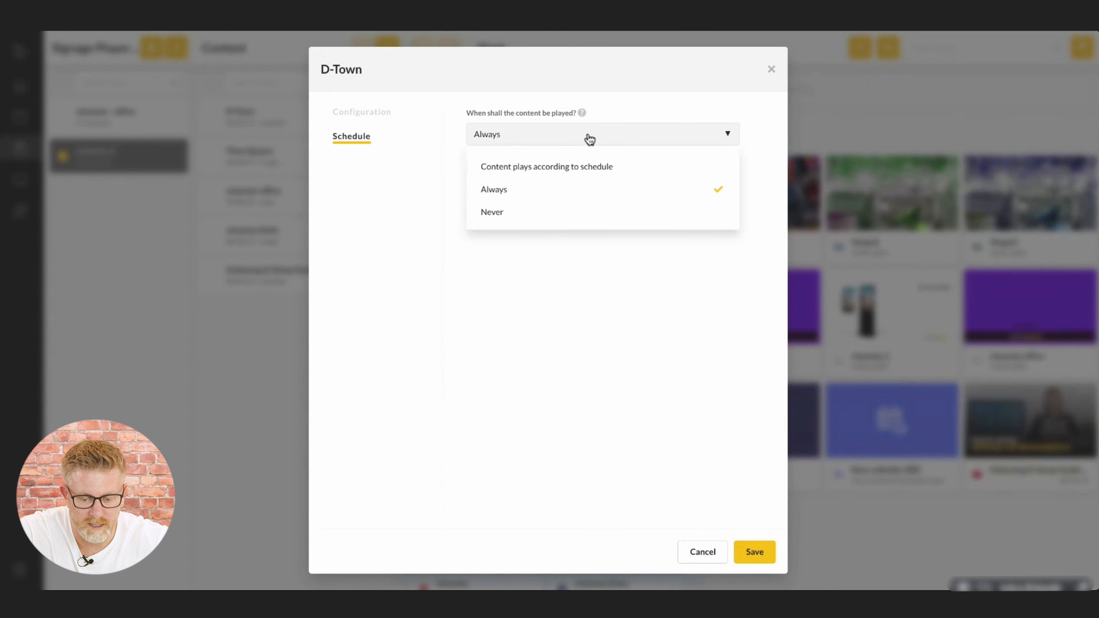
left_click(560, 168)
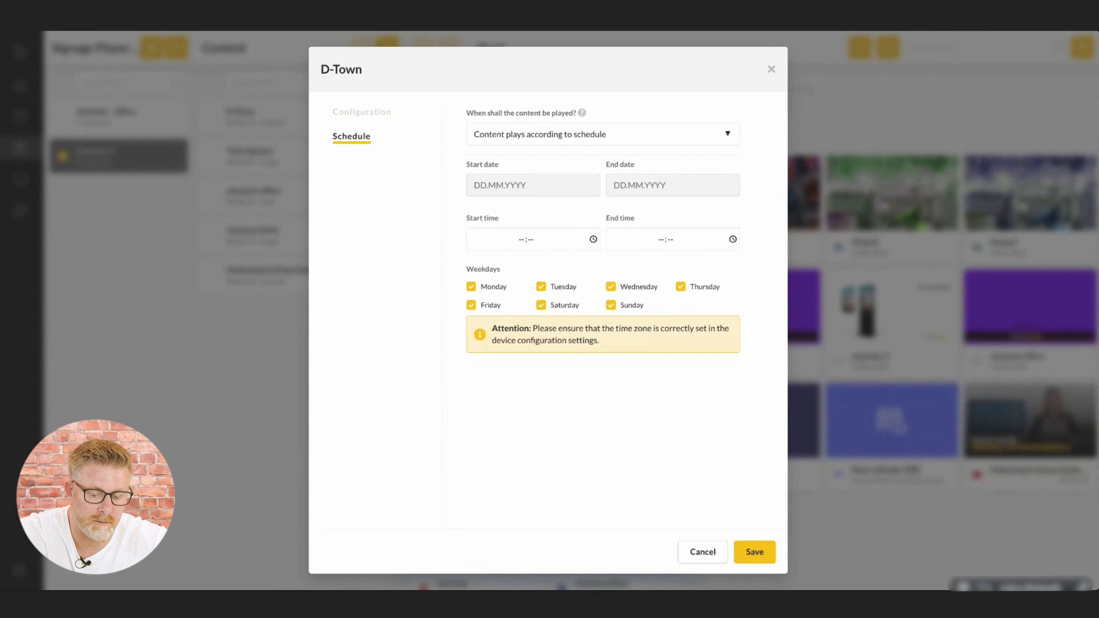
Untick Tuesday, Thursday, Saturday and Sunday, then re-tick them so all seven weekdays stay enabled.
left_click(542, 286)
left_click(683, 289)
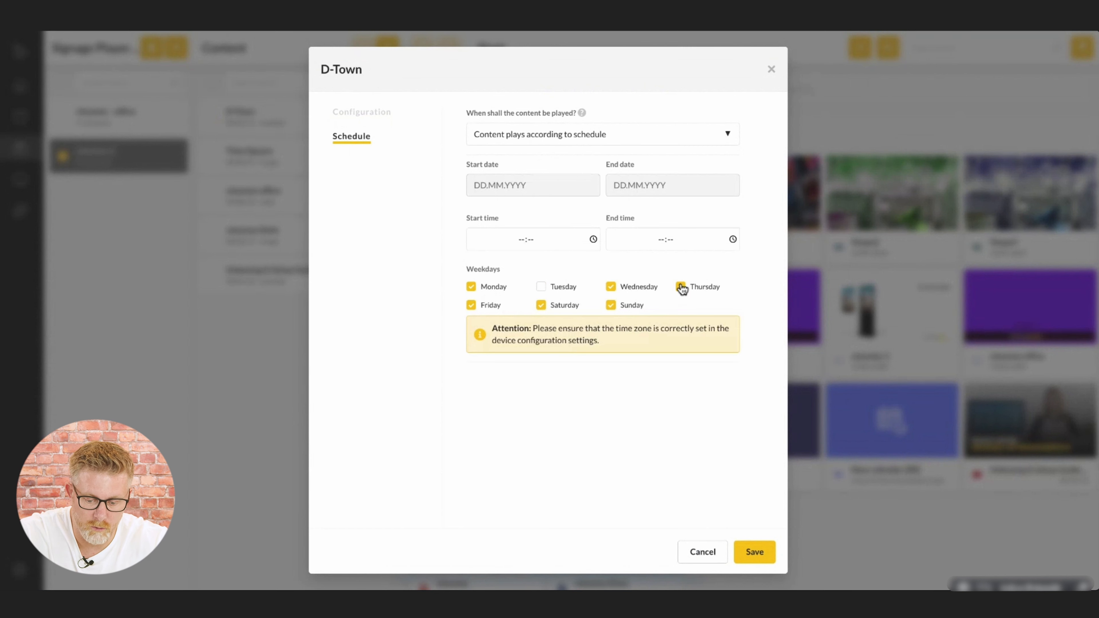
left_click(542, 305)
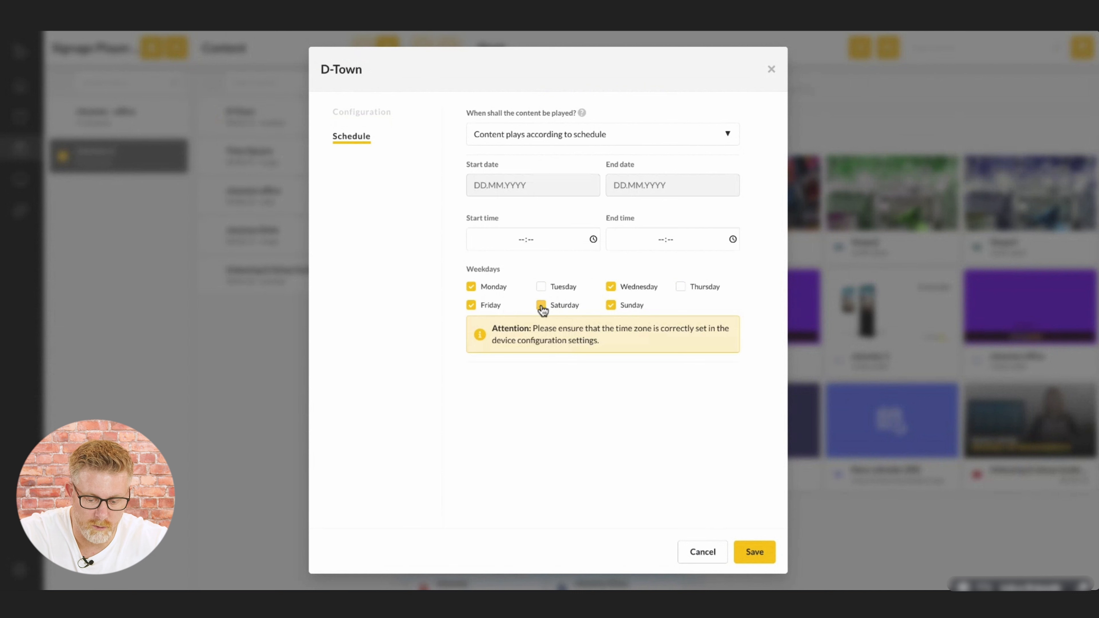
left_click(614, 312)
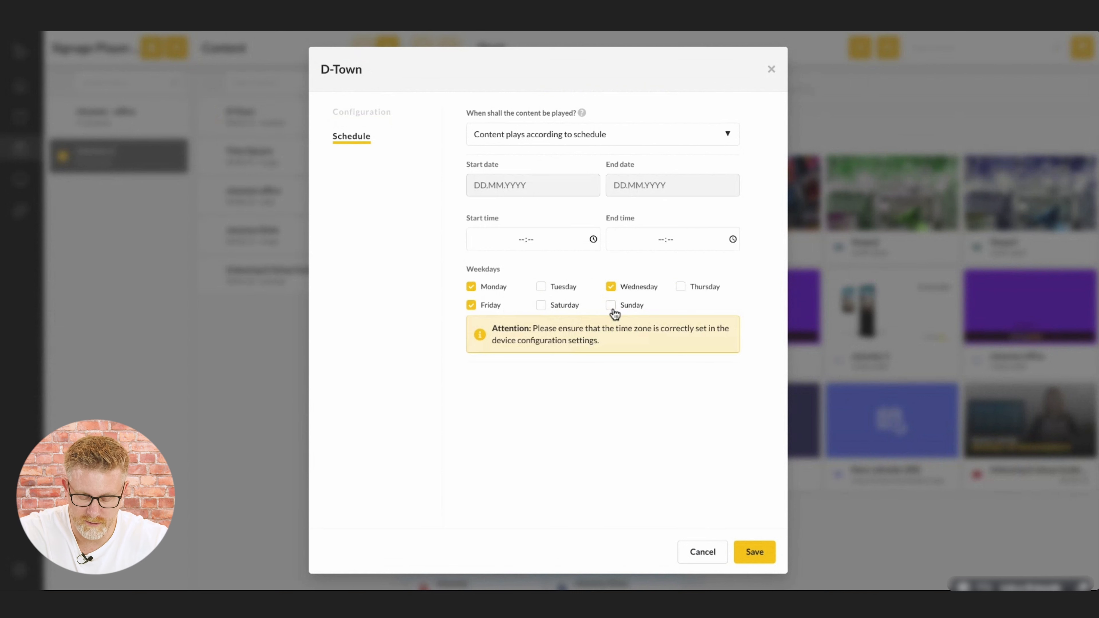
left_click(541, 286)
left_click(542, 306)
left_click(611, 305)
left_click(681, 287)
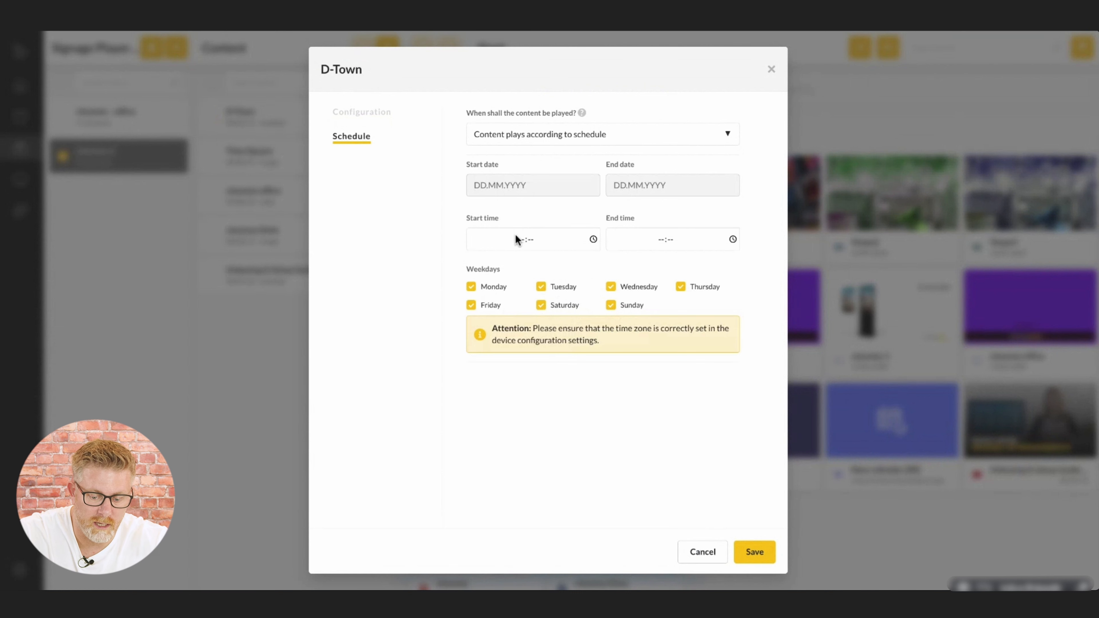
Enter a start time of 08:00 and end time of 12:00, then clear the times again.
type("0800")
key("Tab")
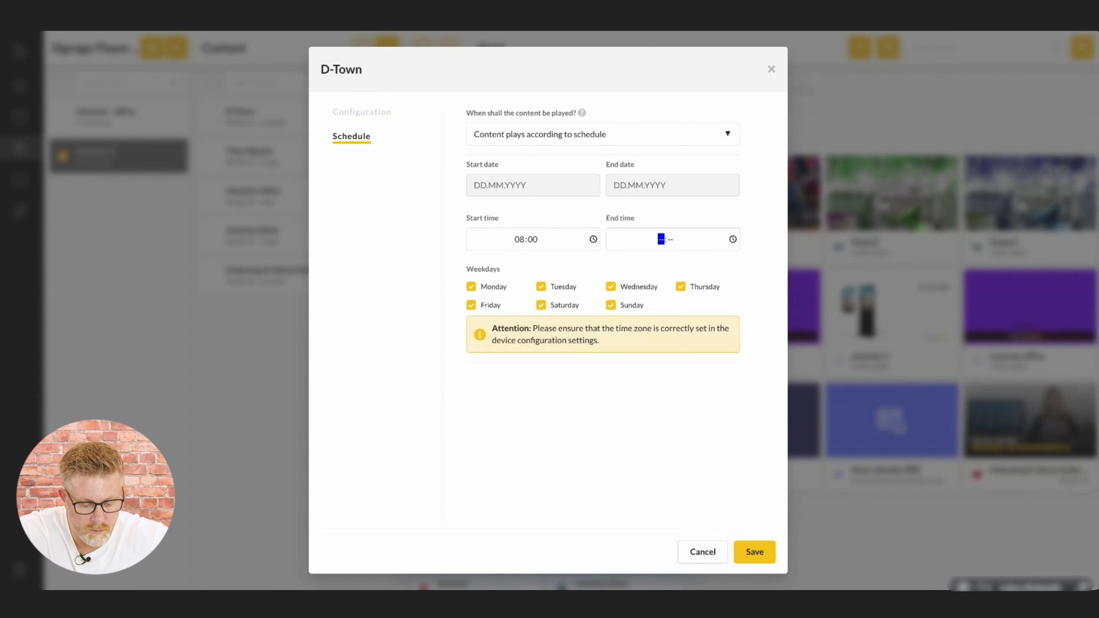
type("12:00")
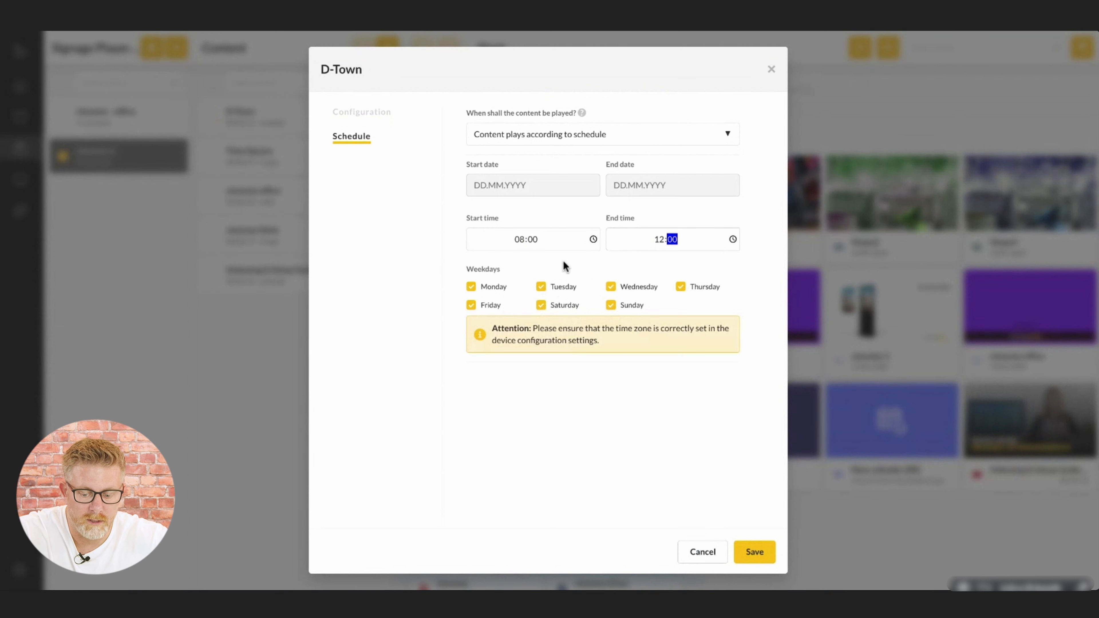
key("BackSpace")
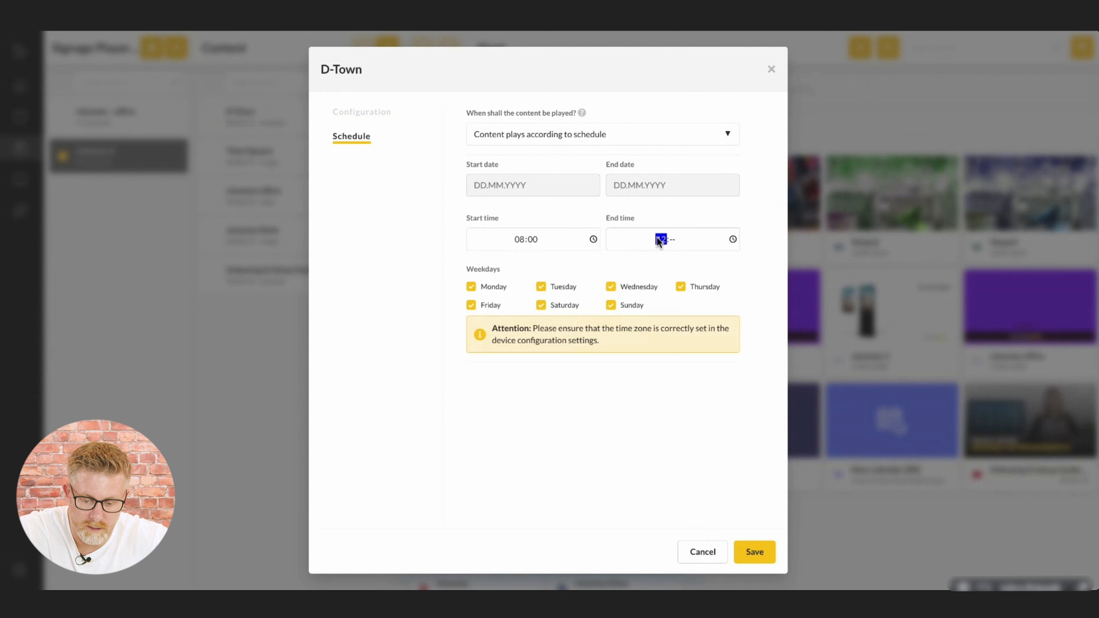
key("BackSpace")
left_click(533, 240)
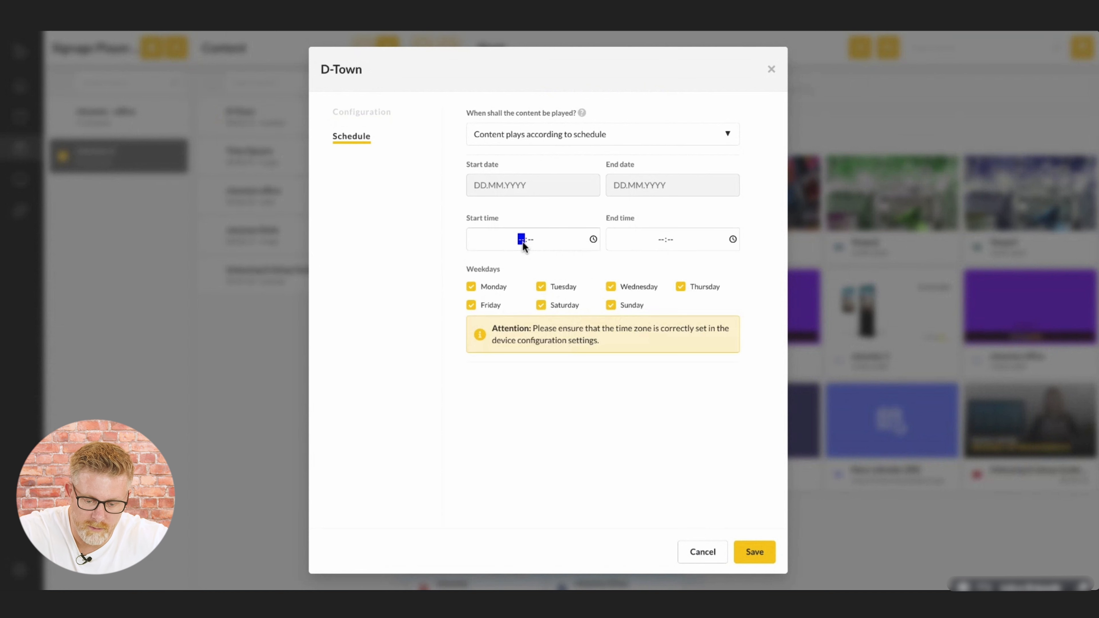
left_click(558, 185)
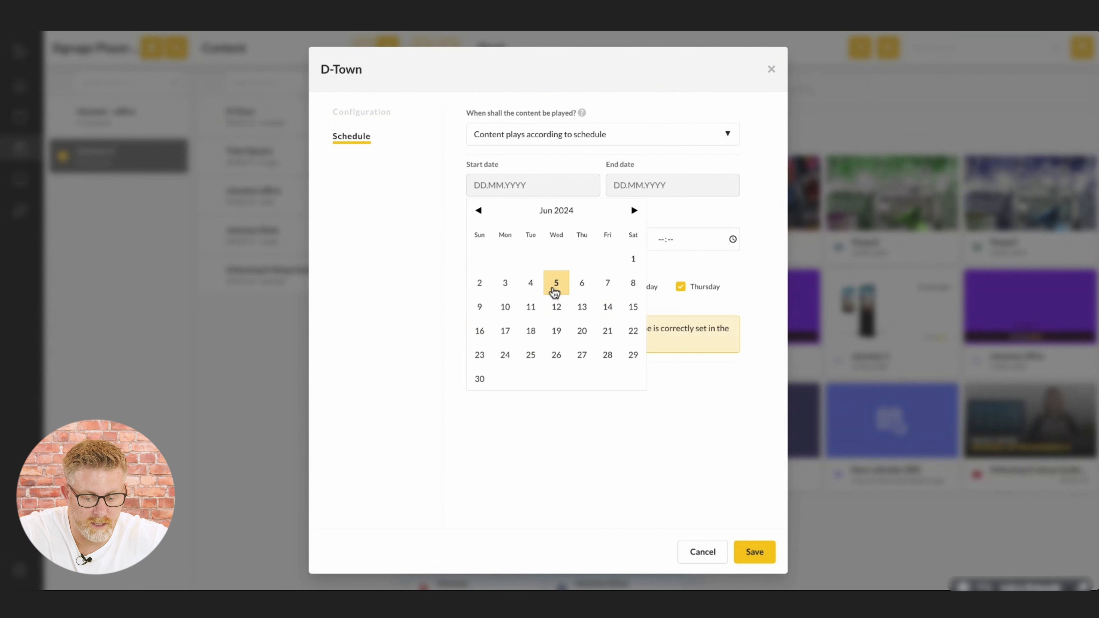
Schedule D-Town from 05.06.2024 to 12.06.2024 with 'Remove entry after expiration', and save.
left_click(555, 290)
left_click(695, 185)
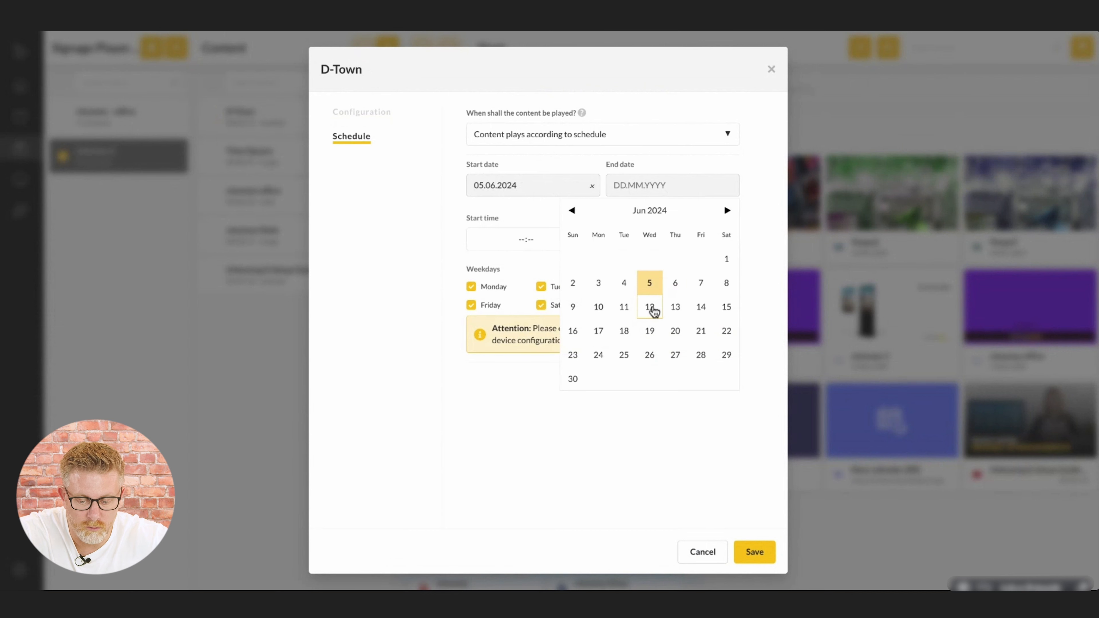
left_click(651, 307)
left_click(684, 178)
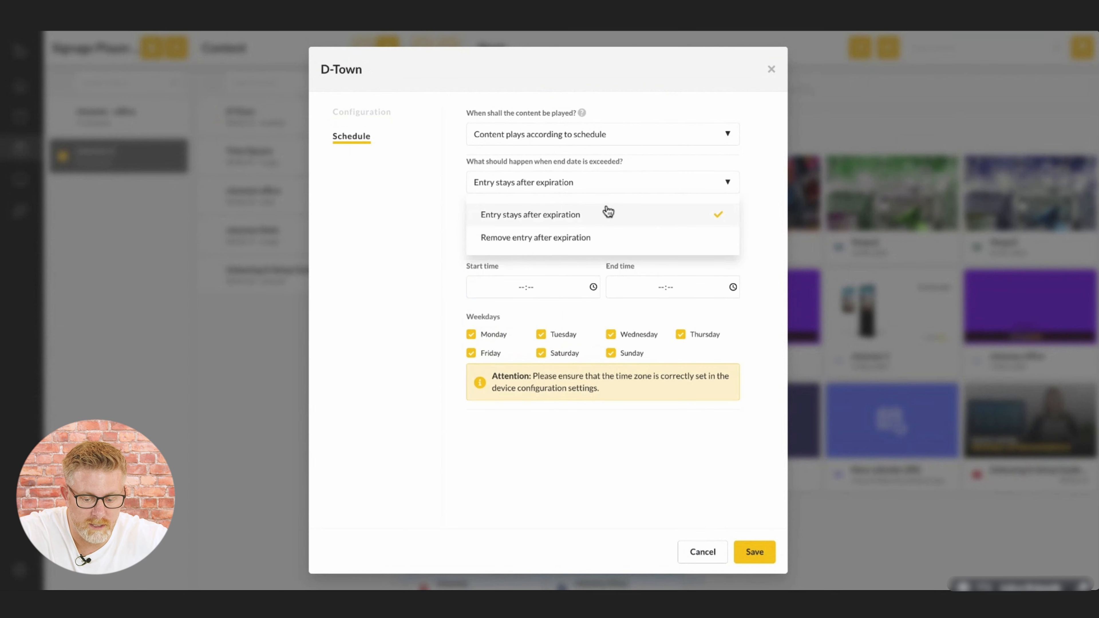
left_click(593, 238)
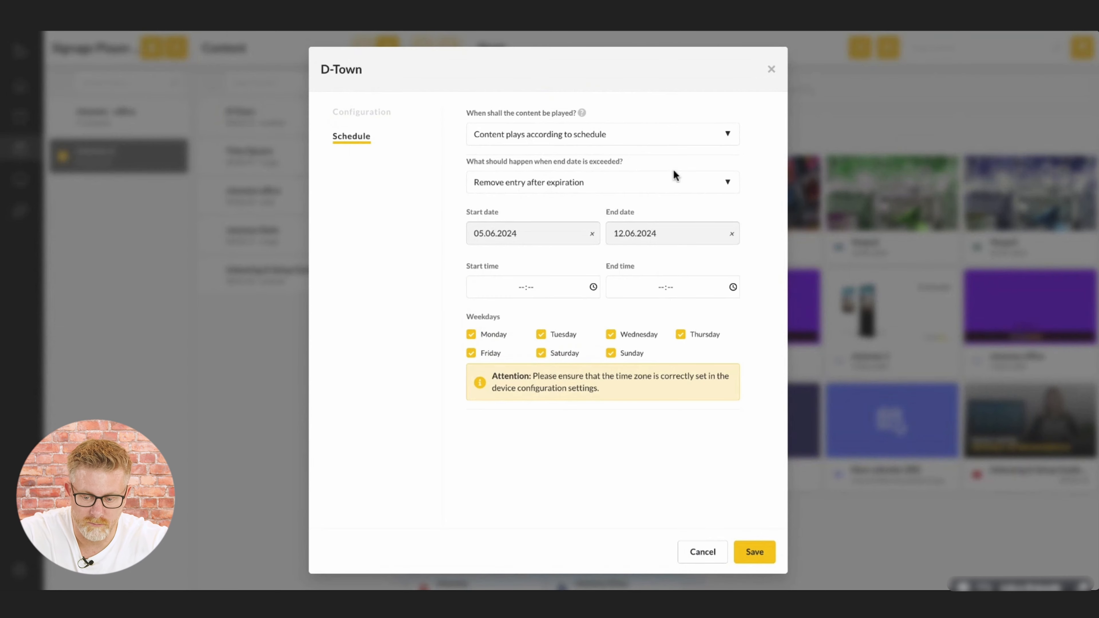
left_click(772, 70)
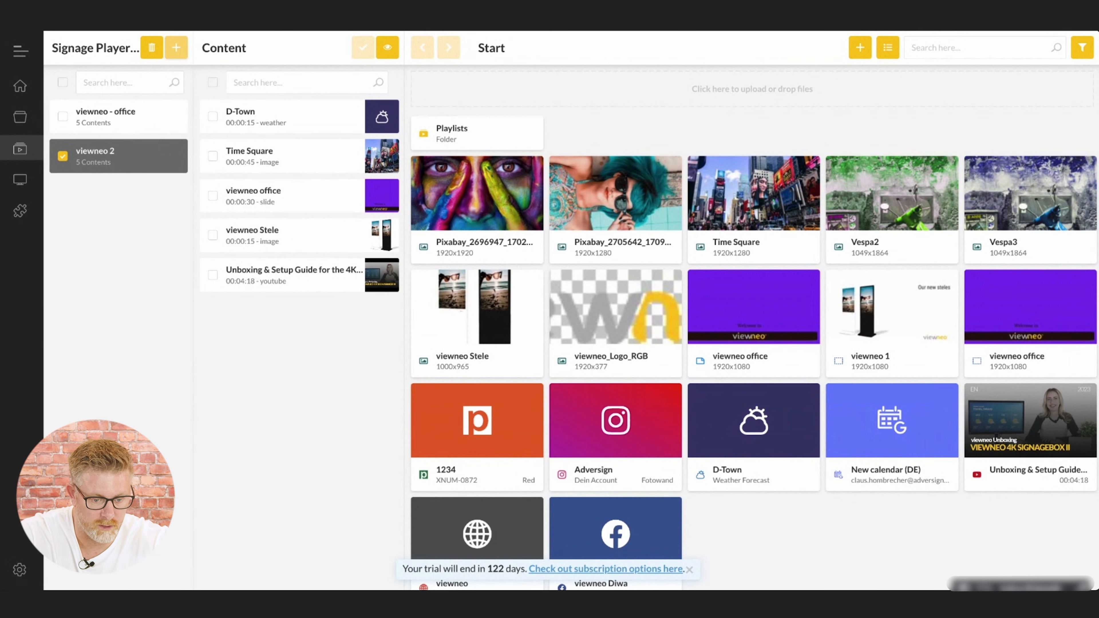
Create a new playlist named 'viewneo 3' and select it.
type("vi")
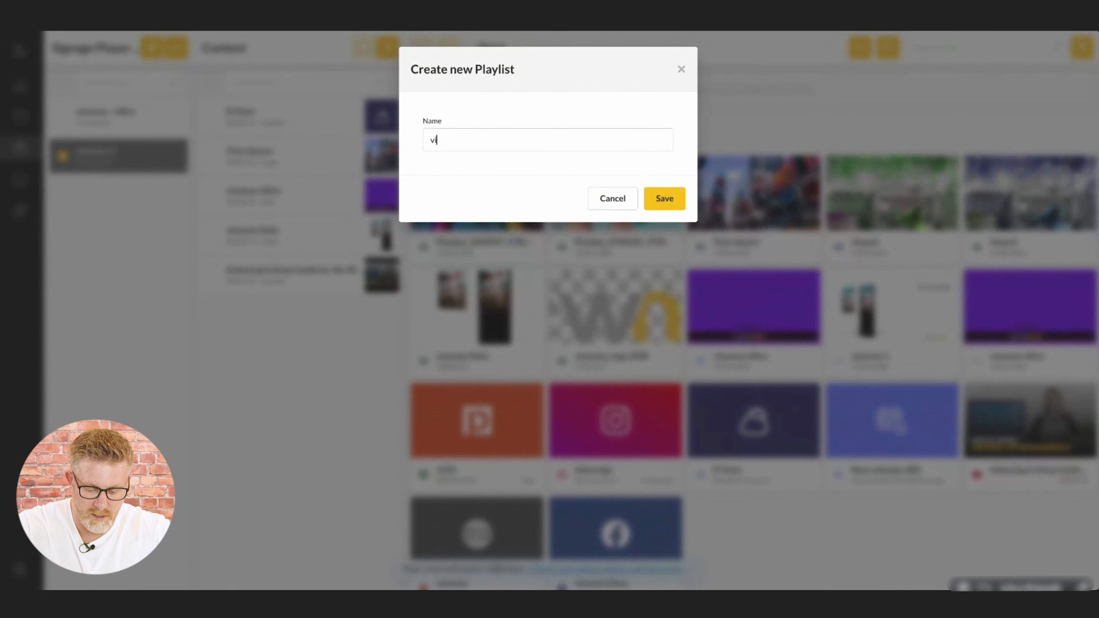
type("ewneo 3")
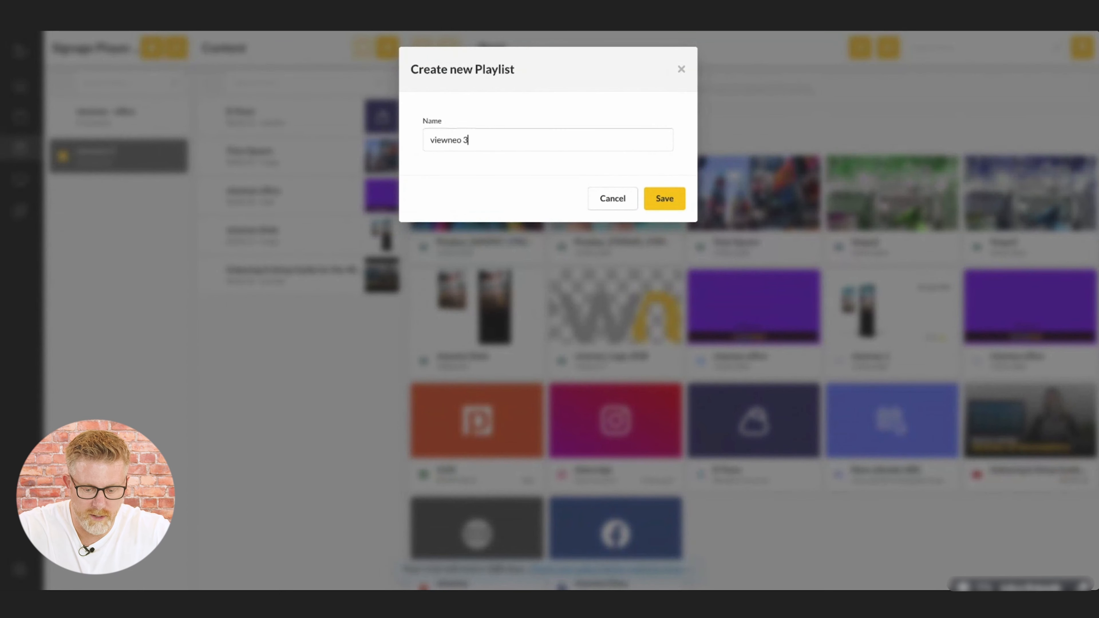
left_click(663, 198)
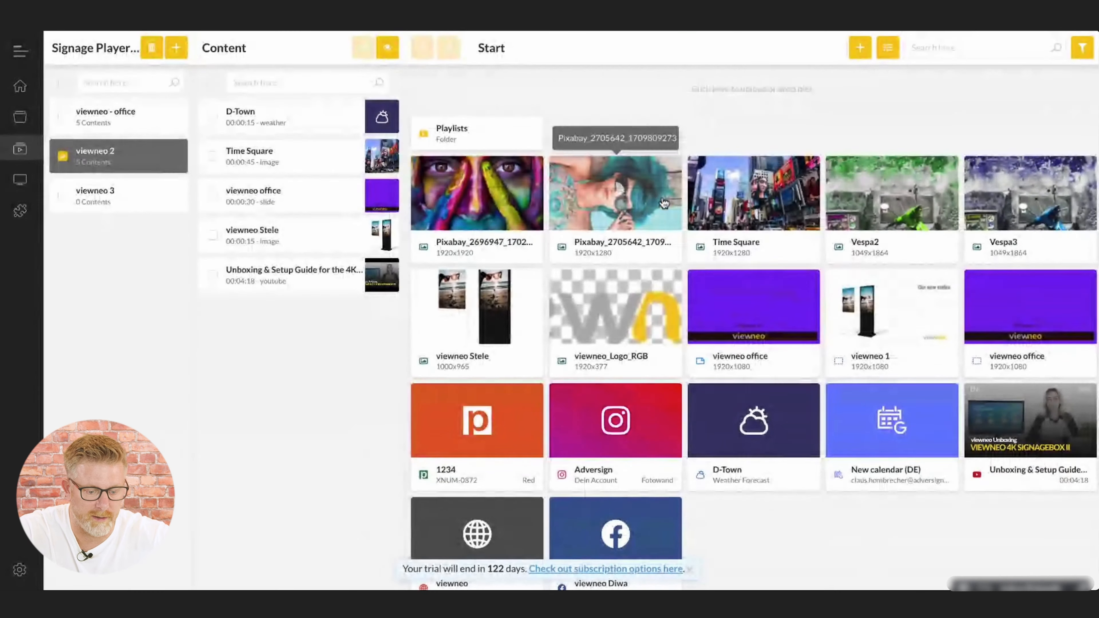
left_click(117, 207)
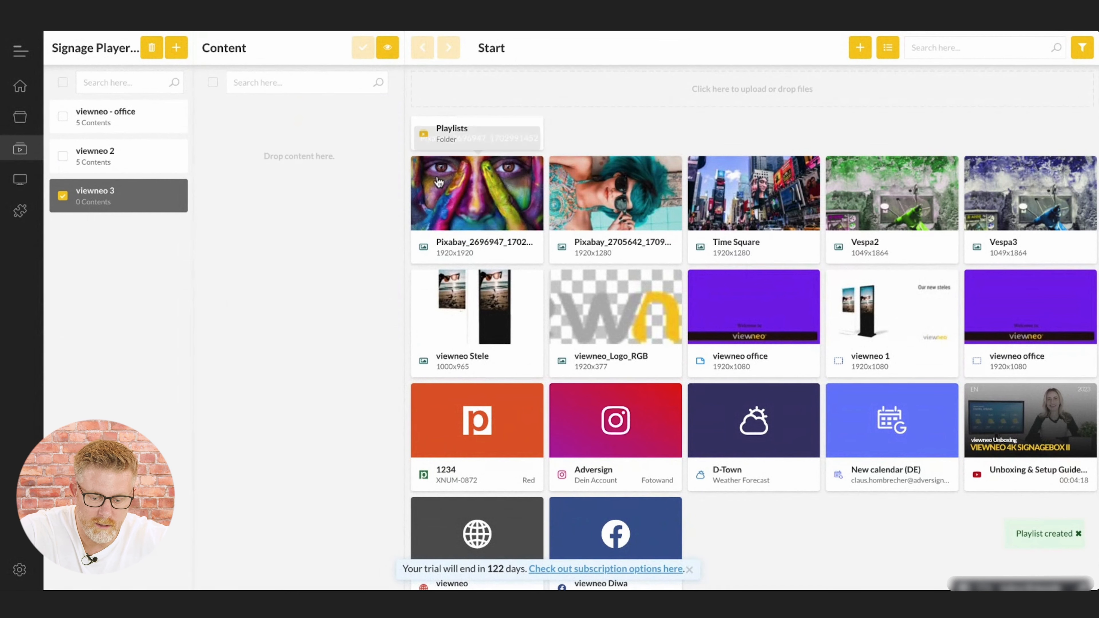
Add two Pixabay images and Time Square to viewneo 3, save it, and reopen viewneo 2.
left_click(438, 203)
left_click_drag(438, 202, 299, 160)
left_click_drag(631, 182, 303, 164)
left_click_drag(753, 195, 338, 208)
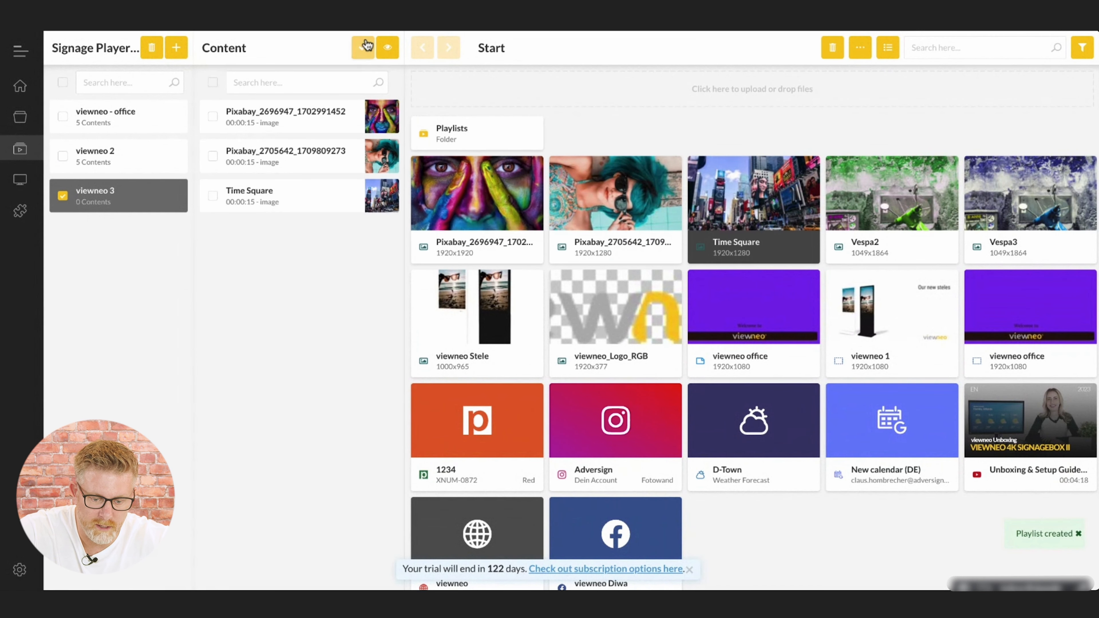
left_click(364, 46)
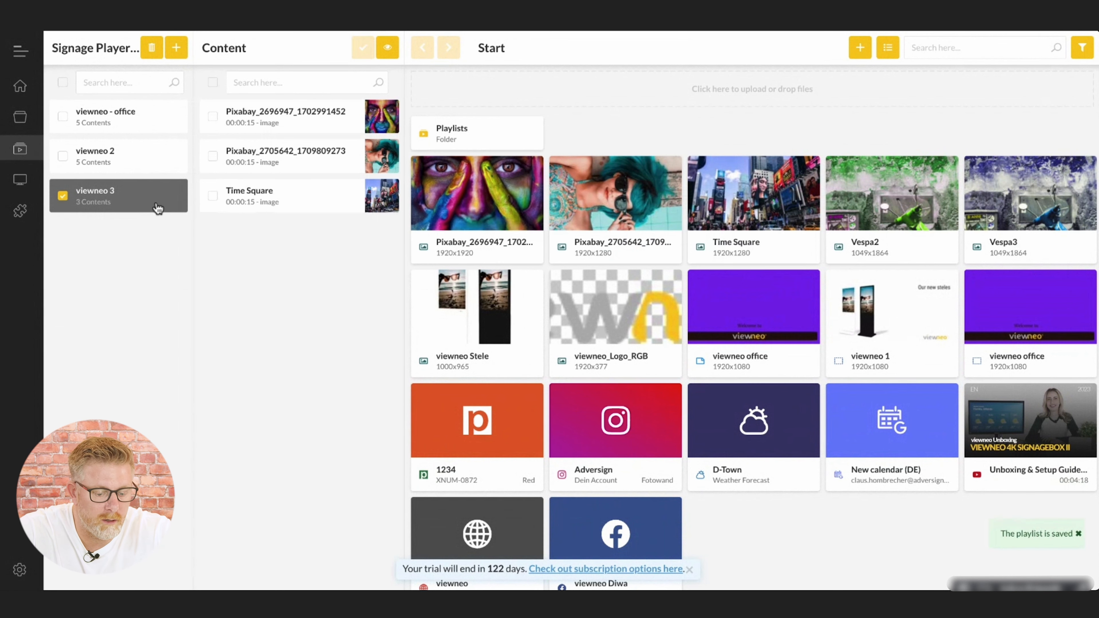
left_click(138, 165)
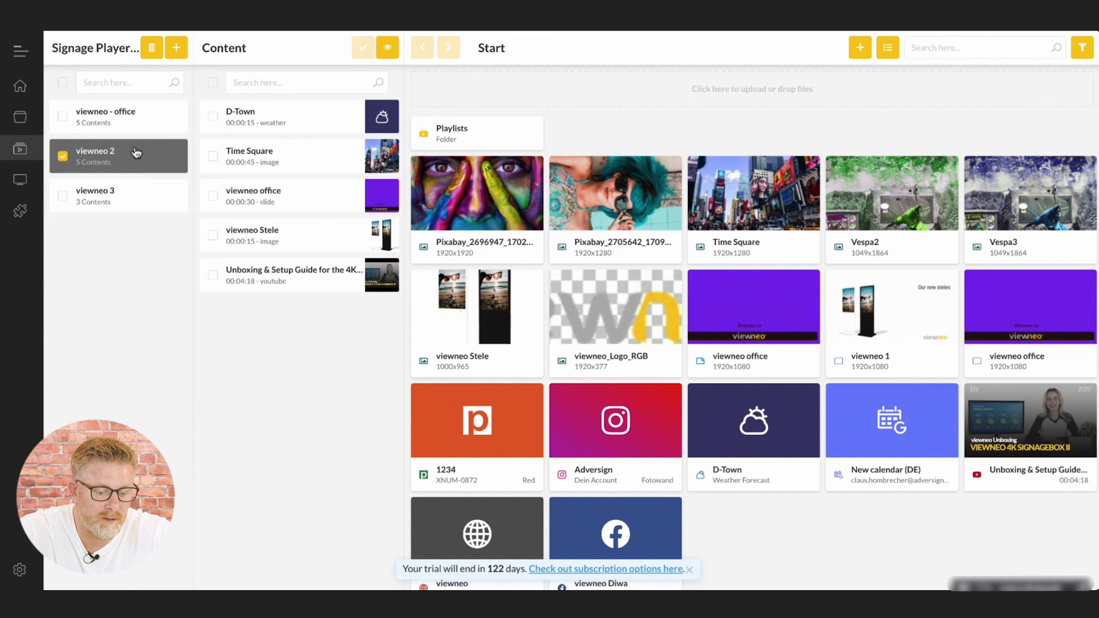
left_click(143, 129)
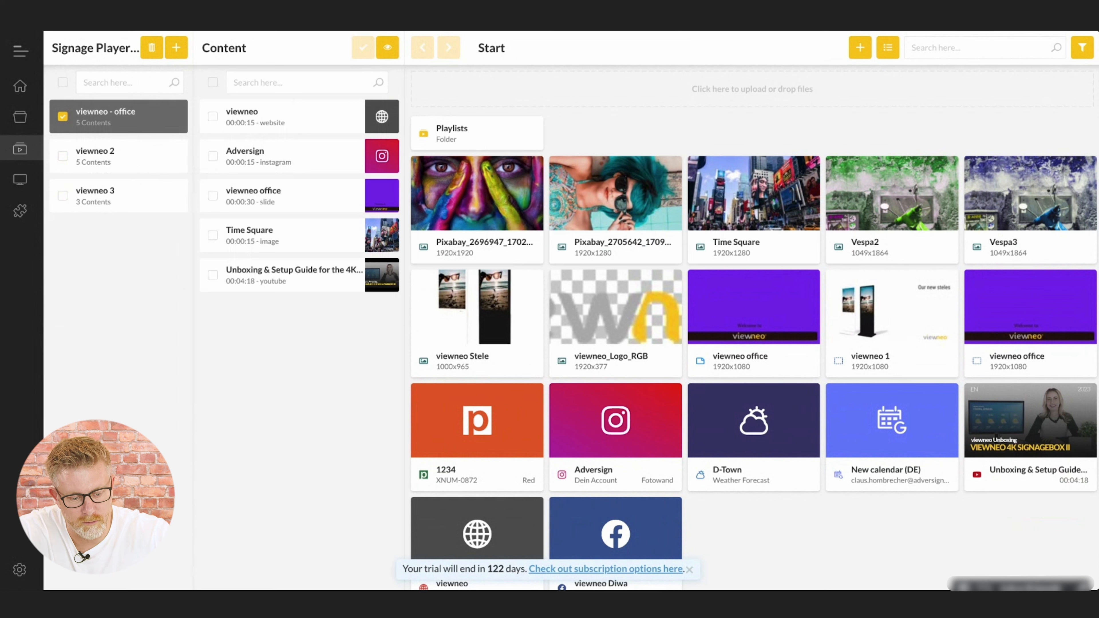
left_click(128, 170)
left_click(126, 197)
left_click(136, 167)
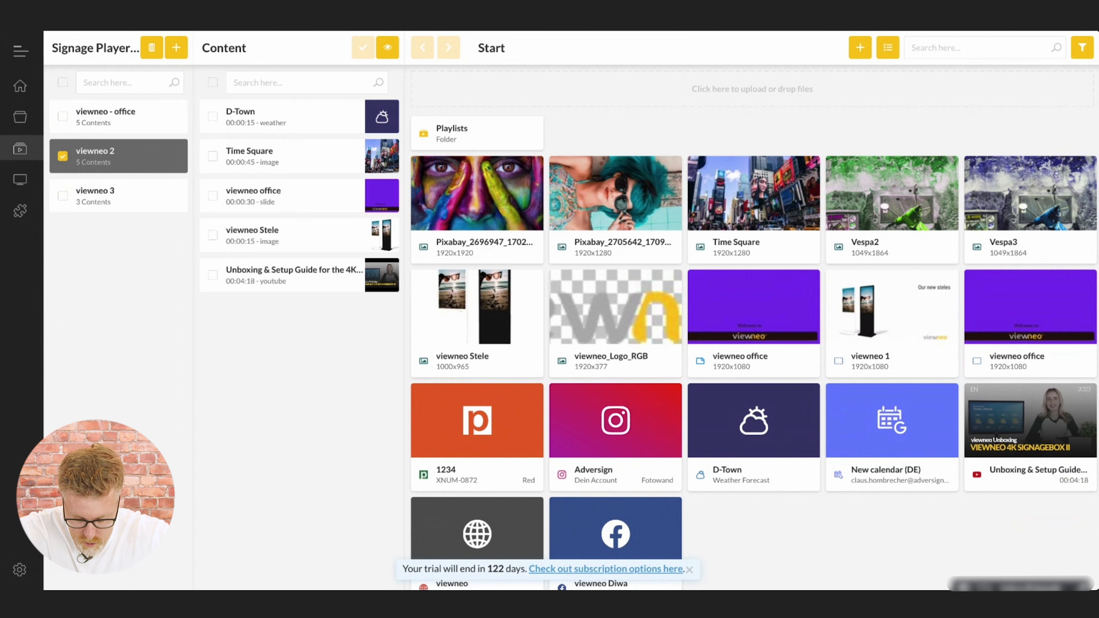
left_click(128, 213)
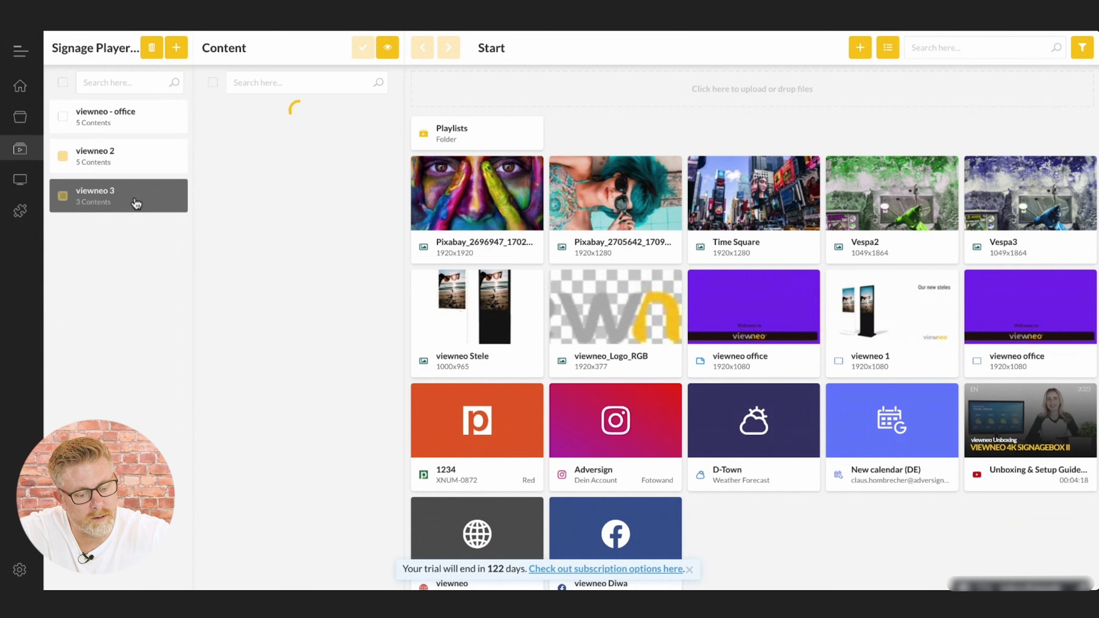
left_click(134, 164)
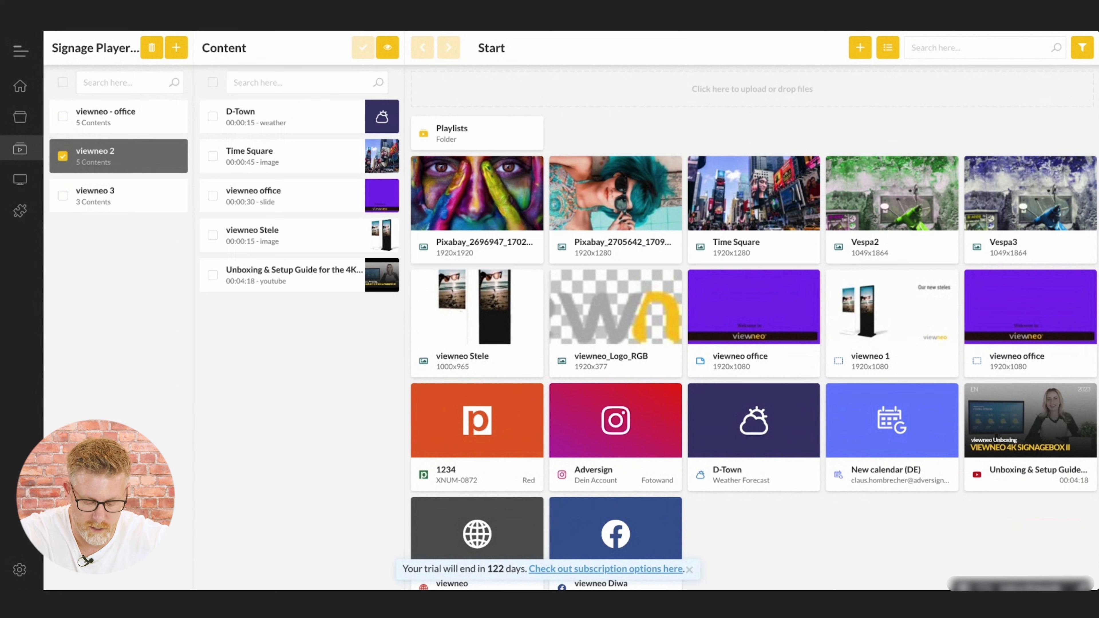
Add viewneo - office as an item in viewneo 2 and save, then do the same in viewneo 3.
left_click_drag(138, 121, 245, 332)
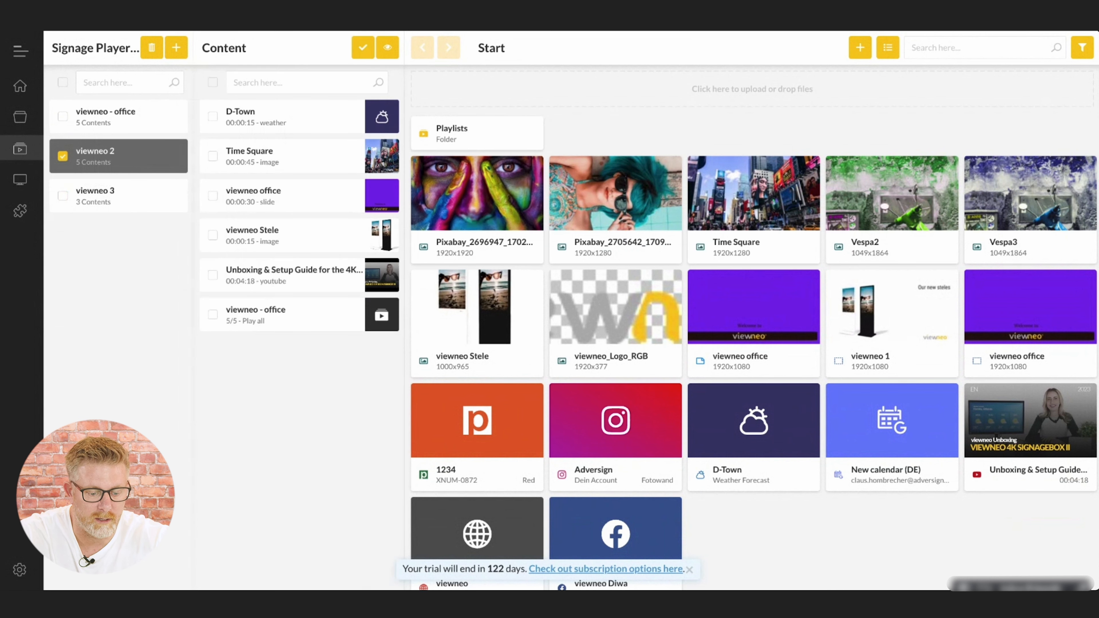
left_click(362, 51)
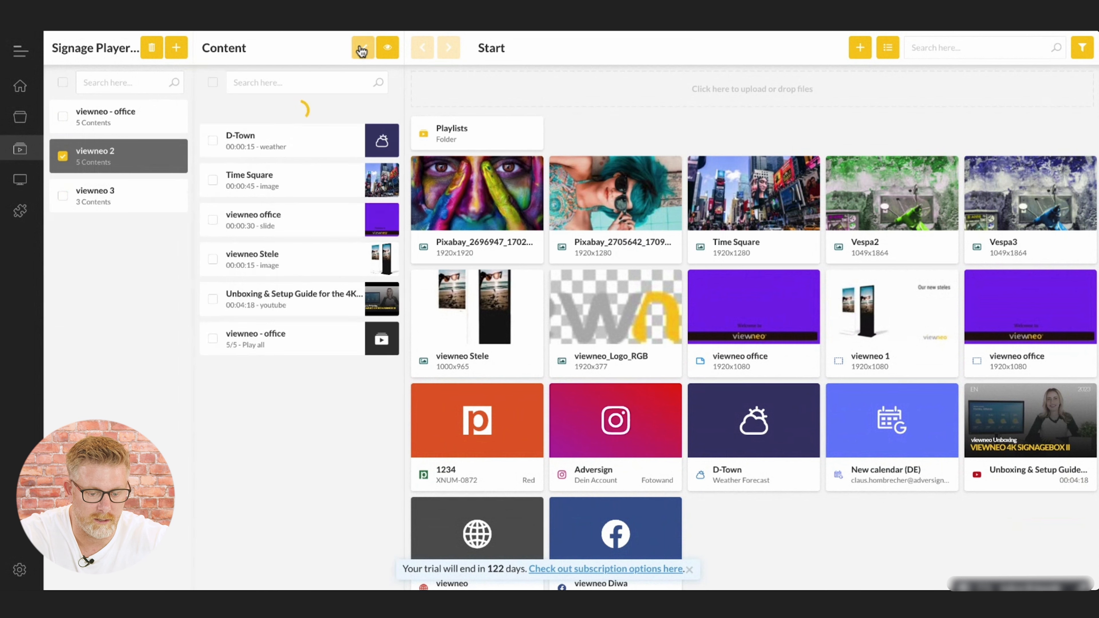
left_click(126, 199)
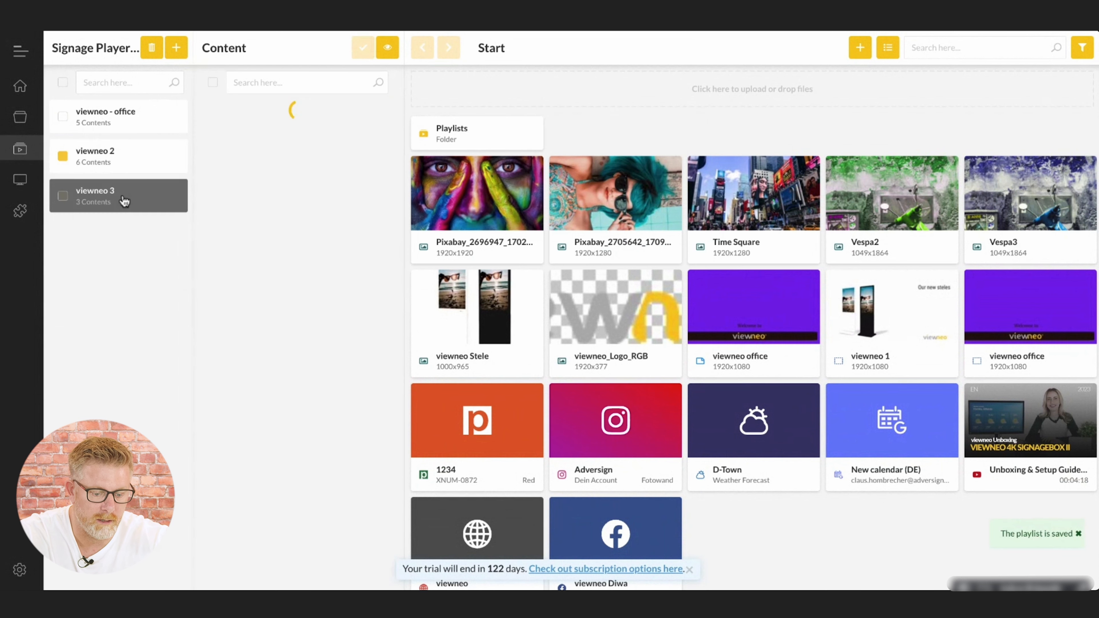
left_click_drag(113, 113, 243, 283)
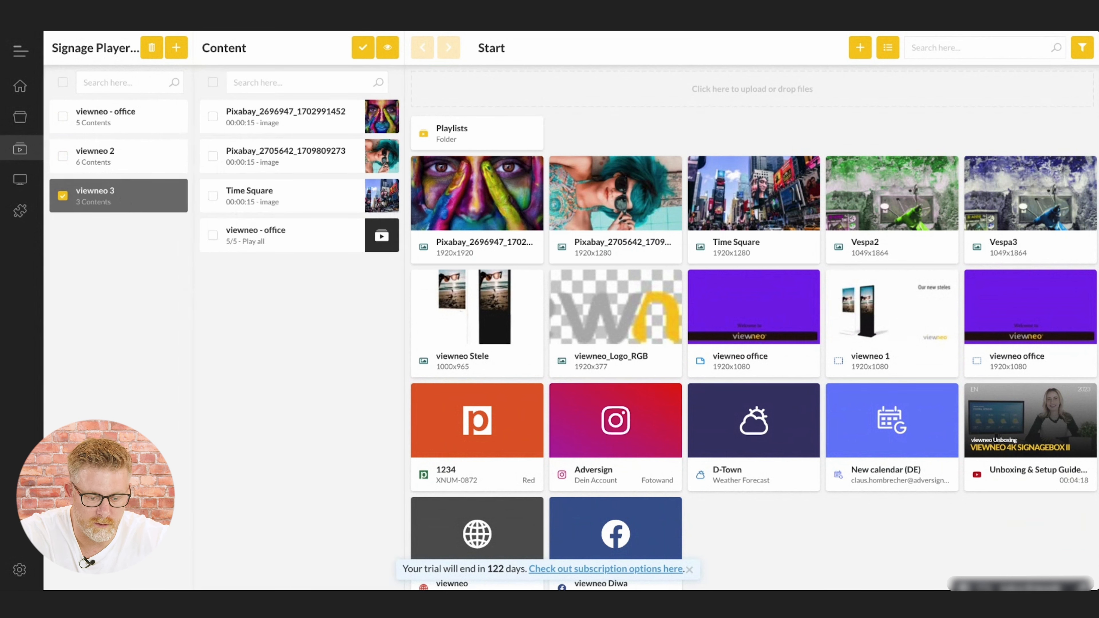
left_click(362, 48)
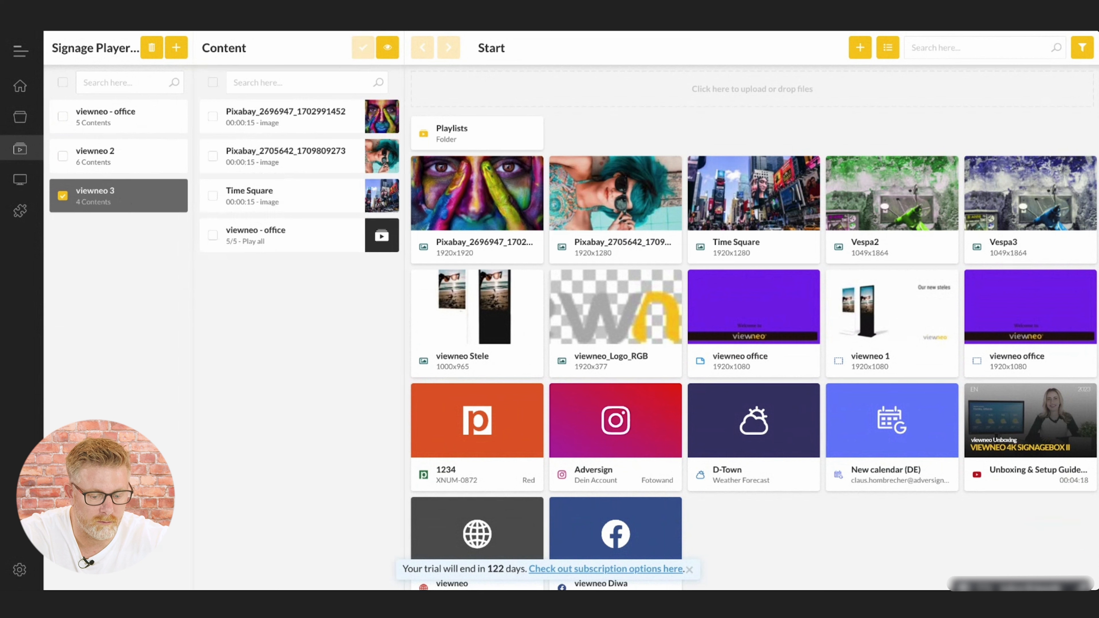
Add two copies of the Pixabay_2696947 image to viewneo - office, save it, then reopen viewneo 2.
left_click(143, 129)
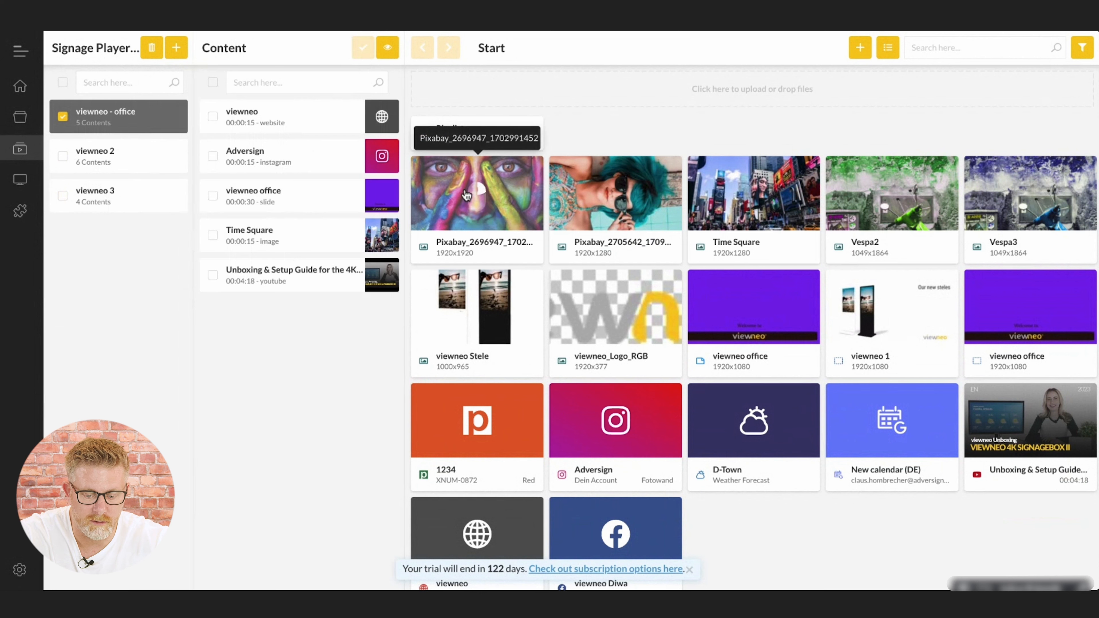
left_click_drag(466, 195, 321, 188)
left_click_drag(448, 195, 306, 189)
left_click_drag(430, 173, 277, 233)
left_click(364, 55)
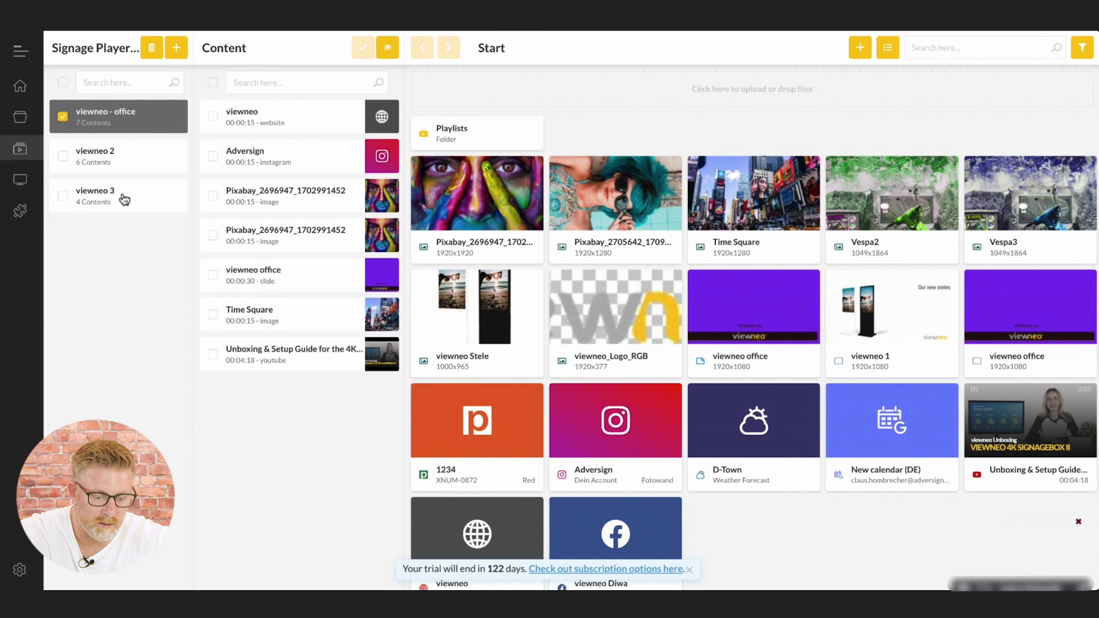
left_click(135, 168)
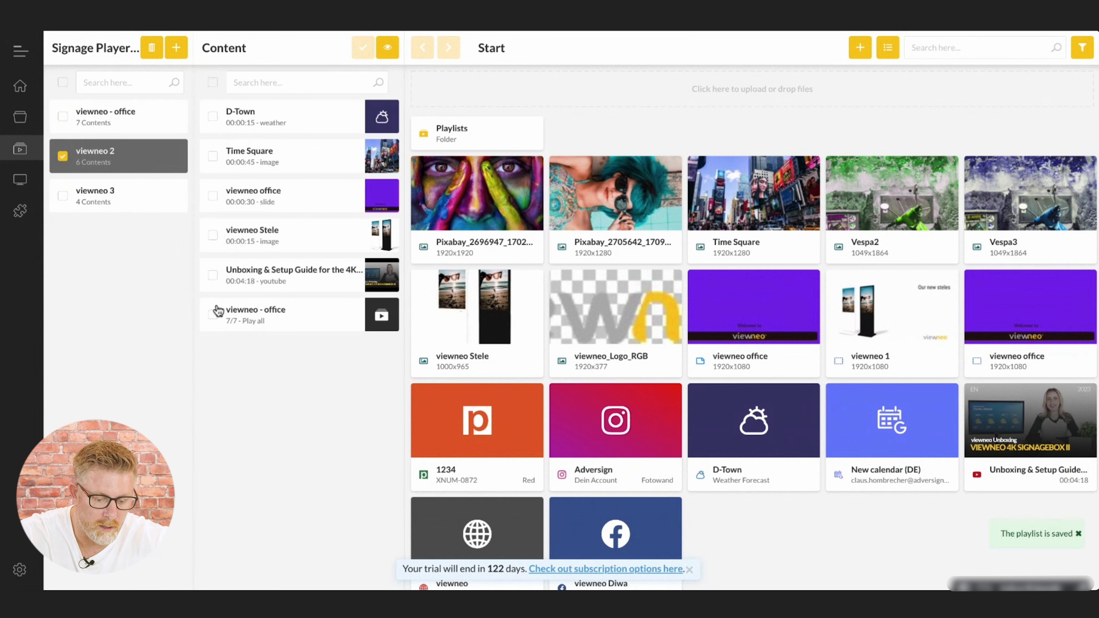
Open the viewneo 3 playlist to list its four items, including viewneo - office at 7/7.
left_click(125, 197)
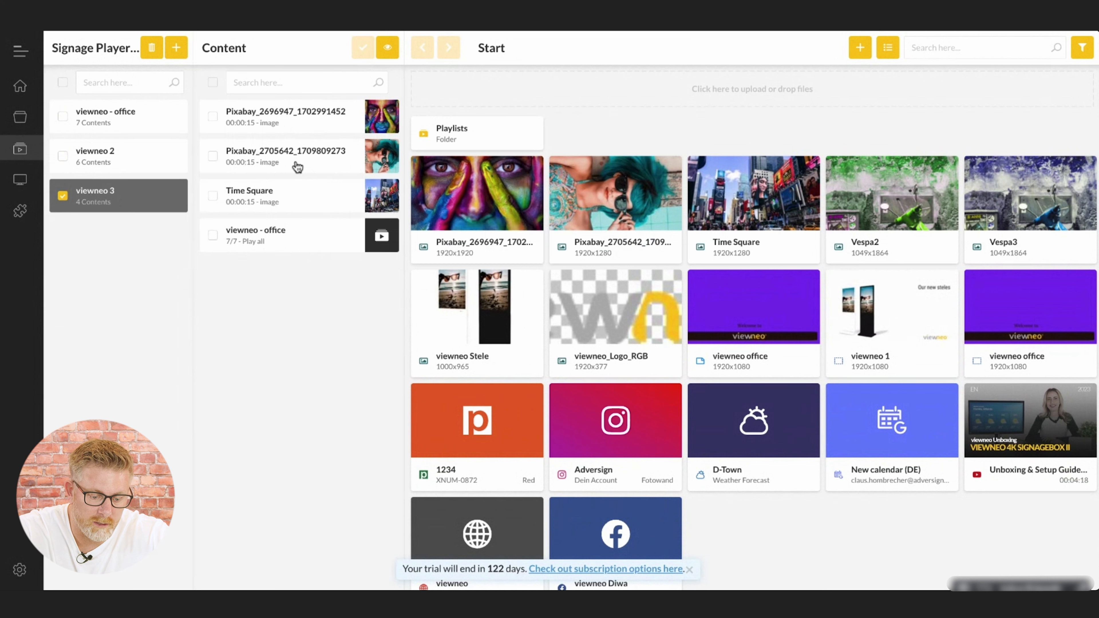
Set the nested viewneo - office entry to play according to schedule, Consecutive, and save.
left_click(300, 237)
right_click(299, 238)
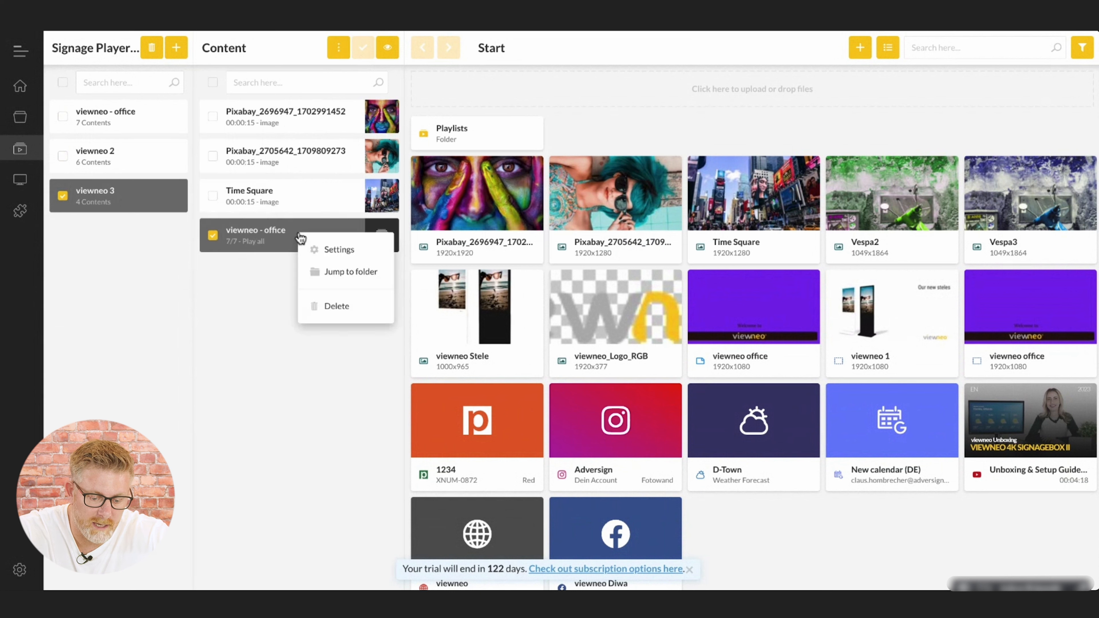
left_click(356, 247)
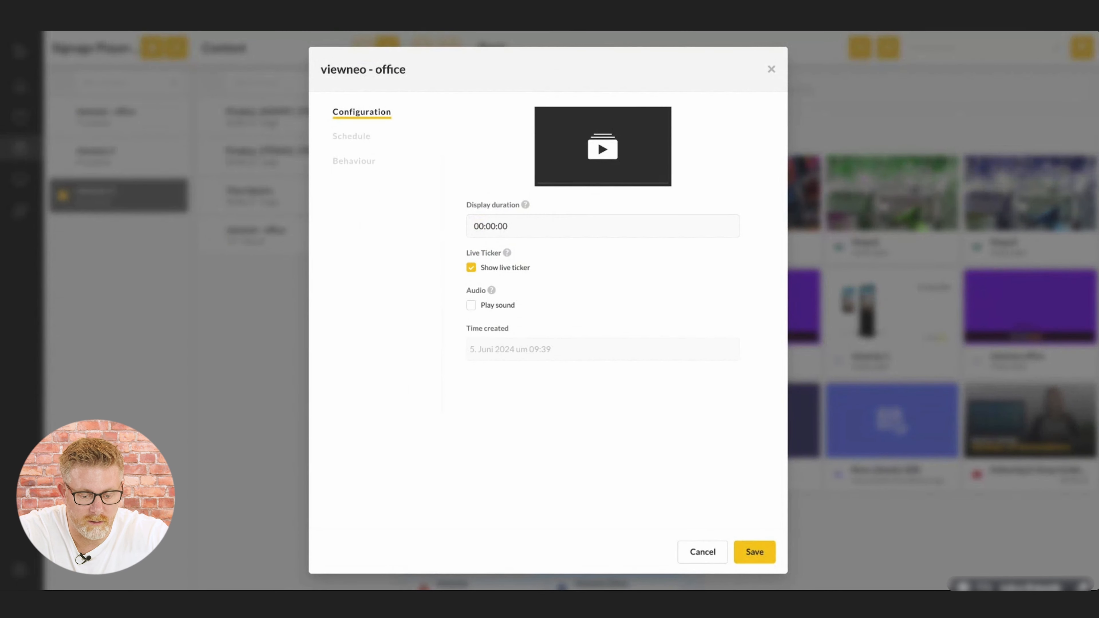
left_click(362, 139)
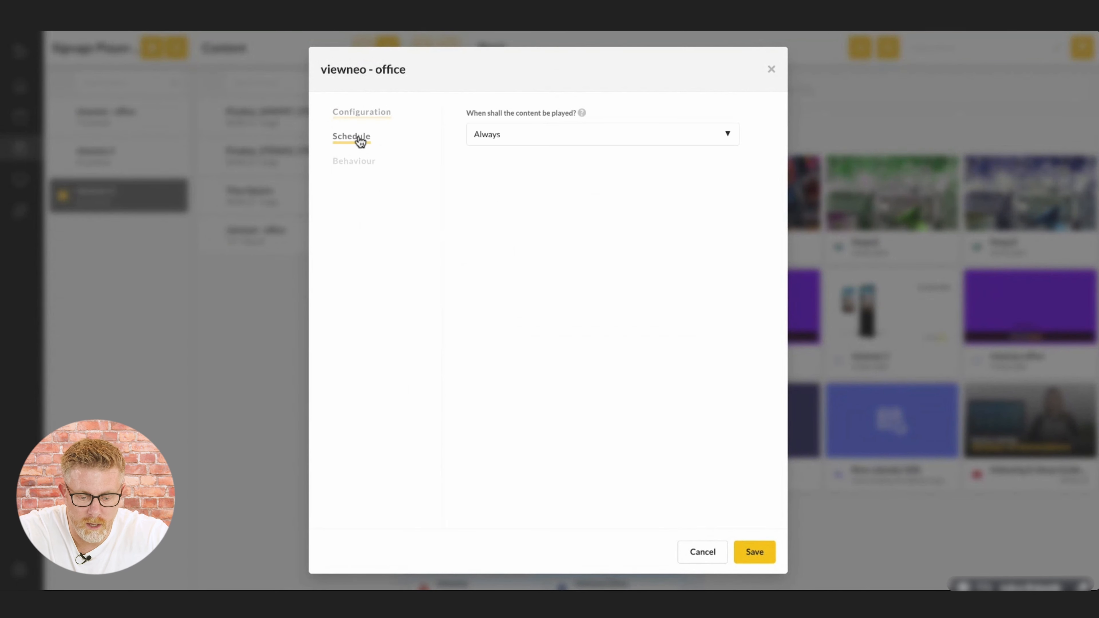
left_click(532, 138)
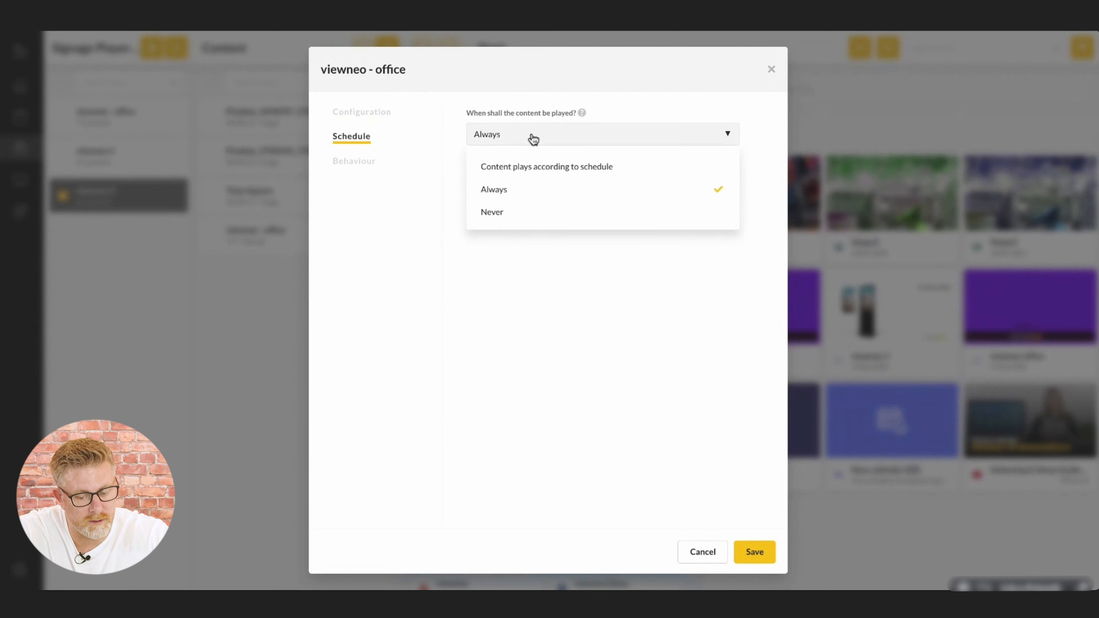
left_click(585, 174)
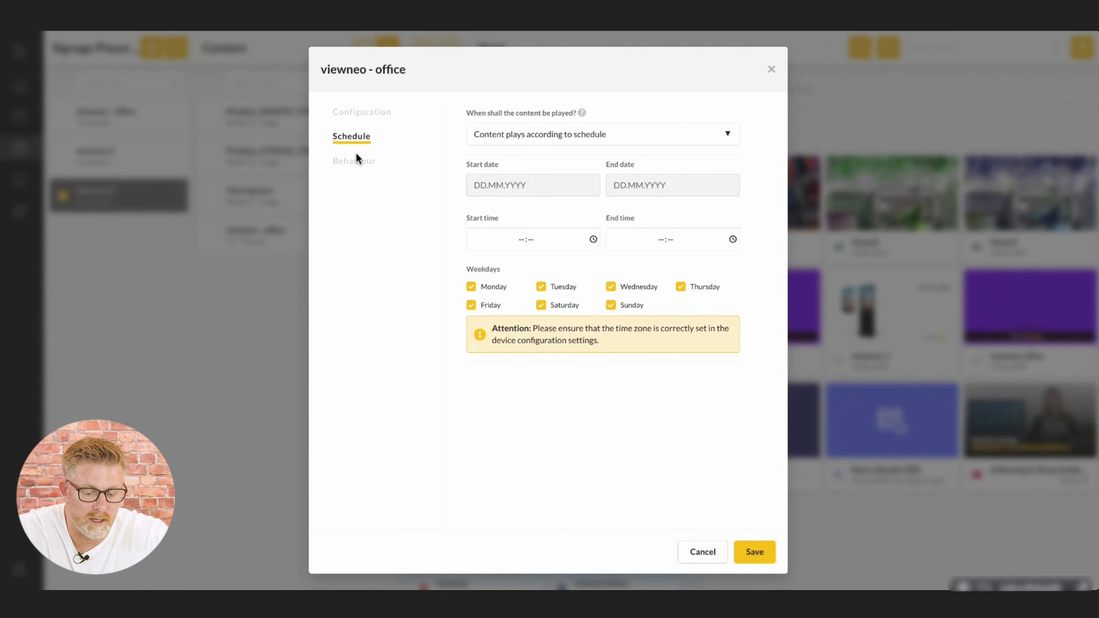
left_click(353, 165)
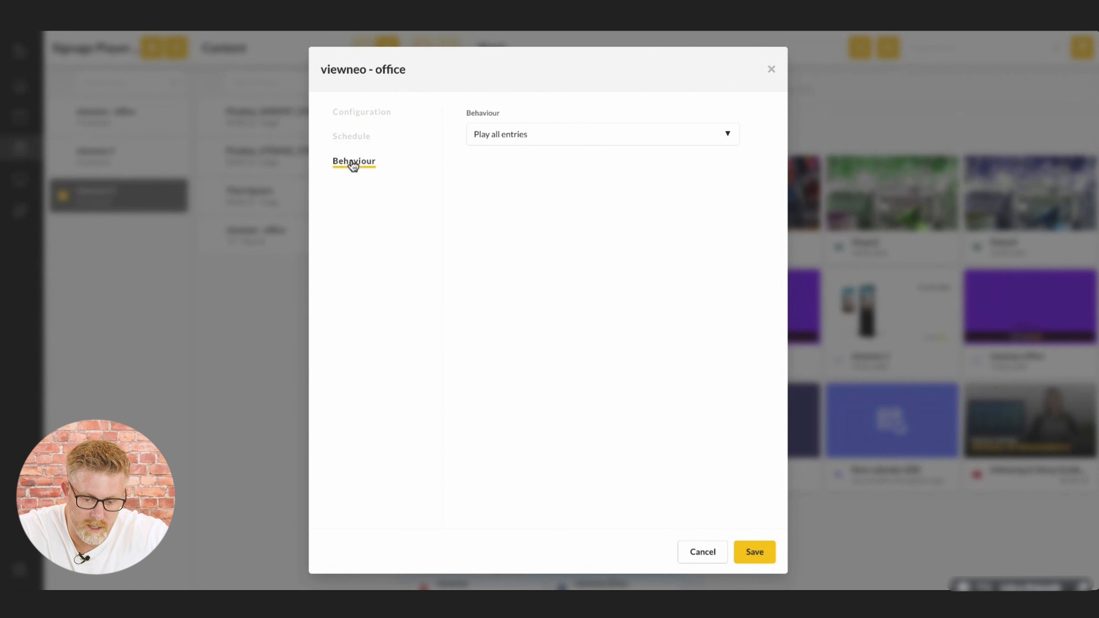
left_click(579, 141)
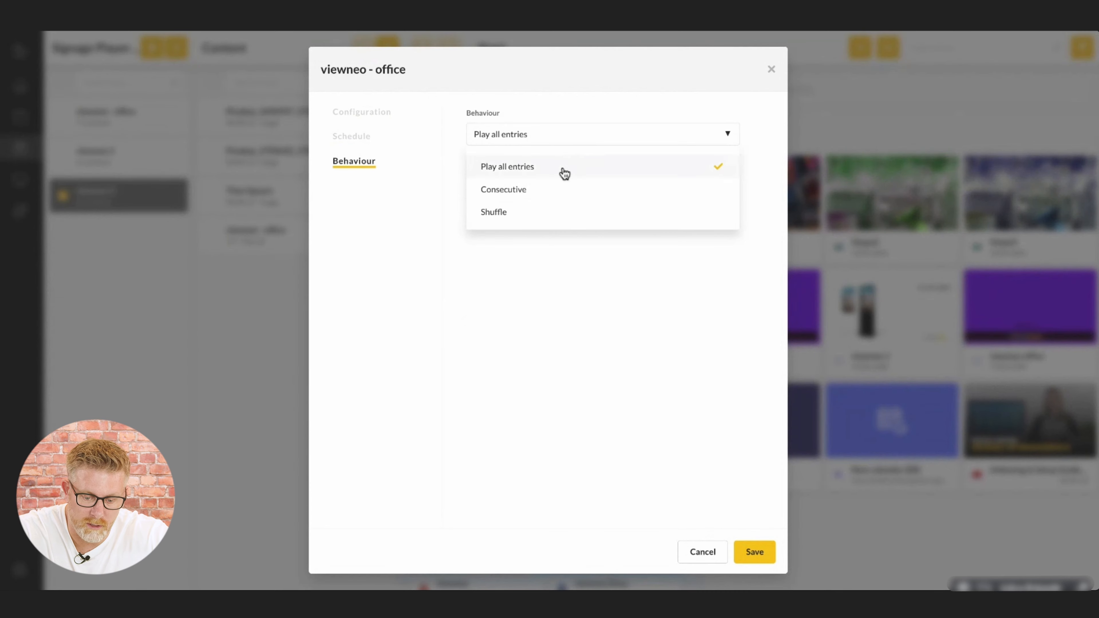
left_click(558, 191)
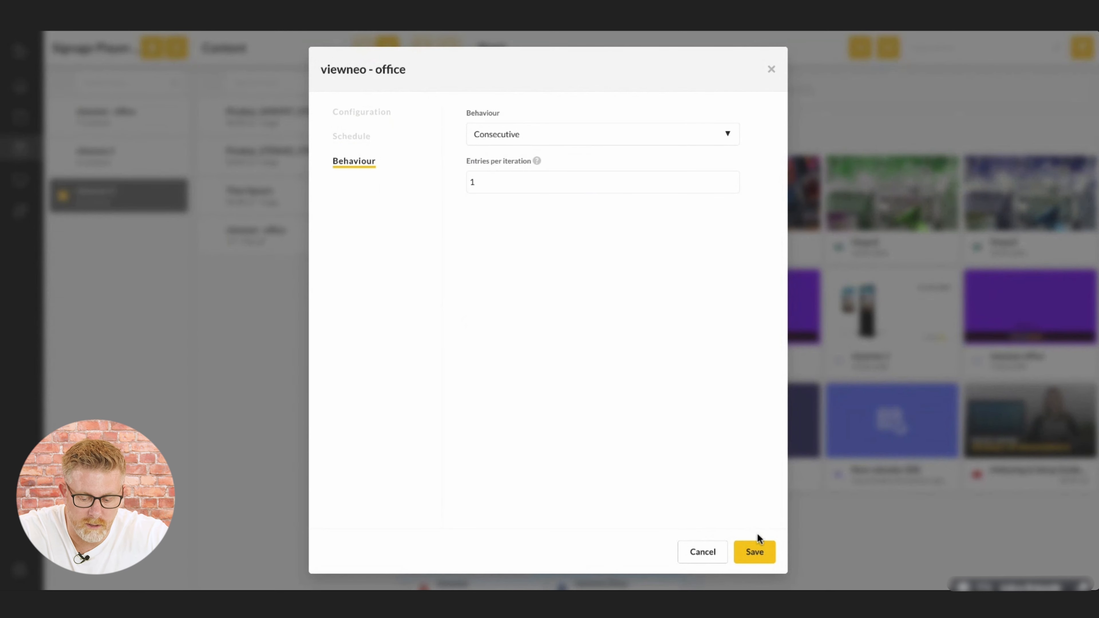
left_click(757, 553)
Save the viewneo 3 playlist so the nested entry reads 1/7 - Consecutive.
left_click(367, 53)
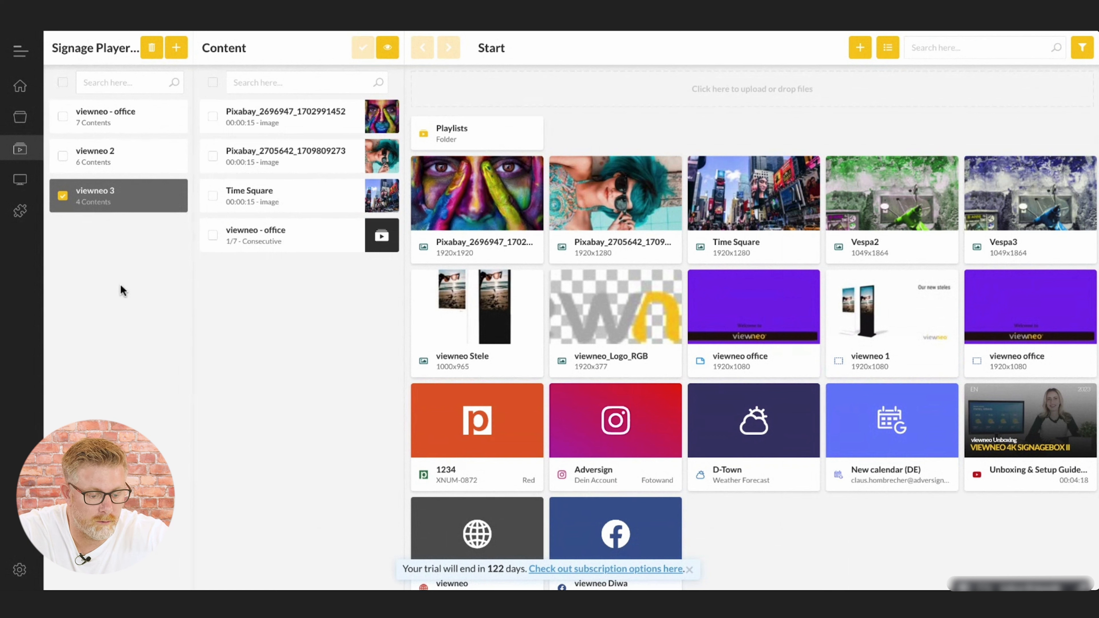
mouse_move(20, 208)
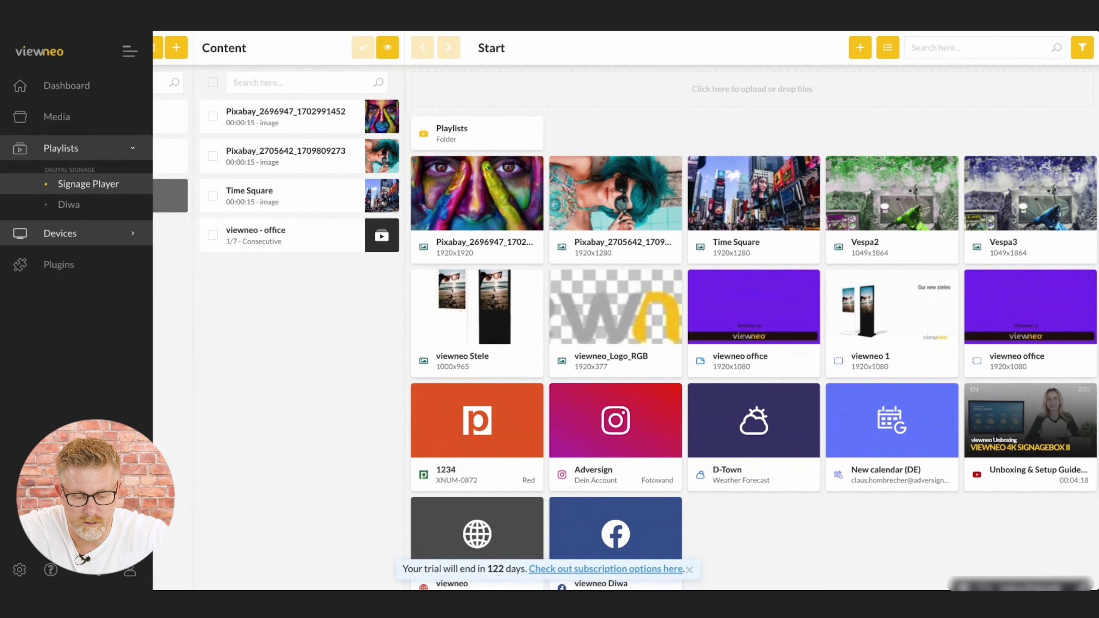
Go to Devices to show the single viewneo group listing viewneo - office.
left_click(60, 233)
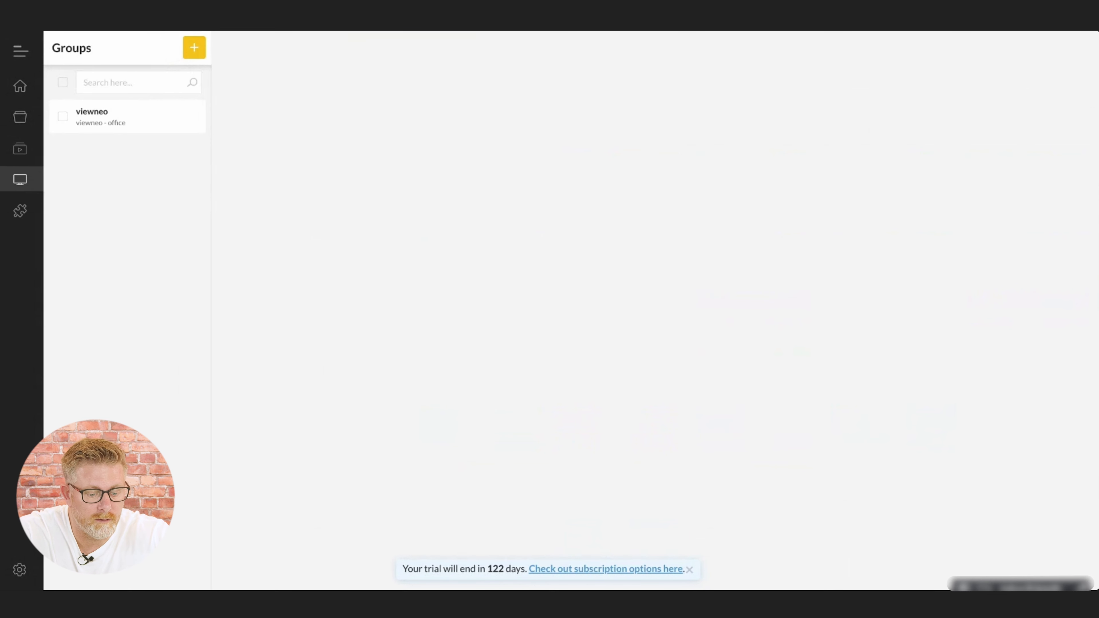
Open the viewneo group's Settings, showing name viewneo and playlist viewneo - office.
left_click(128, 117)
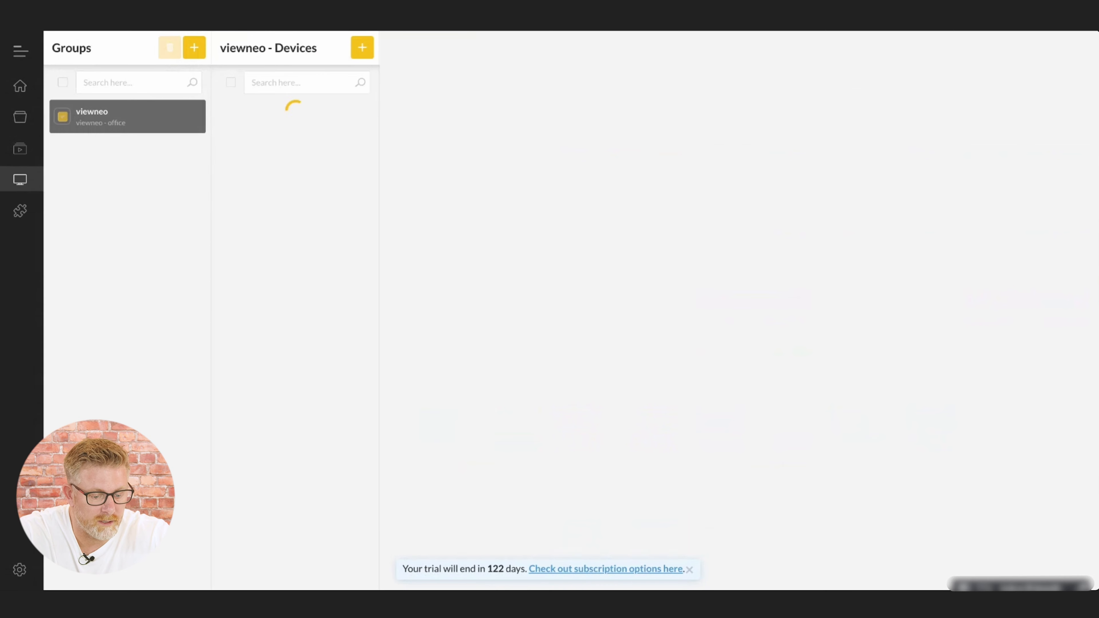
right_click(147, 114)
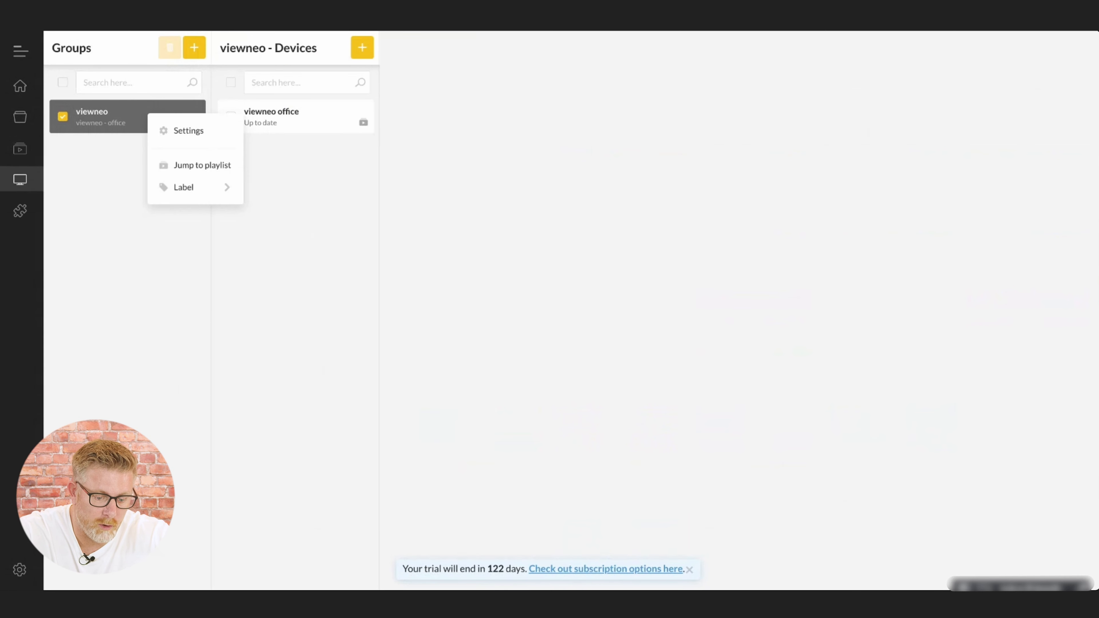
left_click(190, 131)
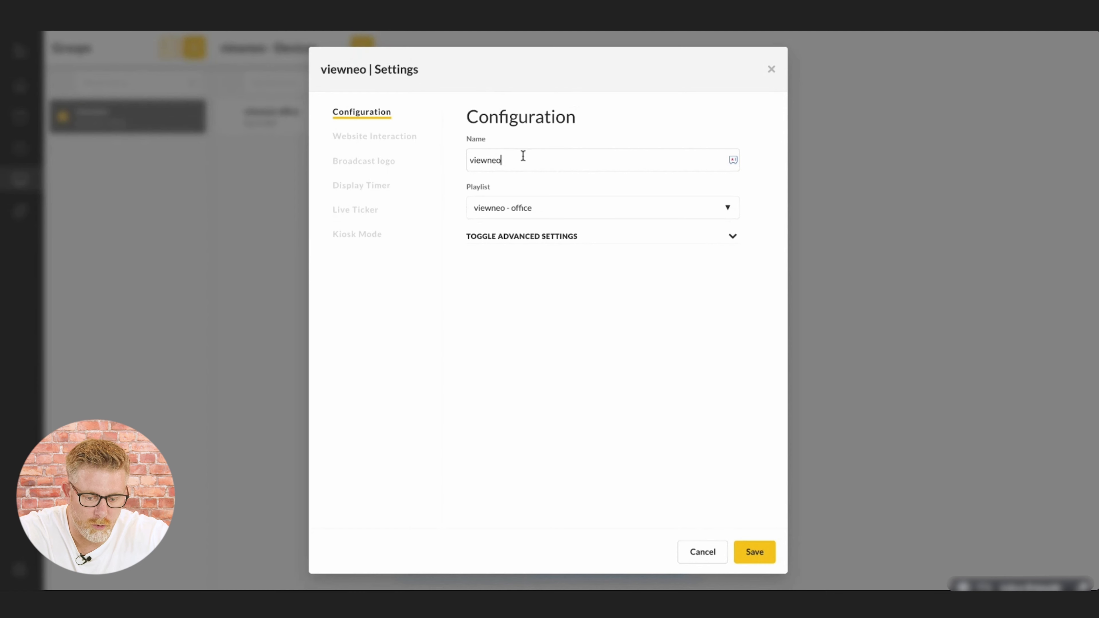
Keep the viewneo - office playlist and reveal the group's advanced settings, including Europe/Brussels time zone and volume 75.
left_click(566, 212)
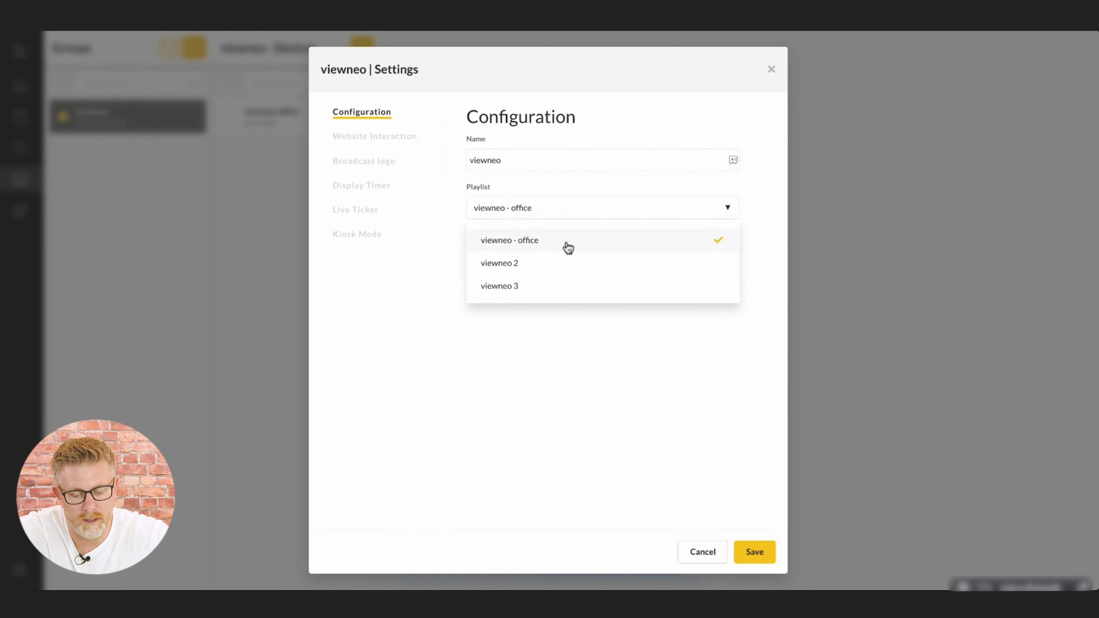
left_click(582, 202)
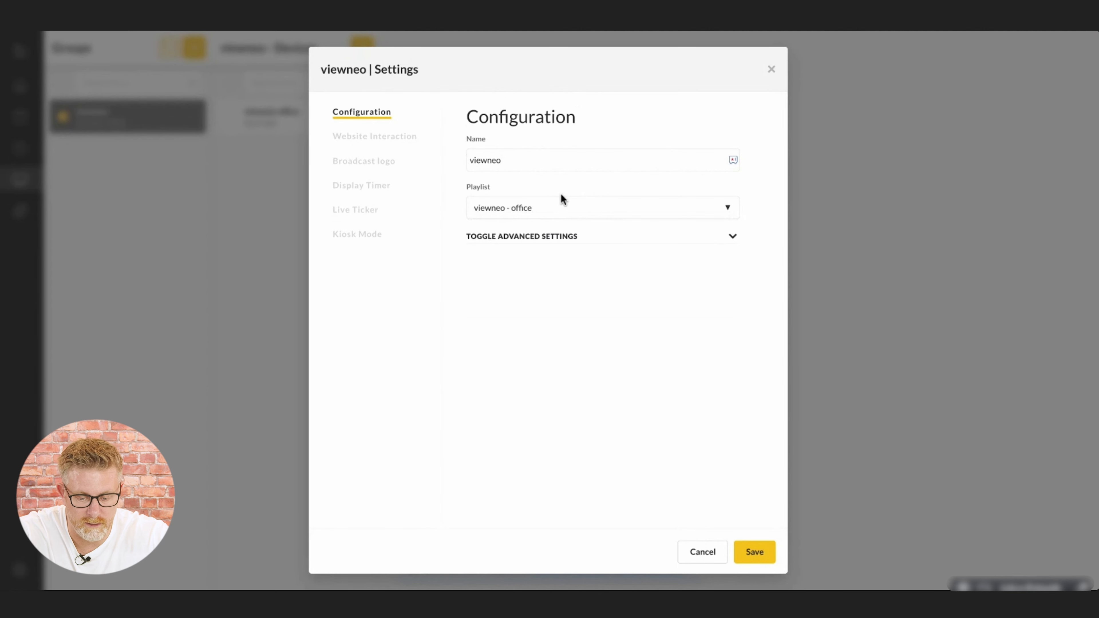
left_click(550, 238)
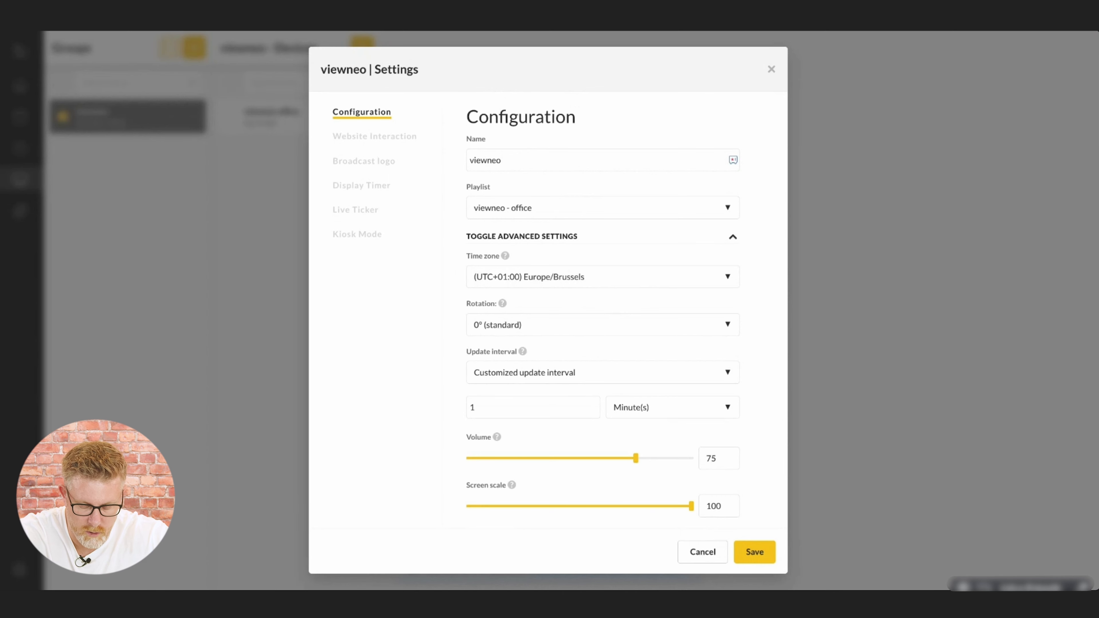
scroll(591, 245, "down", 2)
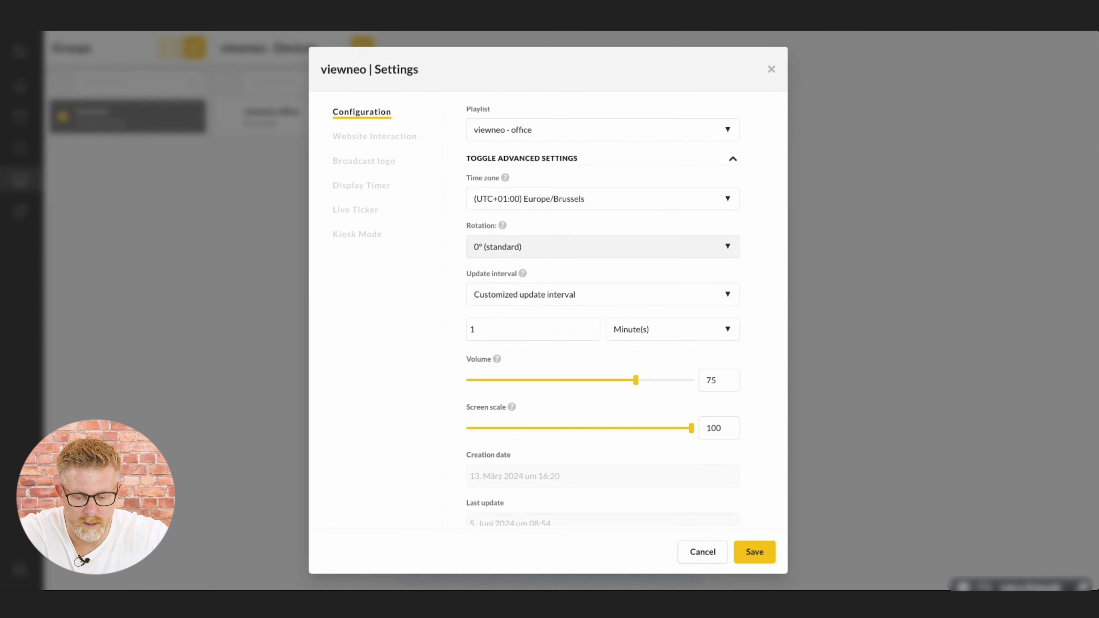
left_click(580, 248)
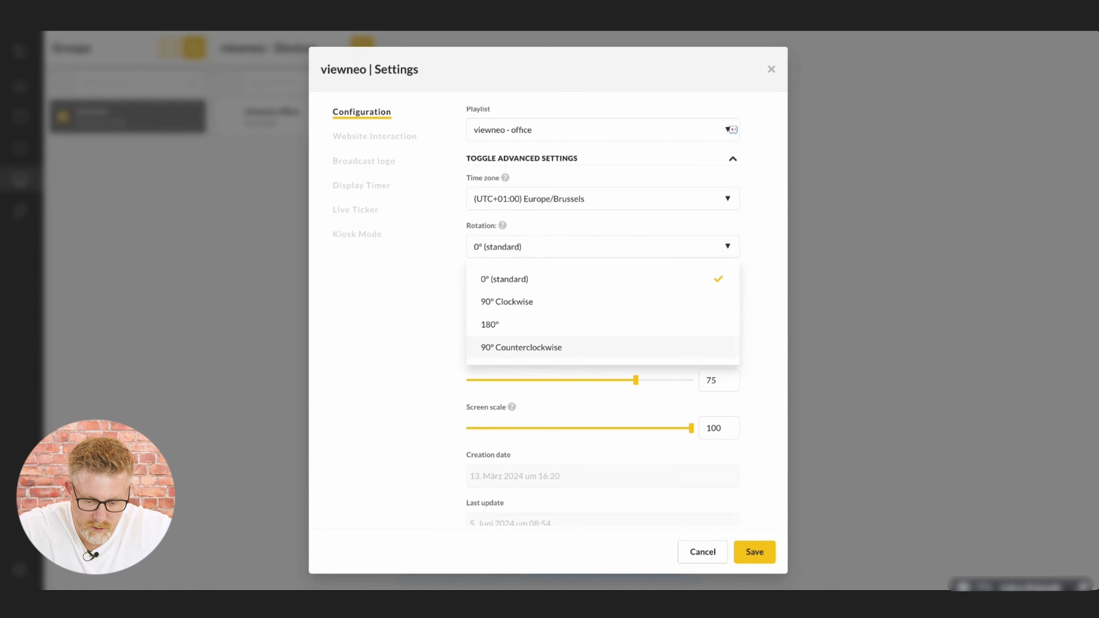
left_click(763, 282)
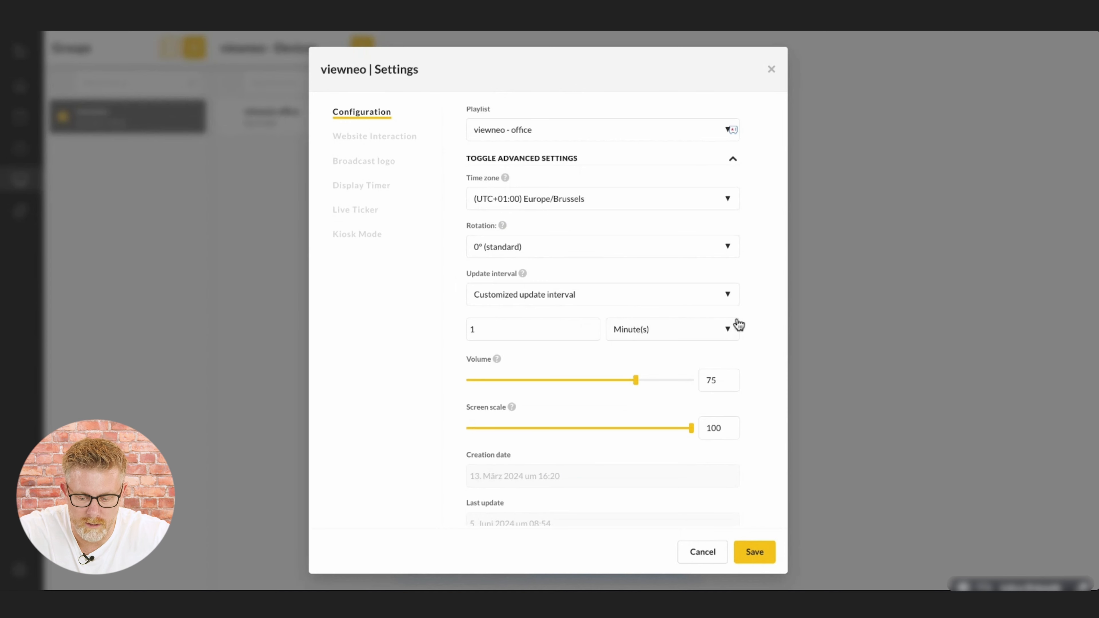
scroll(745, 326, "down", 5)
scroll(746, 325, "down", 1)
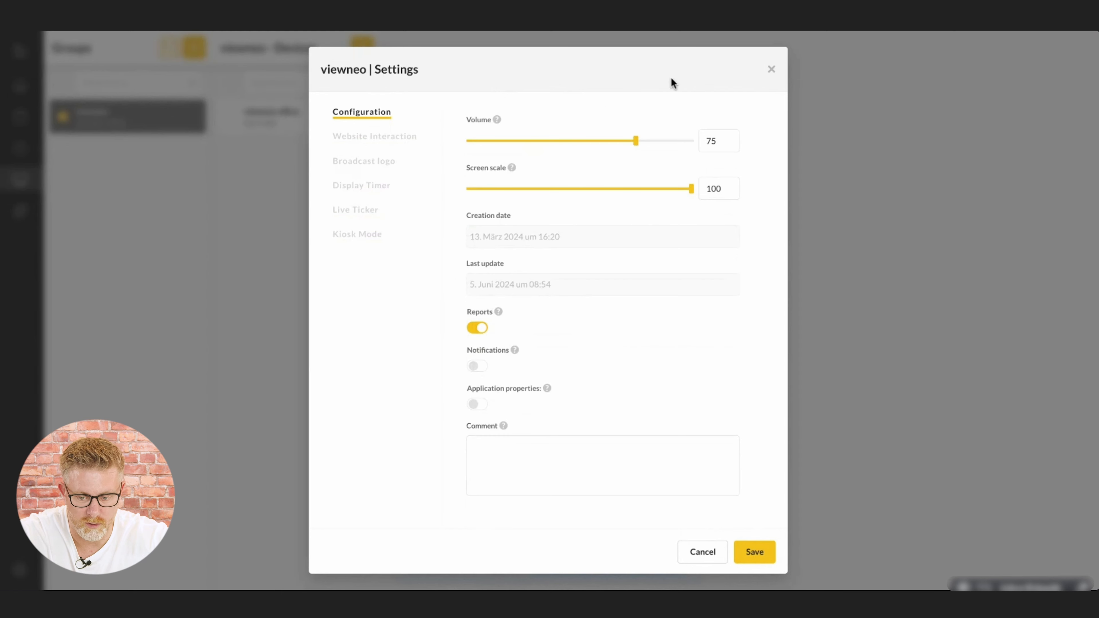
Close the group settings and review the viewneo office device Summary, including model and last heartbeat.
left_click(775, 73)
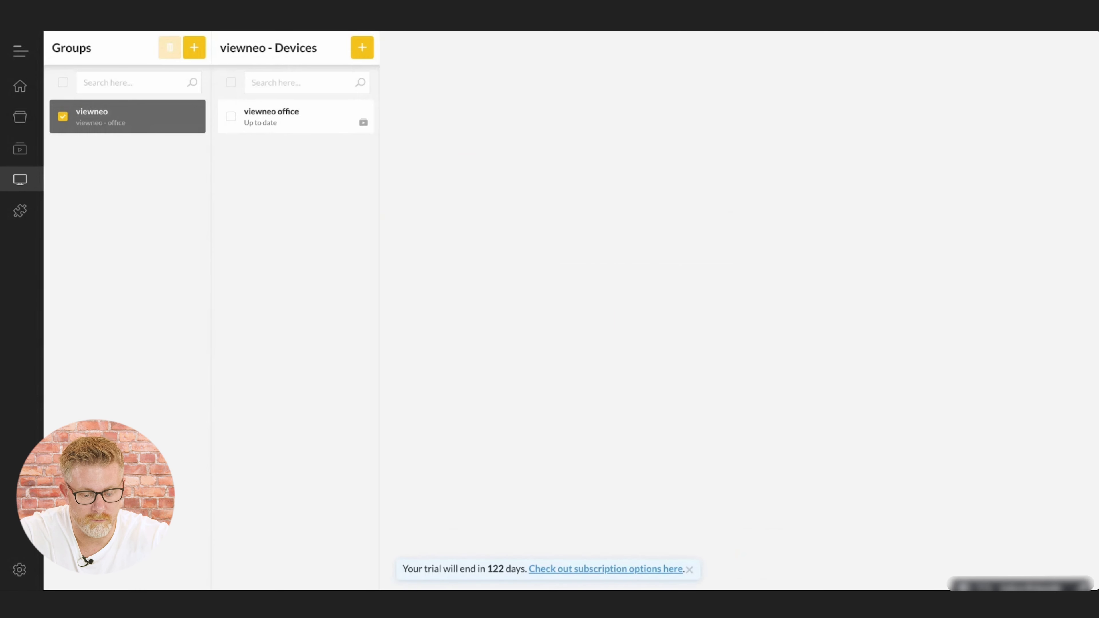
left_click(296, 116)
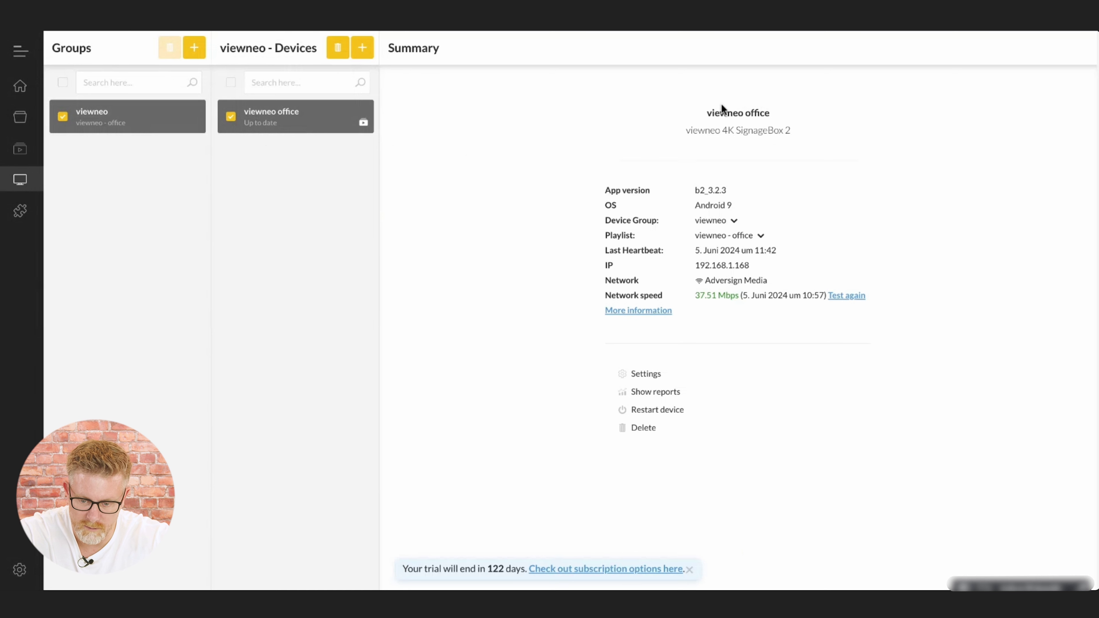
triple_click(737, 132)
left_click(847, 155)
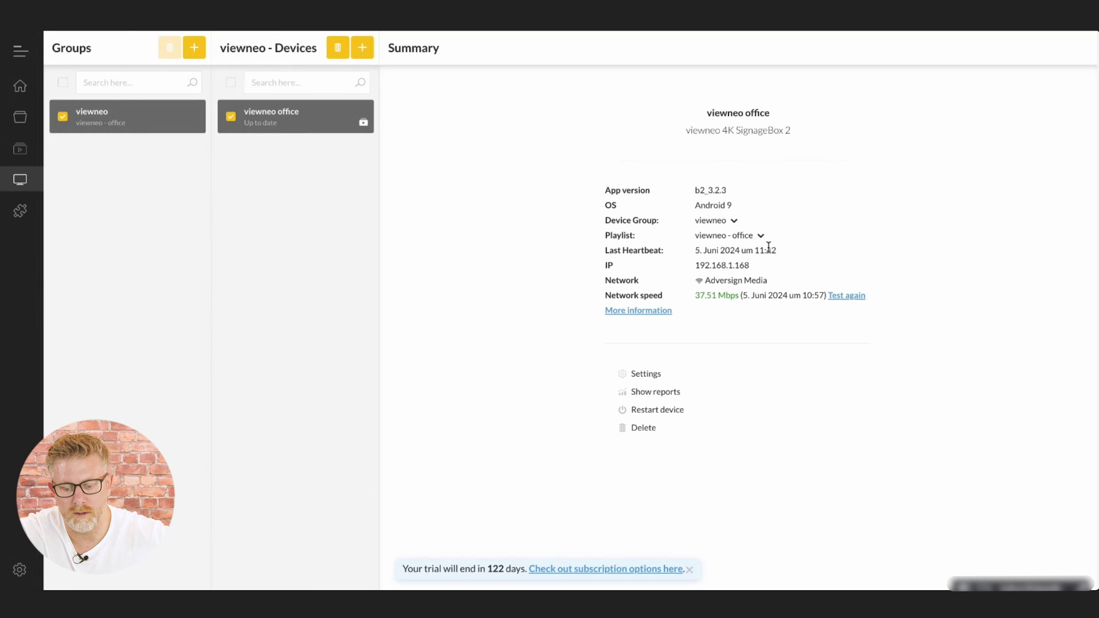
left_click_drag(787, 250, 686, 256)
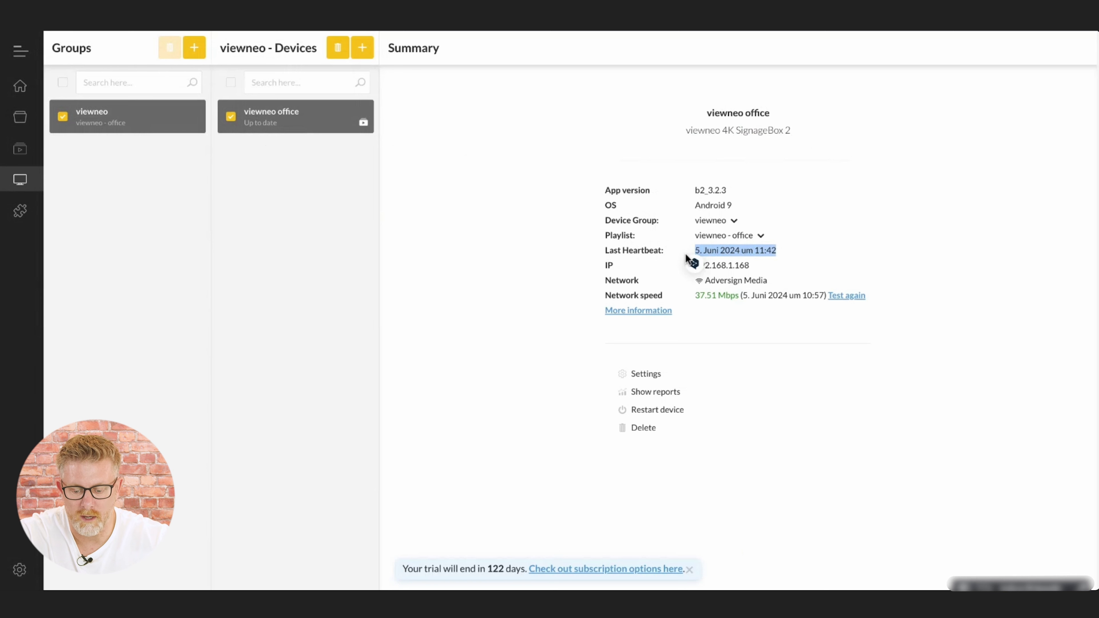
left_click(816, 250)
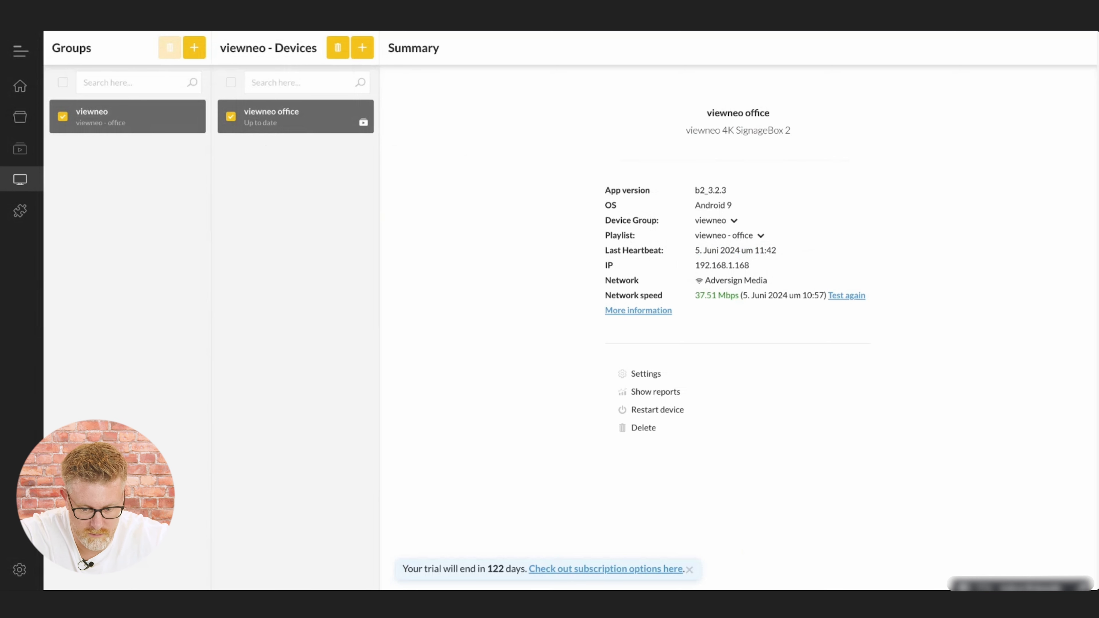
right_click(317, 120)
left_click(374, 133)
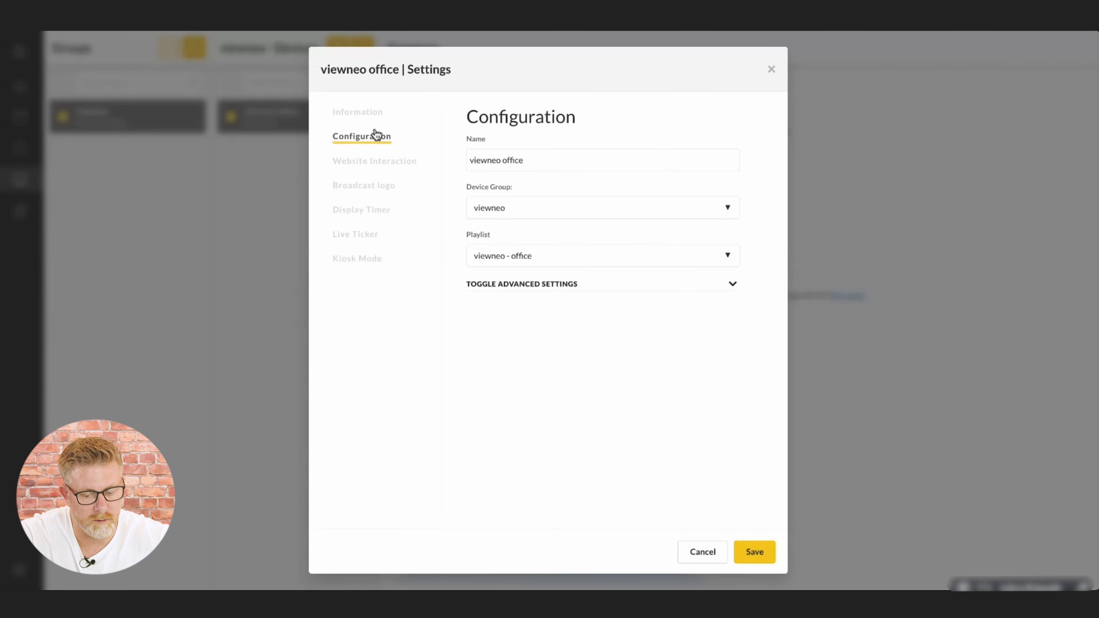
left_click(552, 284)
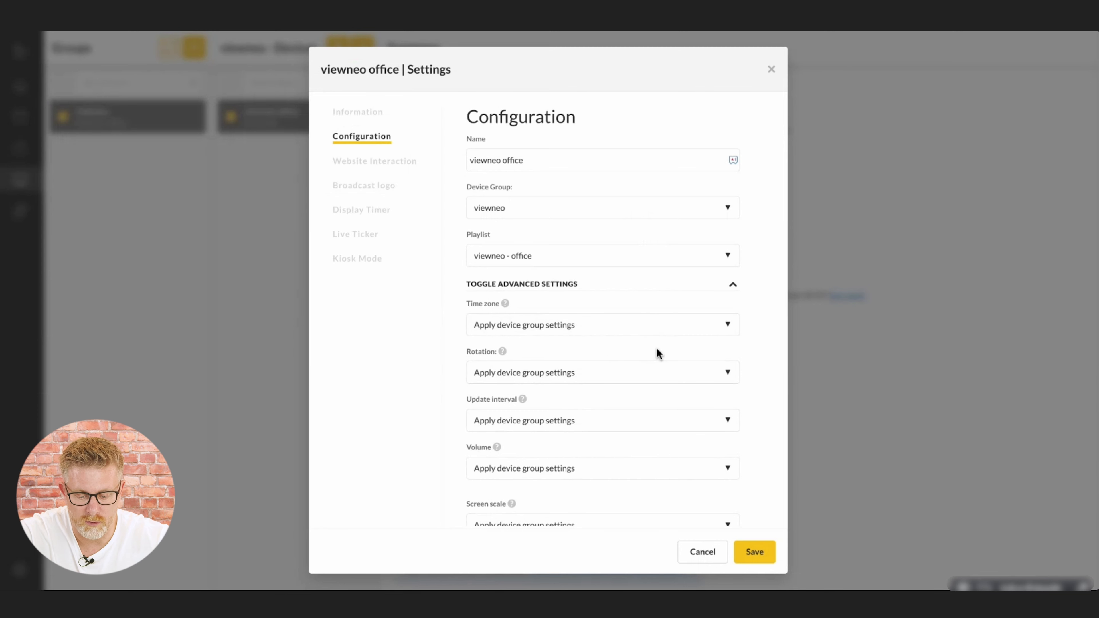
left_click(772, 69)
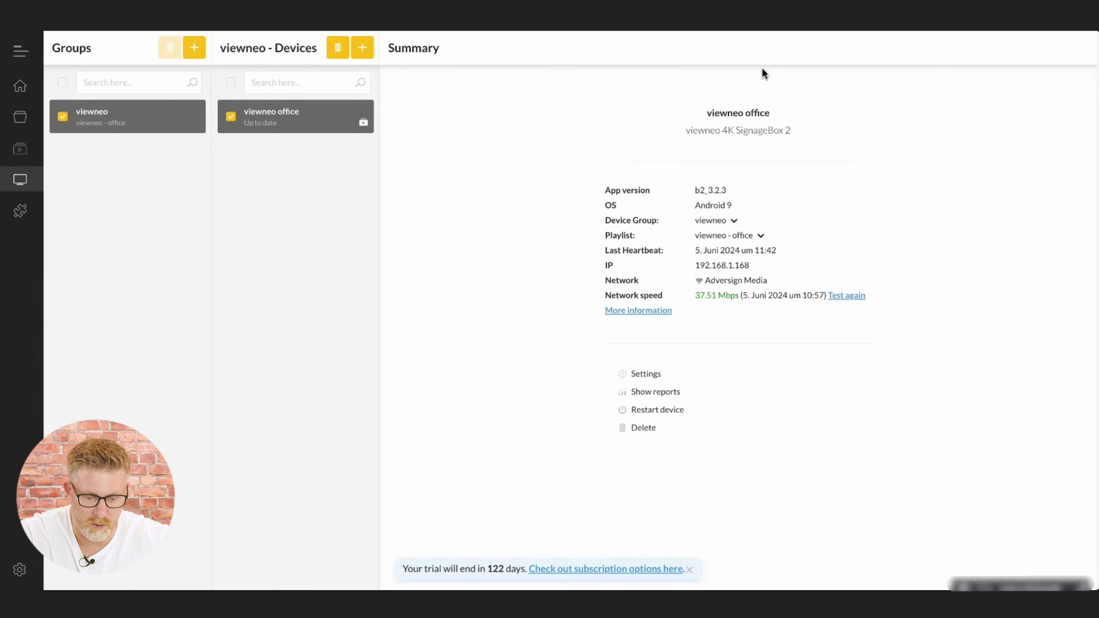
right_click(308, 129)
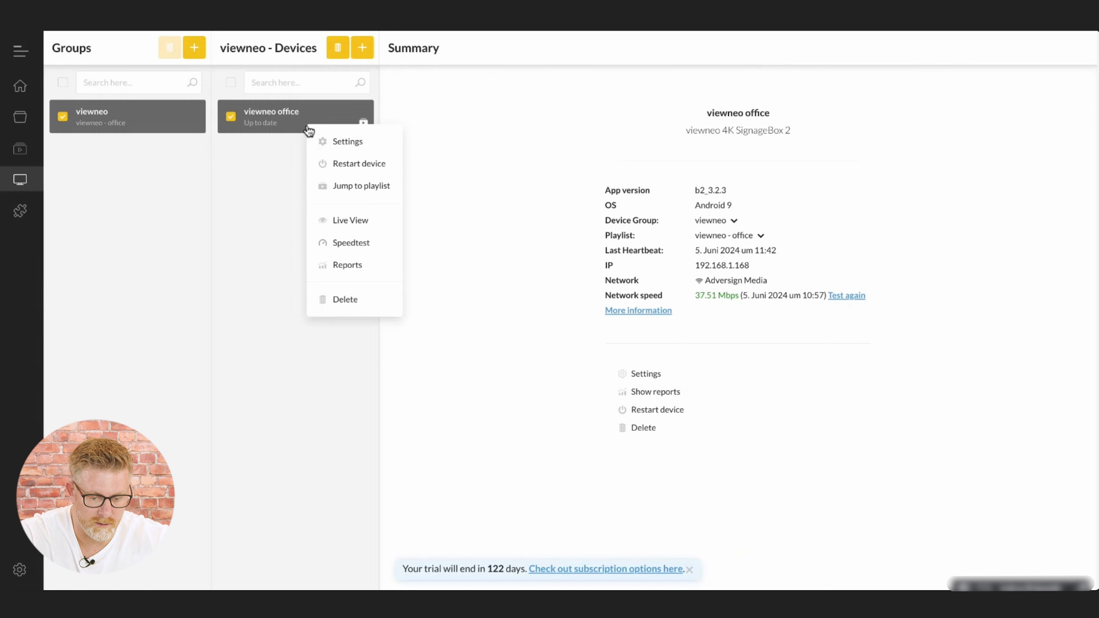
left_click(366, 274)
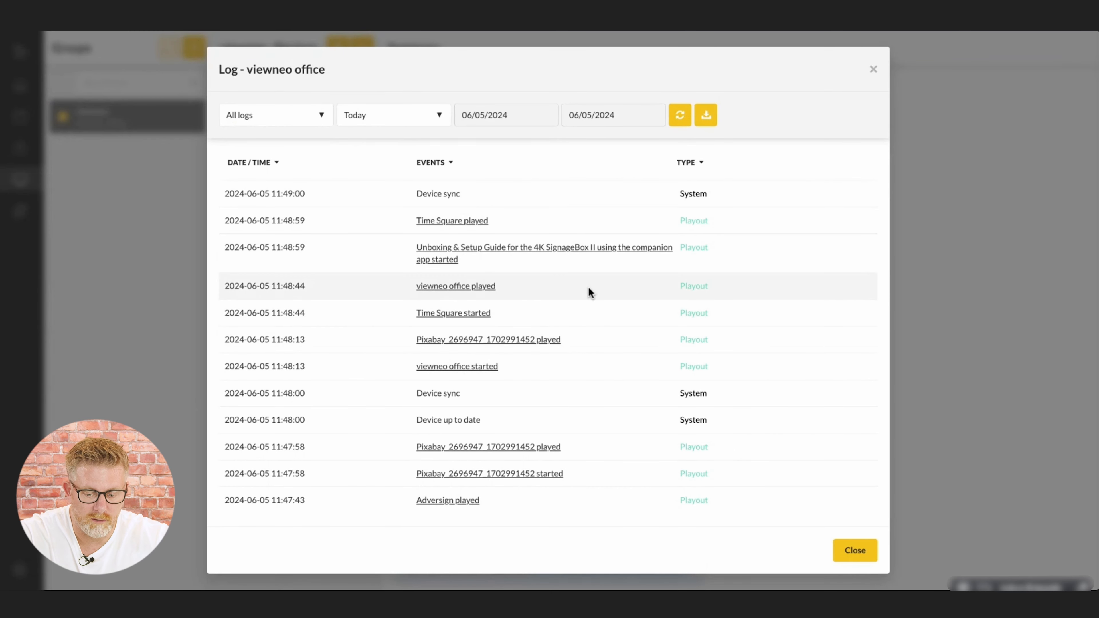
scroll(588, 286, "down", 3)
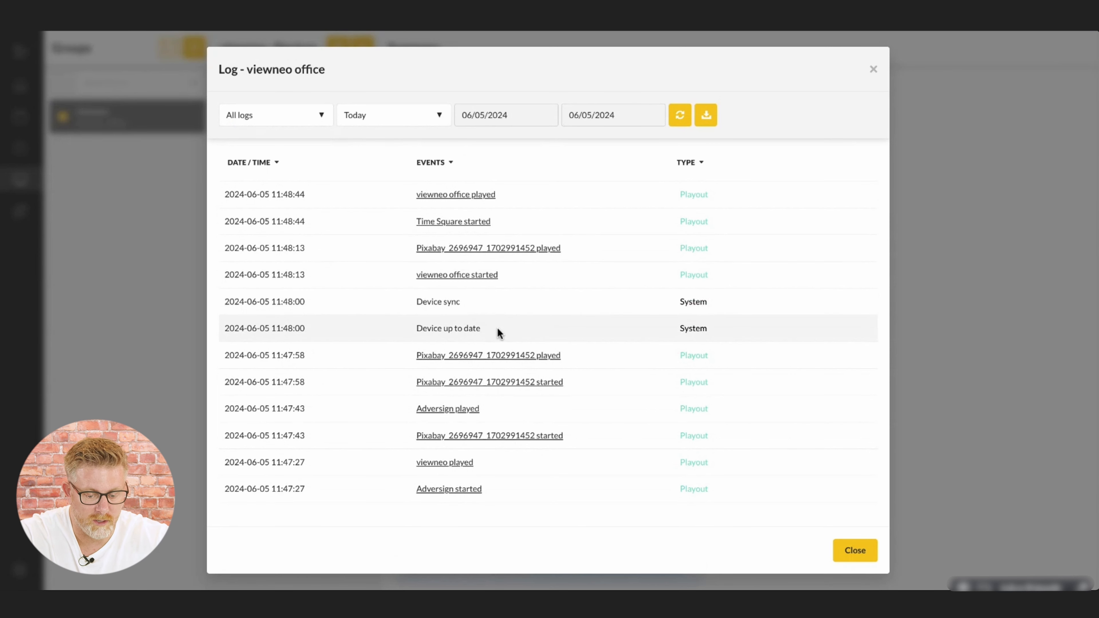
scroll(497, 327, "down", 12)
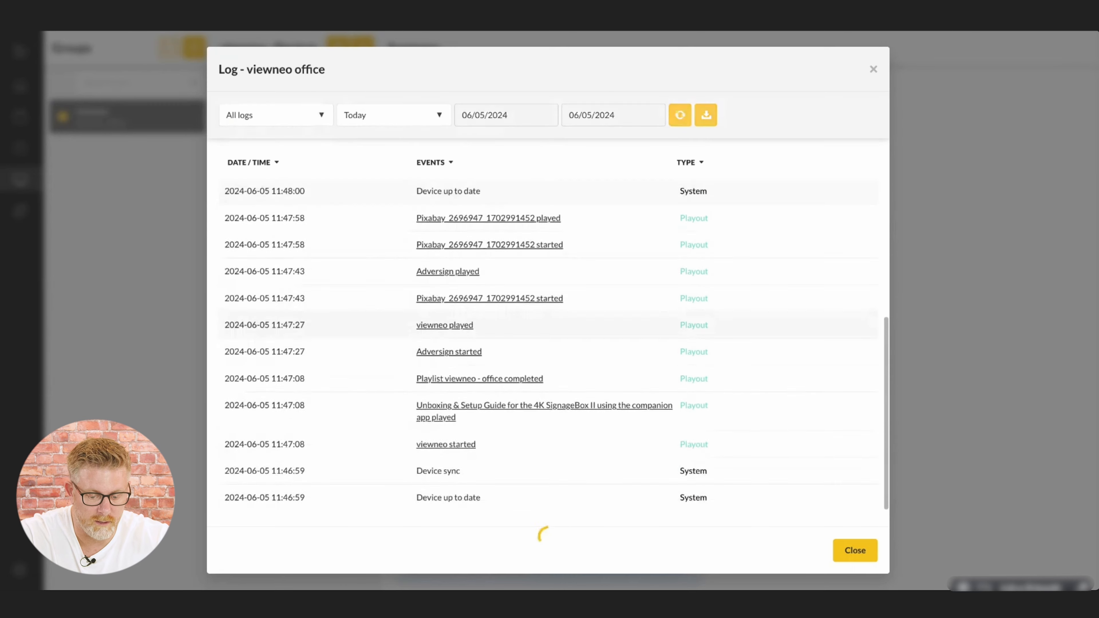
scroll(549, 342, "down", 10)
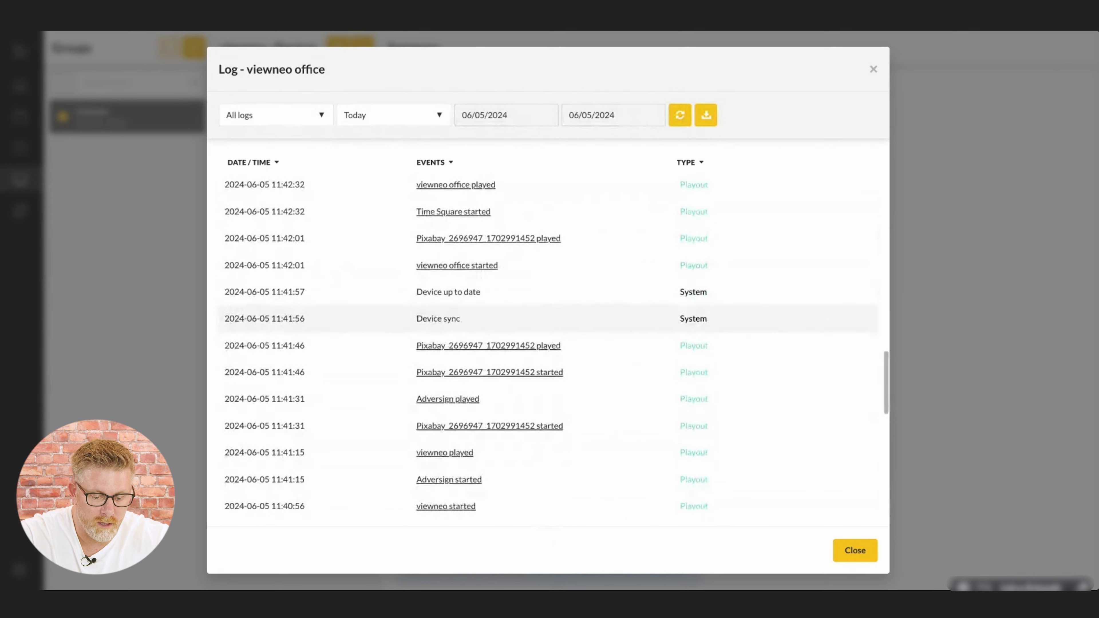
scroll(610, 186, "up", 10)
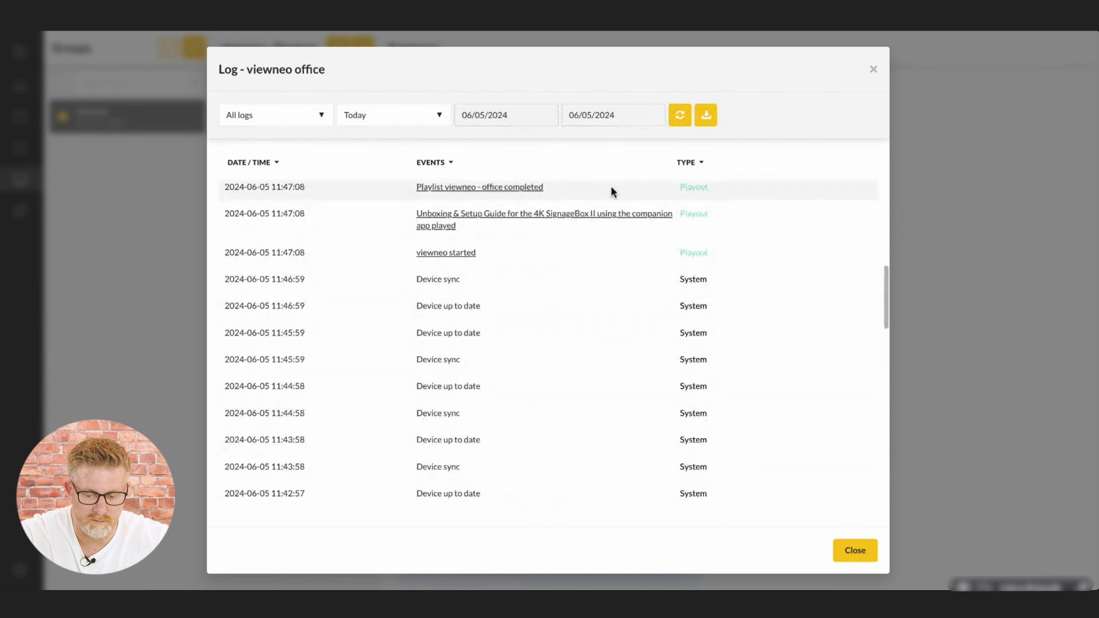
Close the device log and start Live View of the viewneo office device.
left_click(876, 71)
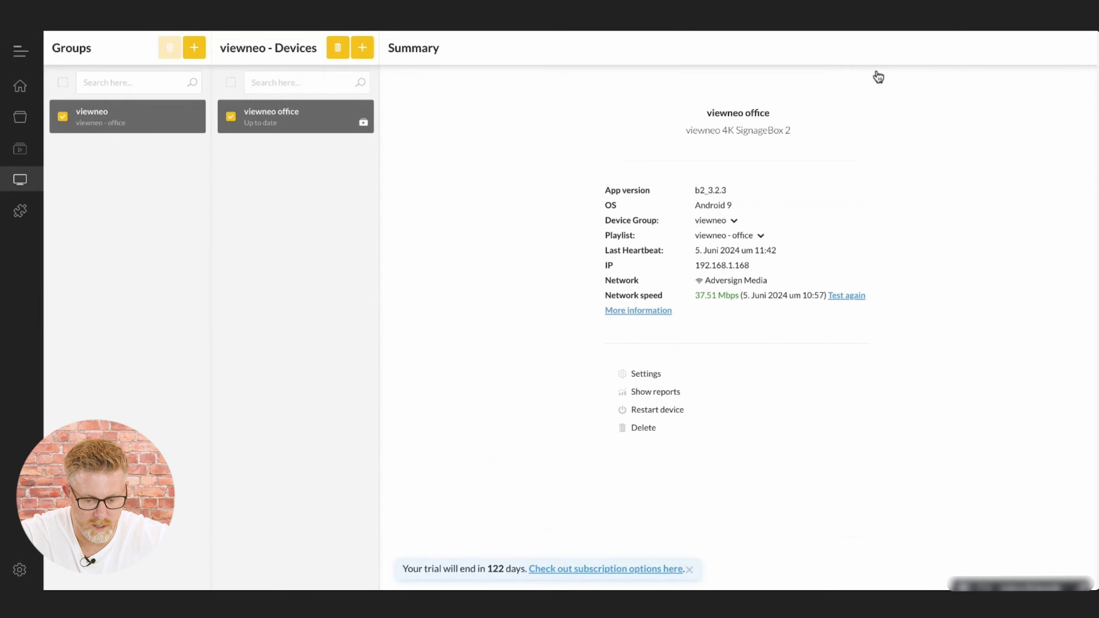
right_click(323, 134)
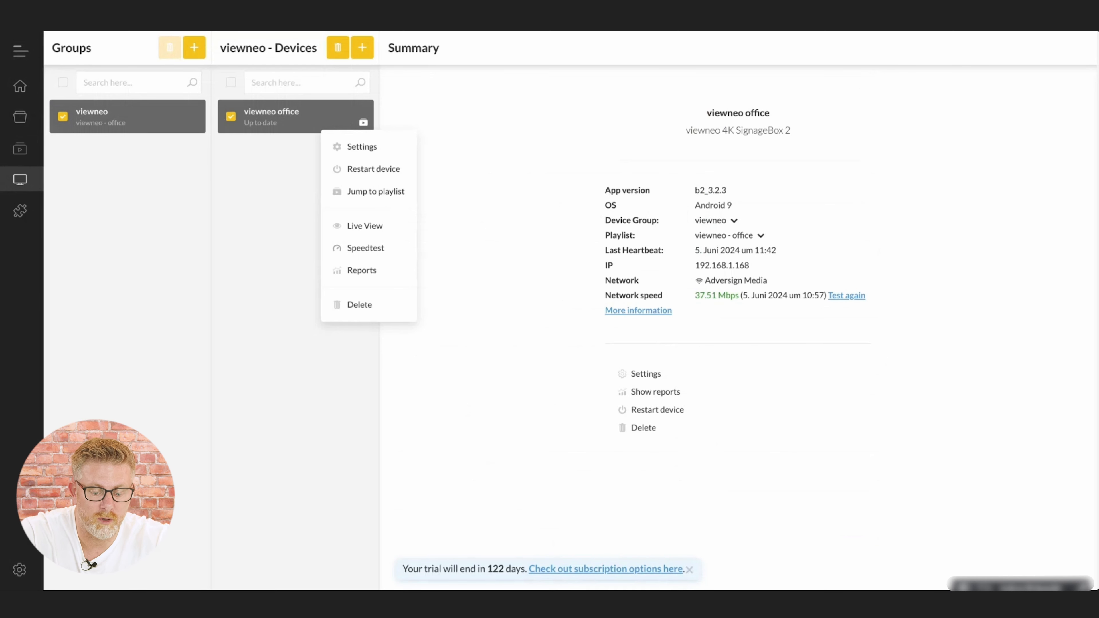
left_click(387, 225)
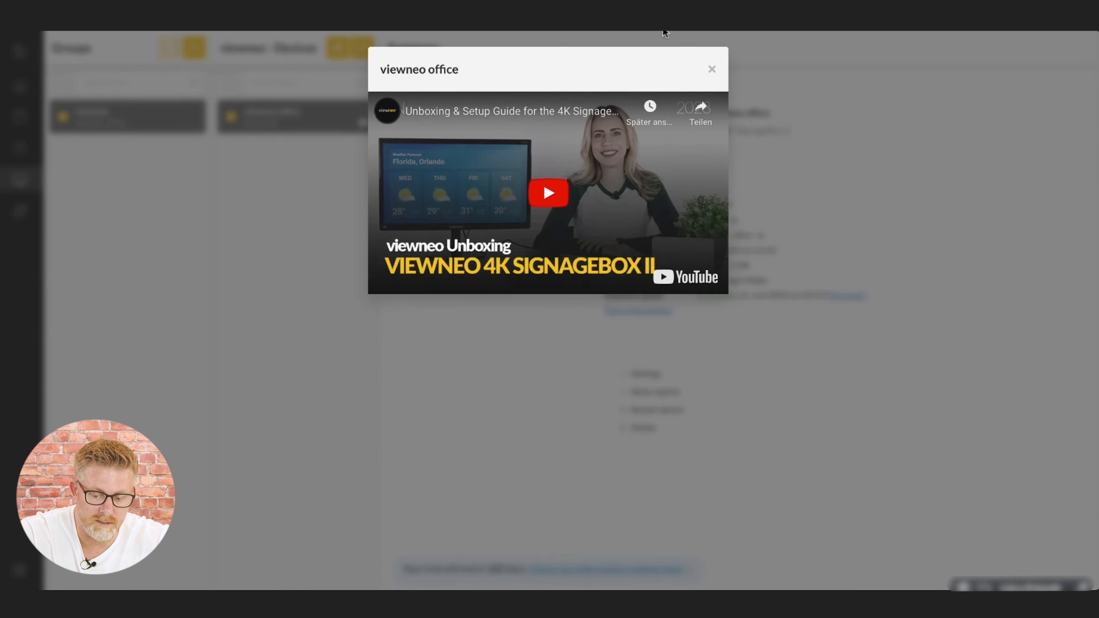
Close the live view and bring up the viewneo office device's actions again.
left_click(712, 69)
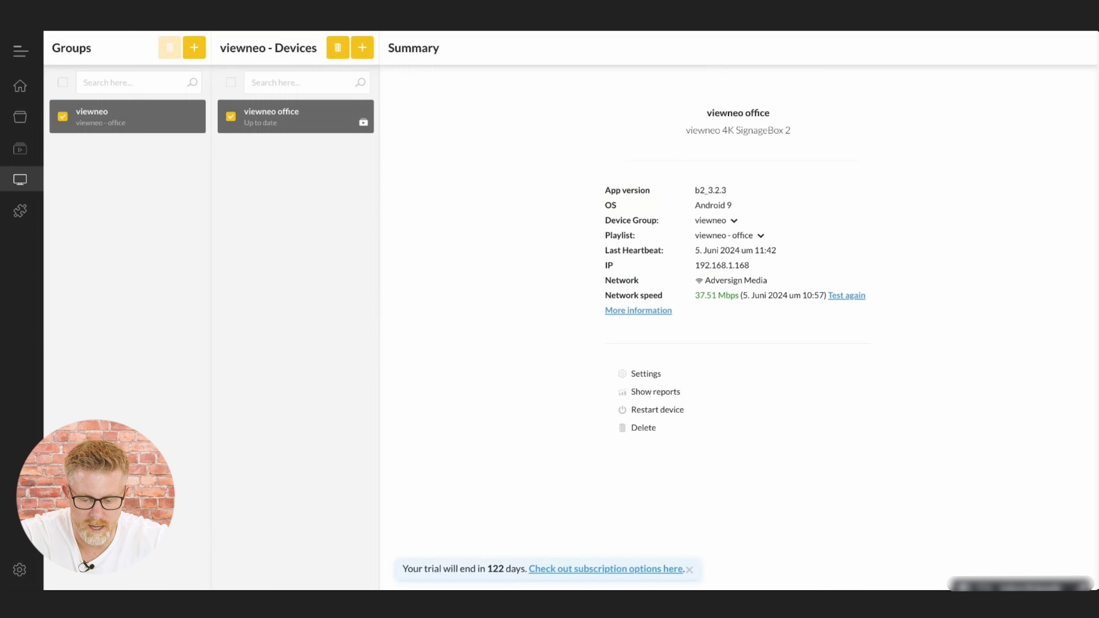
right_click(297, 129)
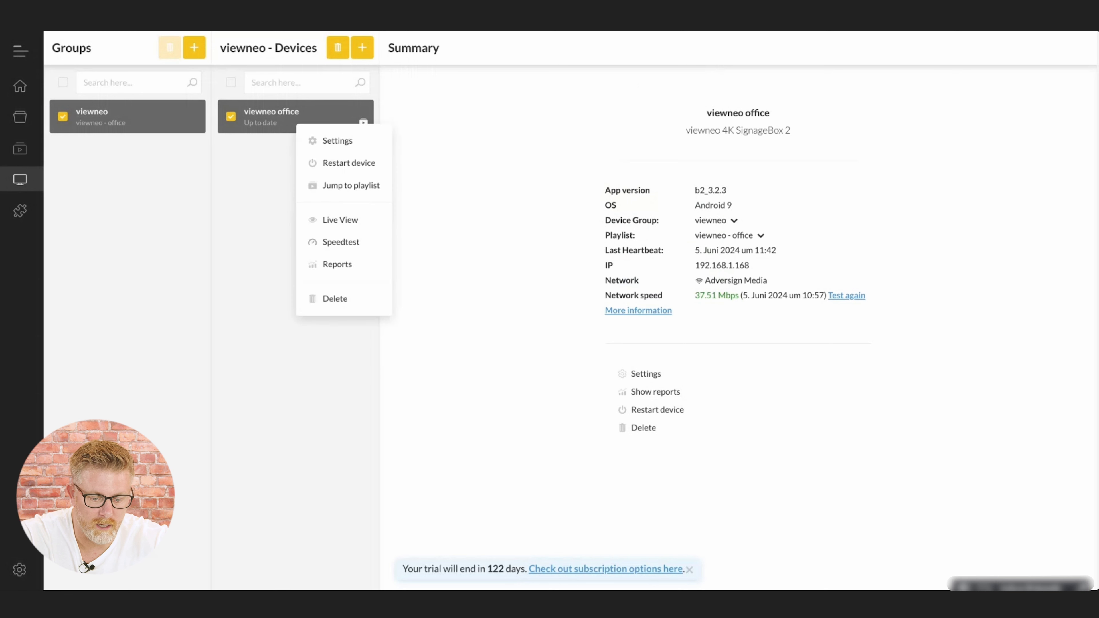
Run a network speed test on the viewneo office device.
left_click(361, 250)
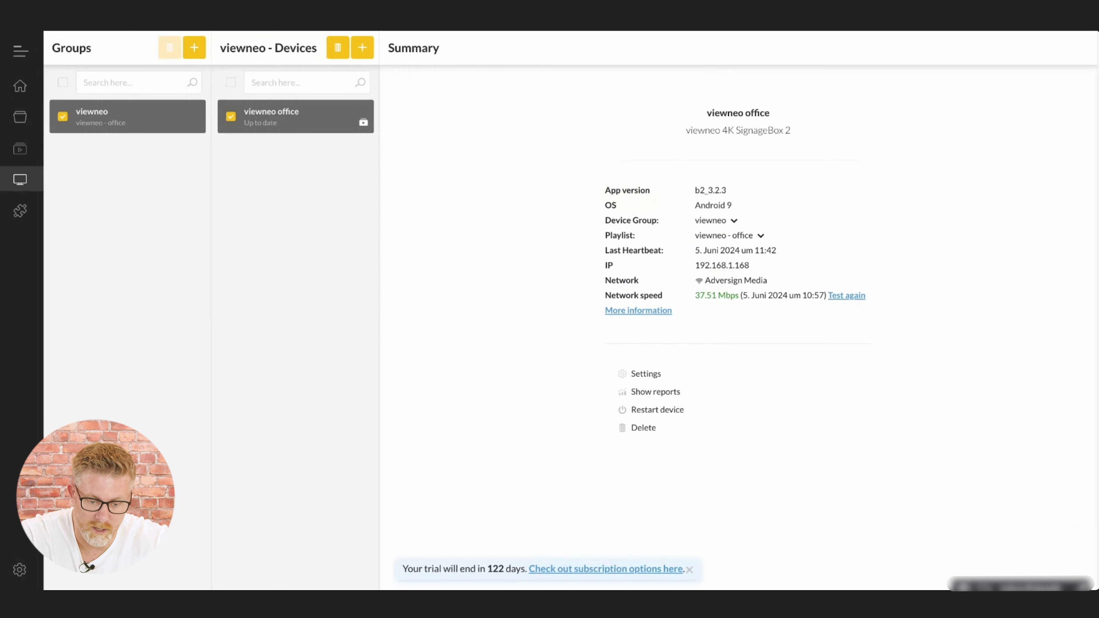
right_click(315, 132)
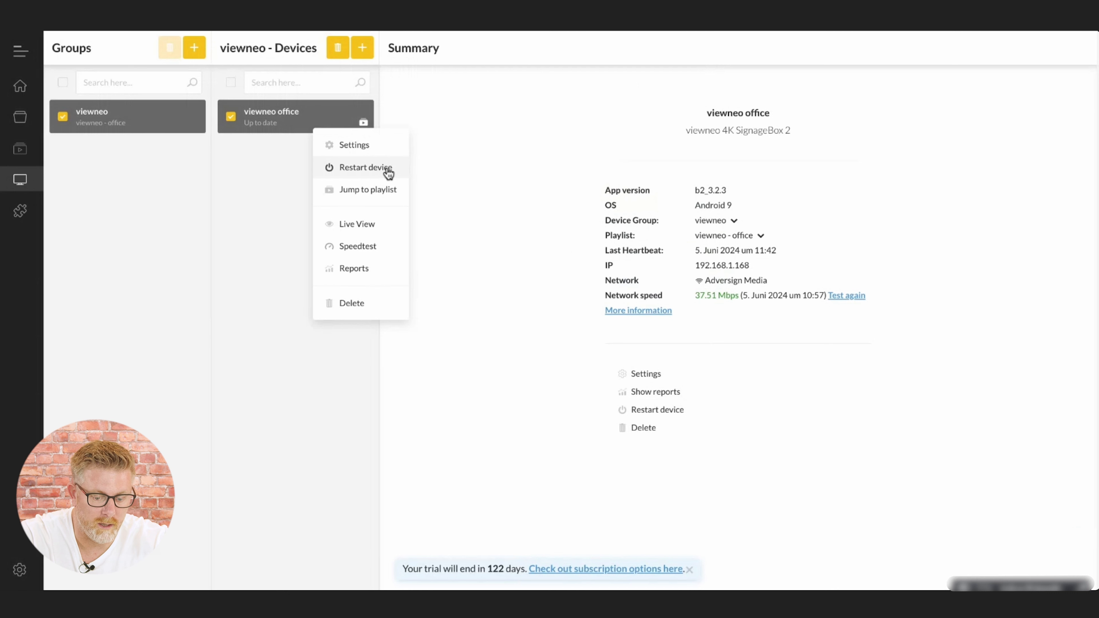
left_click(477, 159)
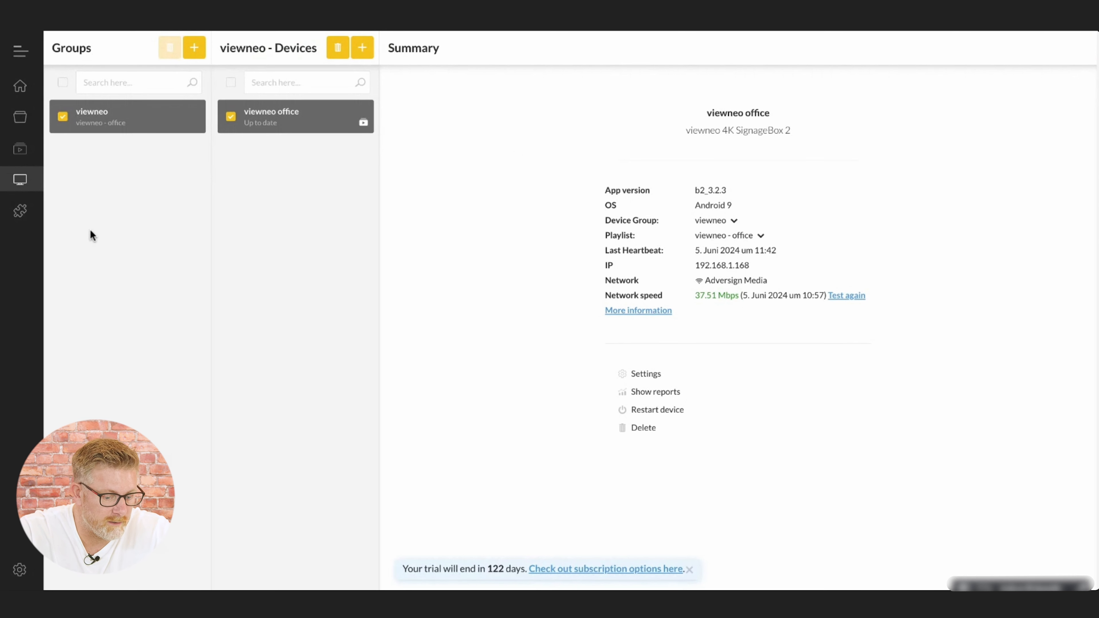
mouse_move(17, 214)
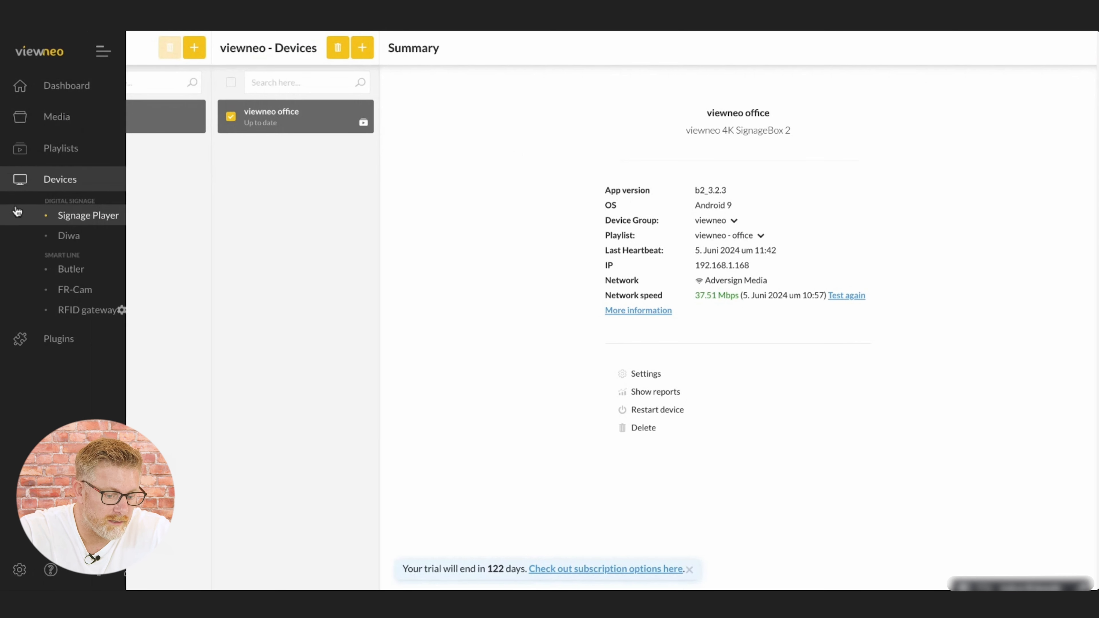
Scroll through every available and activated plugin in the Plugins list, then close it.
left_click(23, 341)
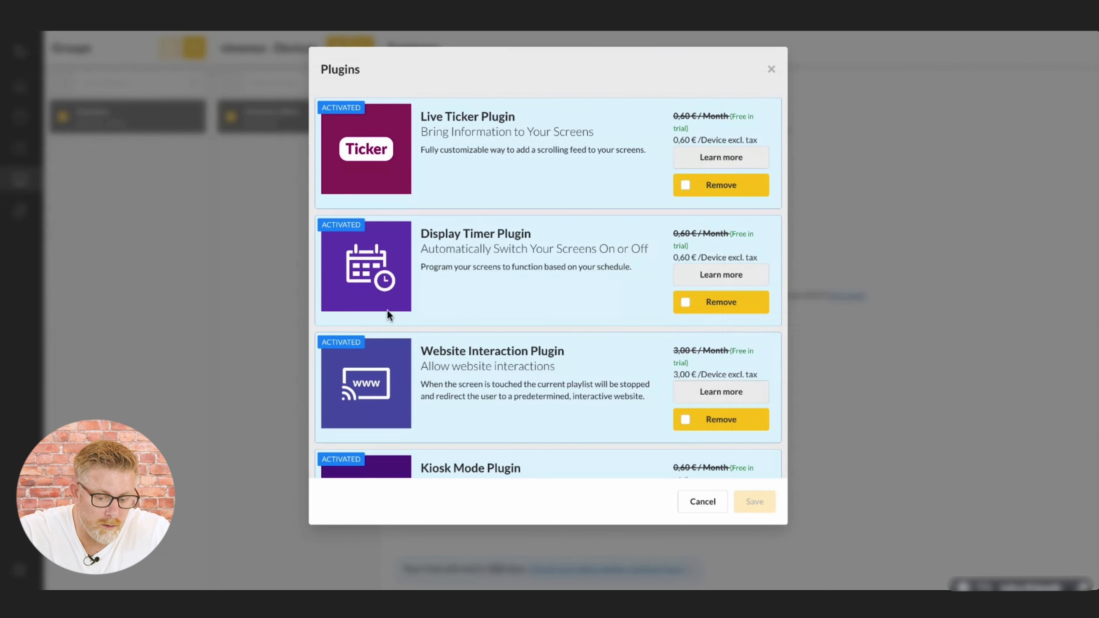
scroll(544, 255, "down", 4)
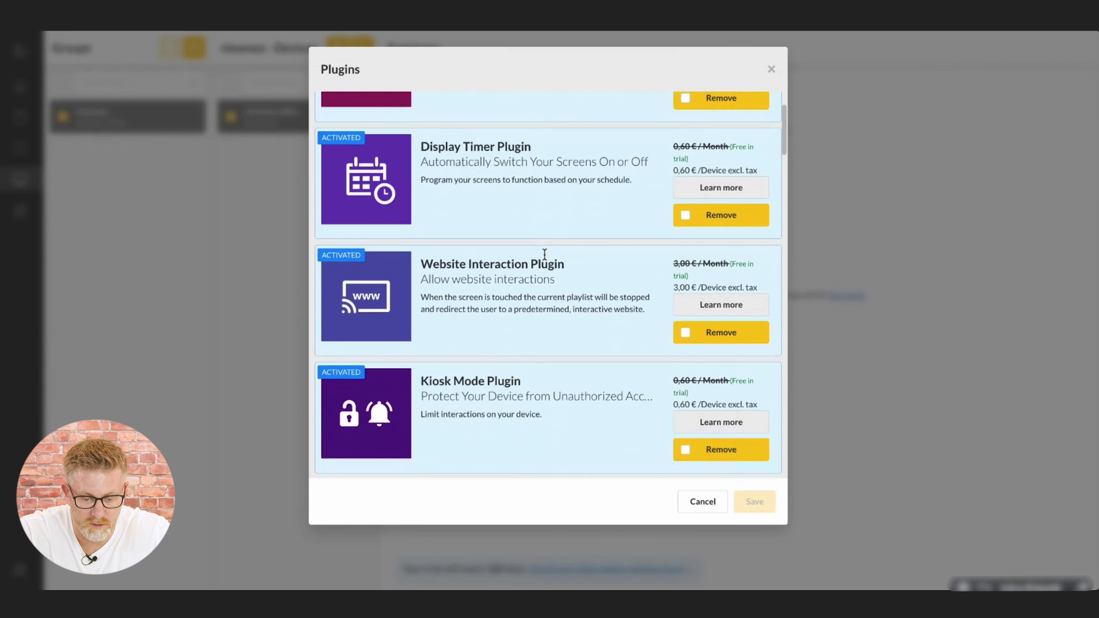
scroll(547, 285, "down", 6)
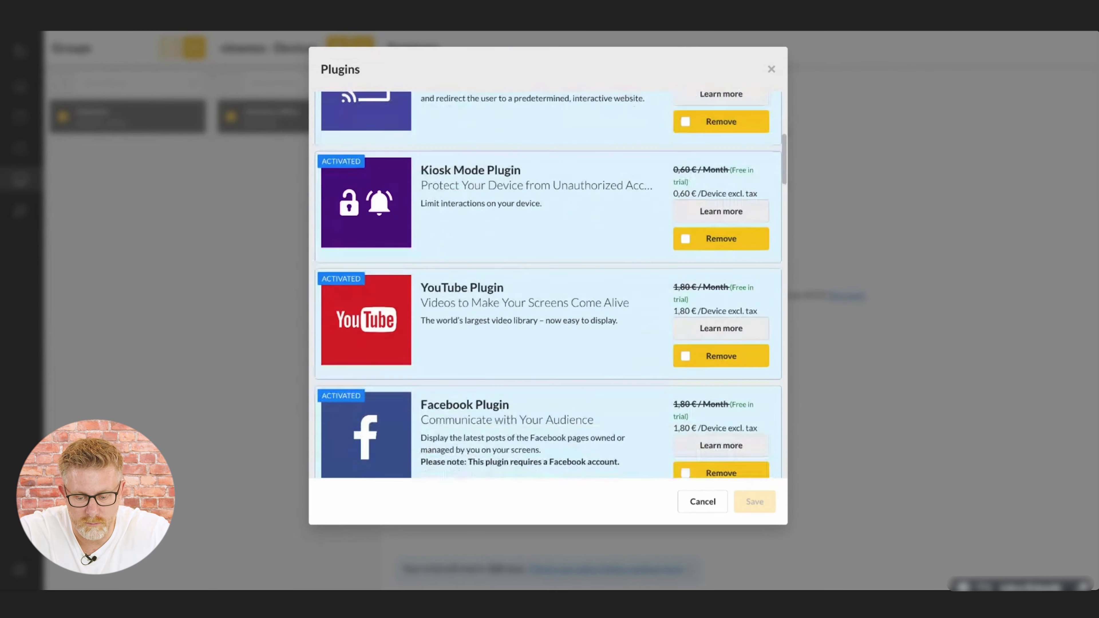
scroll(547, 285, "down", 6)
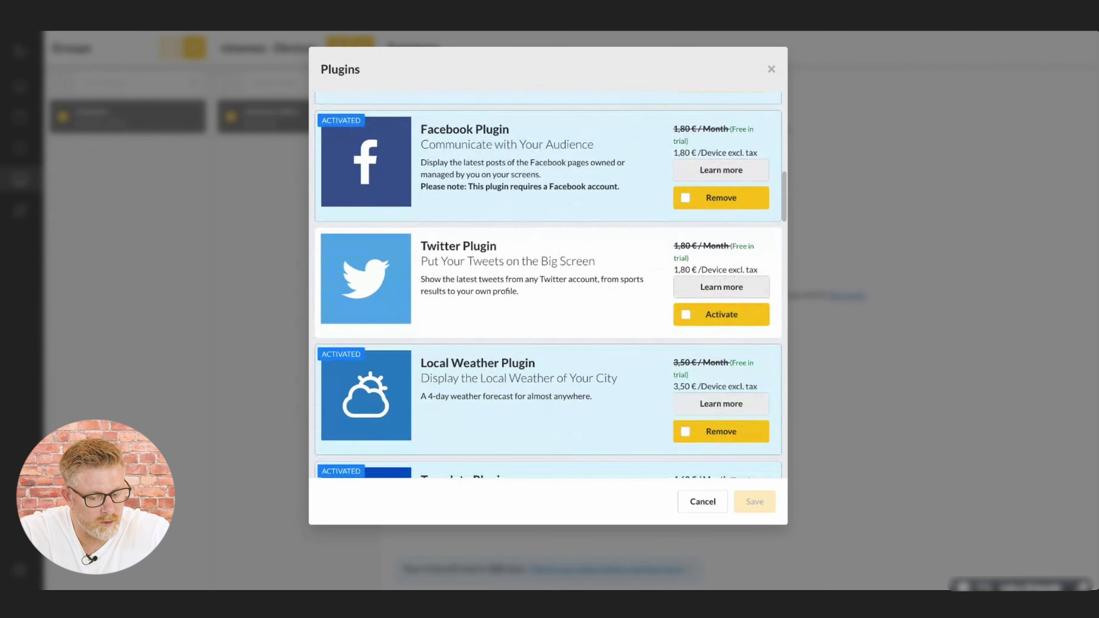
scroll(548, 285, "down", 8)
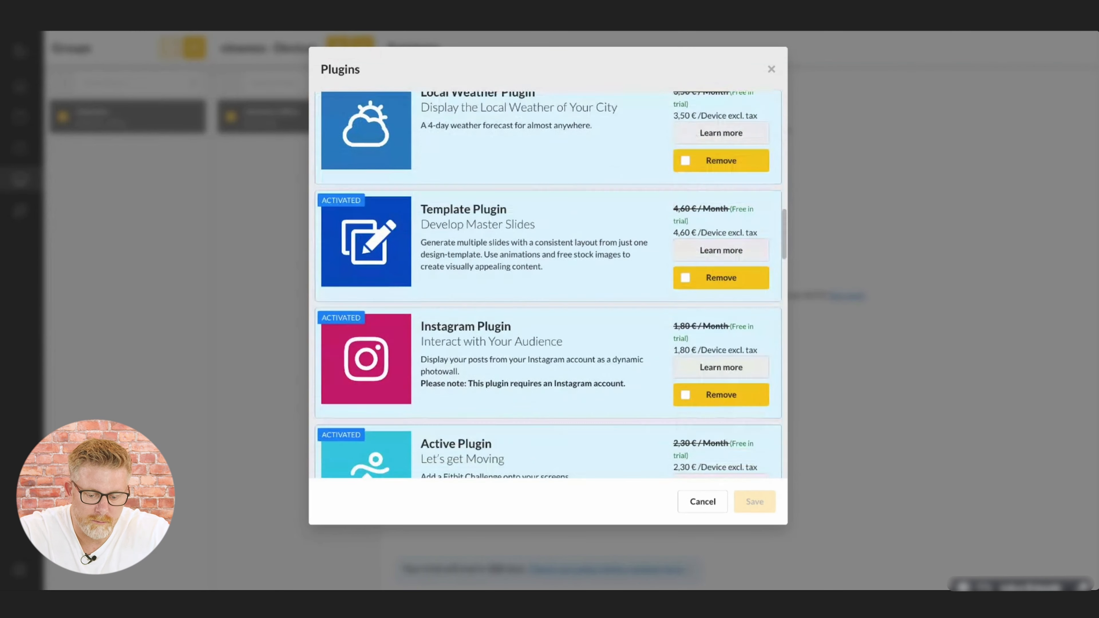
scroll(548, 285, "down", 11)
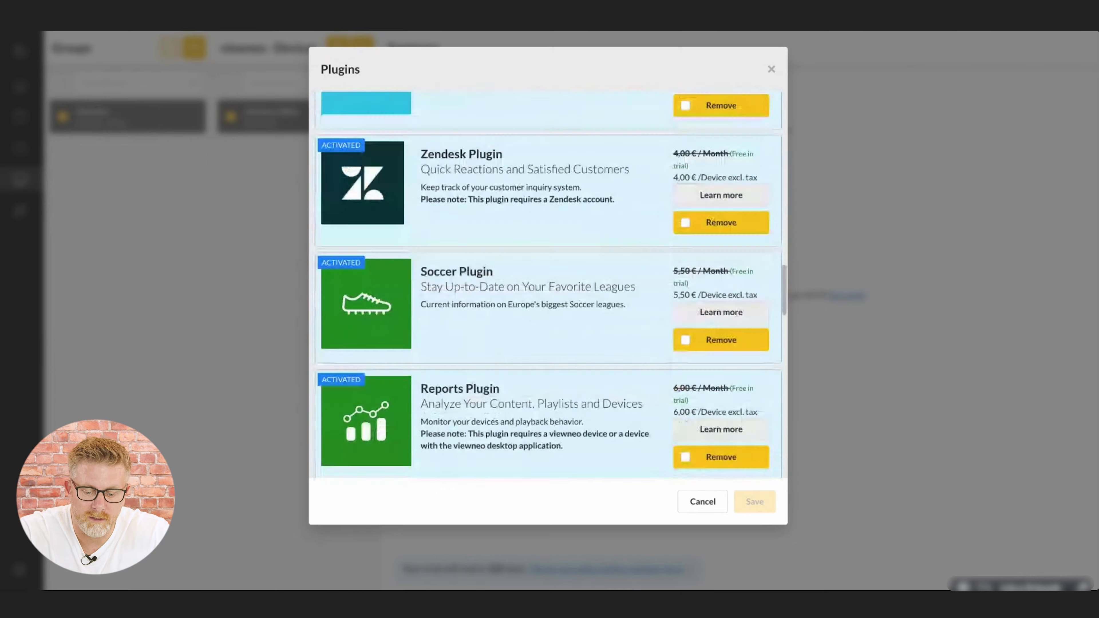
scroll(548, 285, "down", 8)
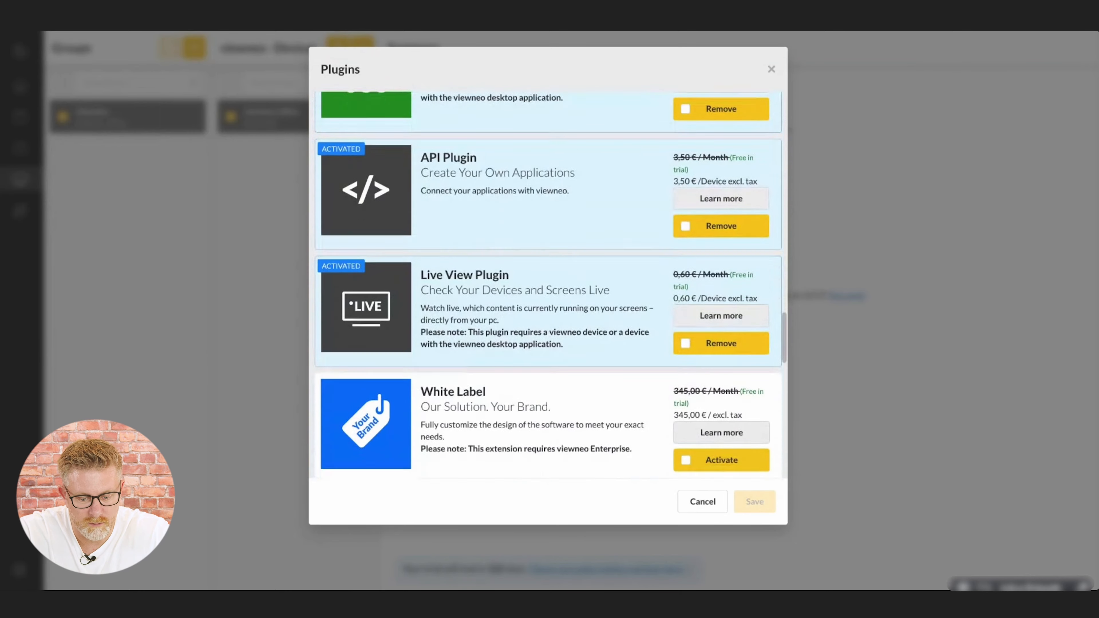
scroll(548, 285, "down", 13)
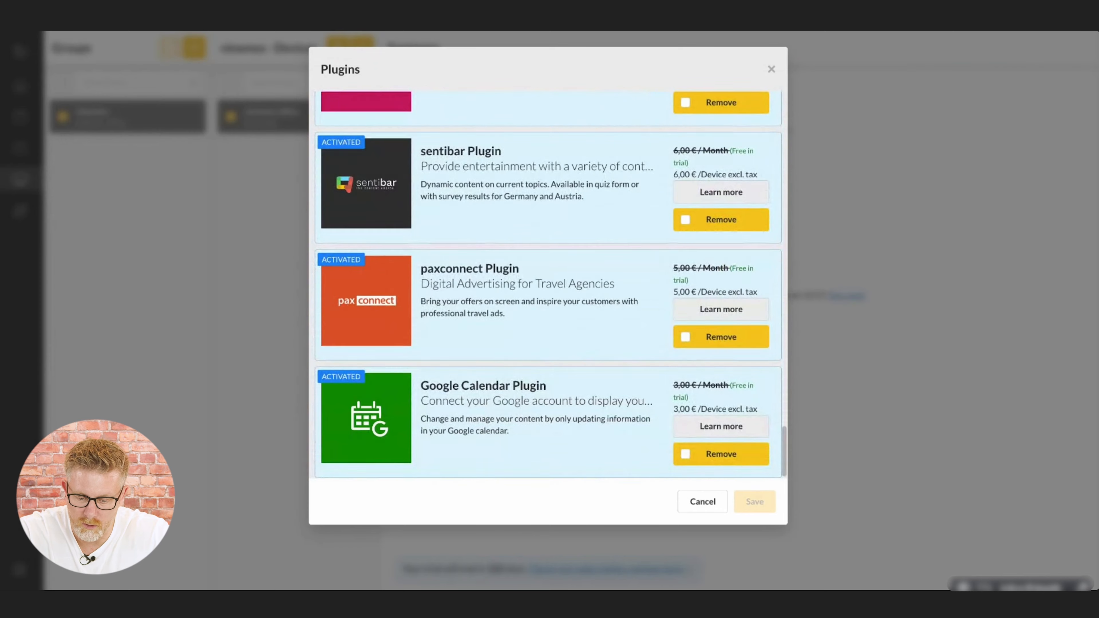
scroll(548, 285, "up", 20)
scroll(548, 285, "down", 8)
scroll(547, 285, "up", 2)
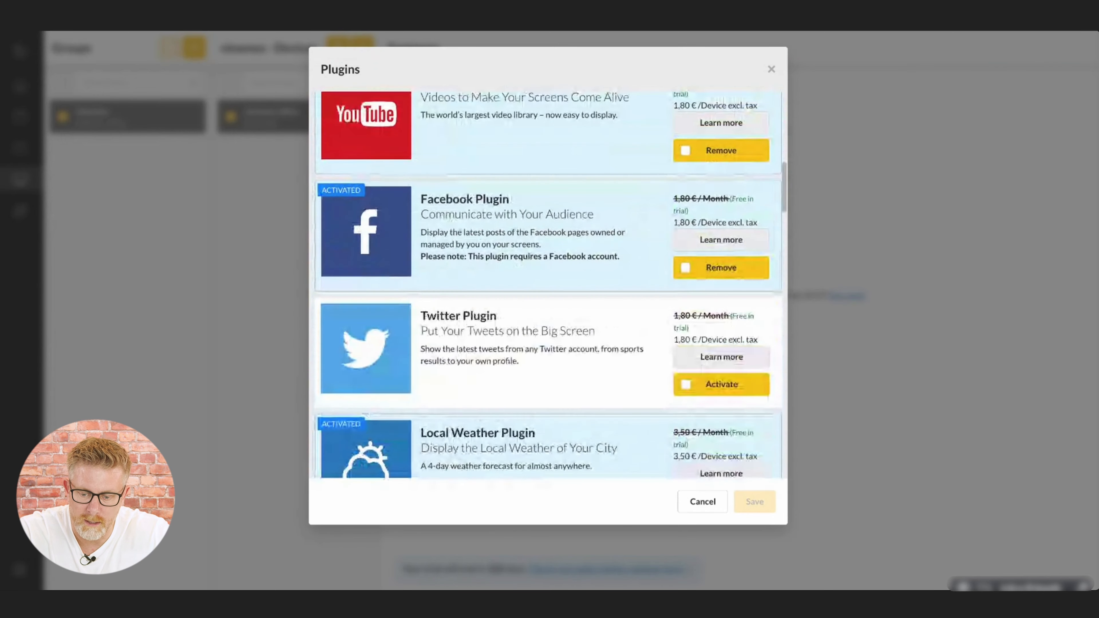
left_click(772, 70)
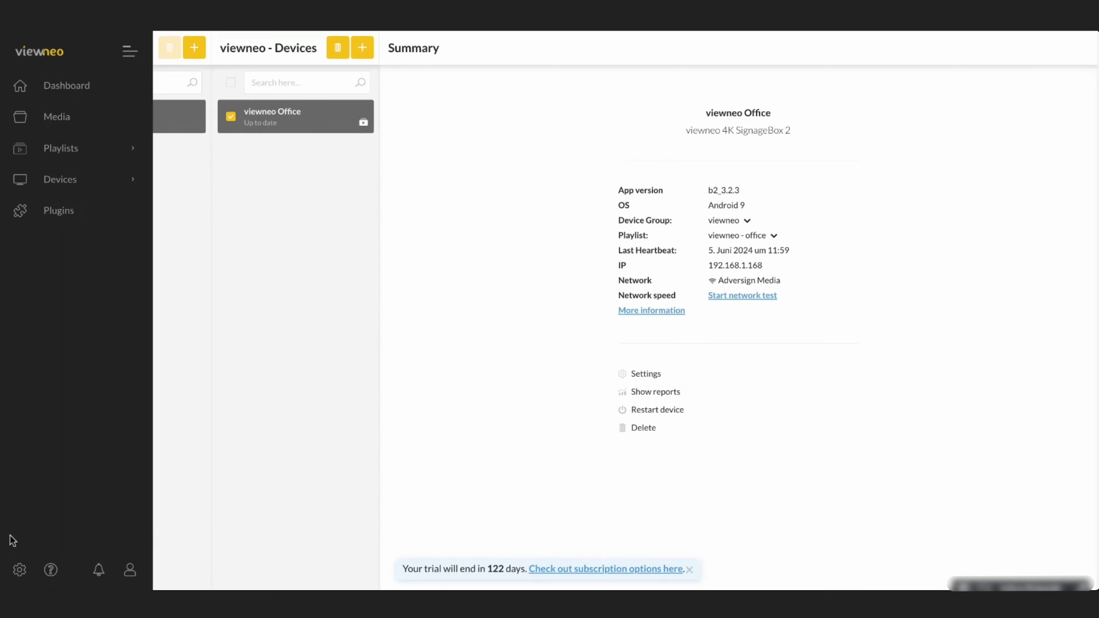
Open the profile's user details and browse the Language options, leaving English selected.
left_click(130, 578)
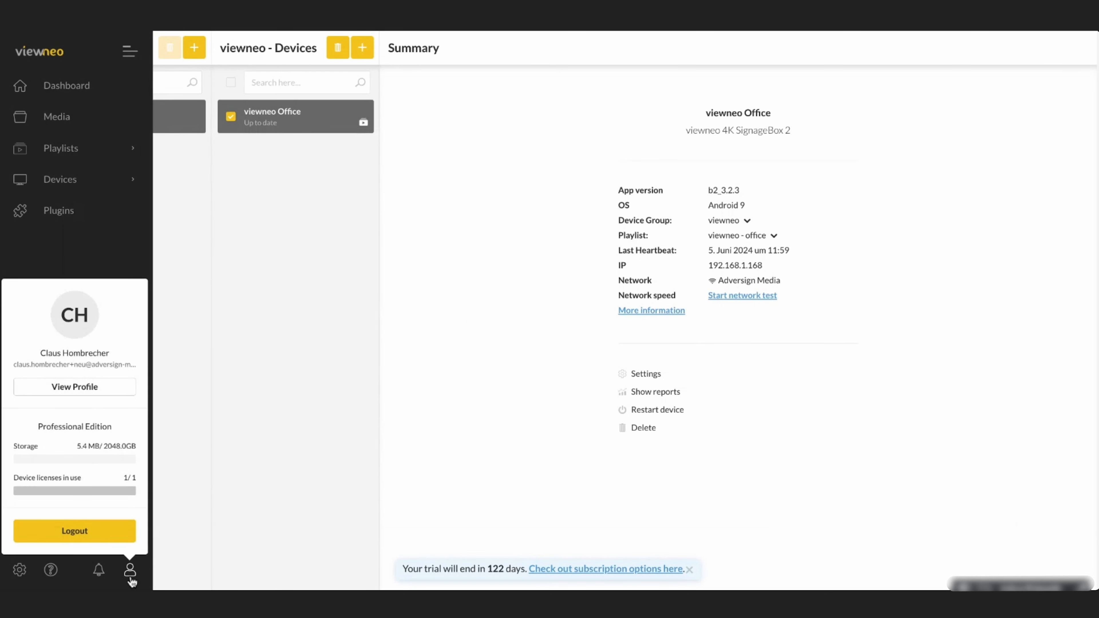
left_click(102, 391)
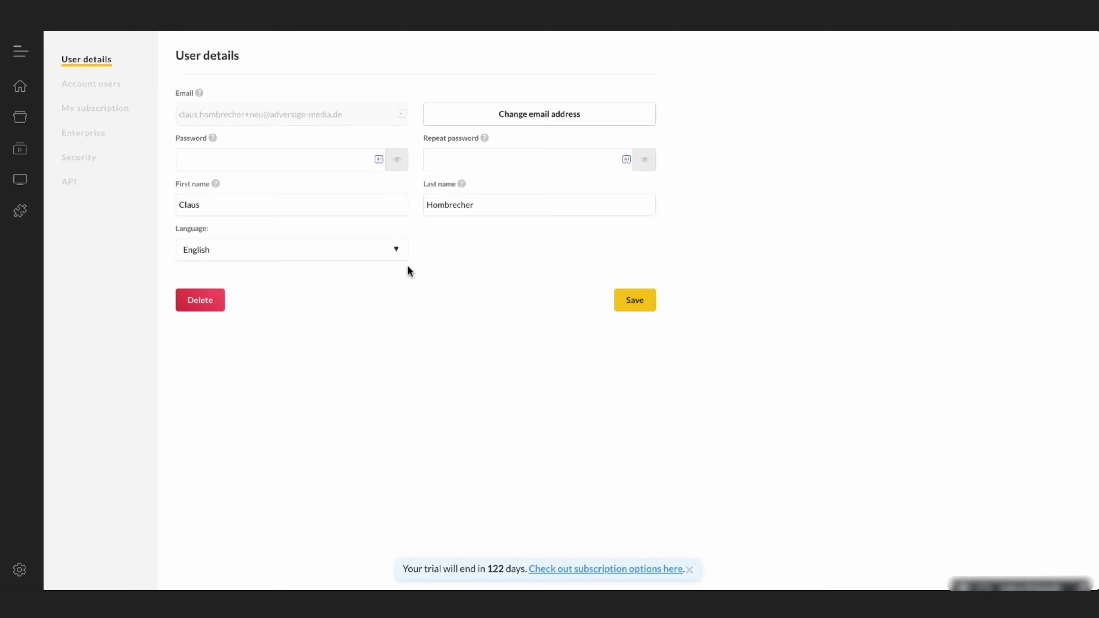
left_click(395, 253)
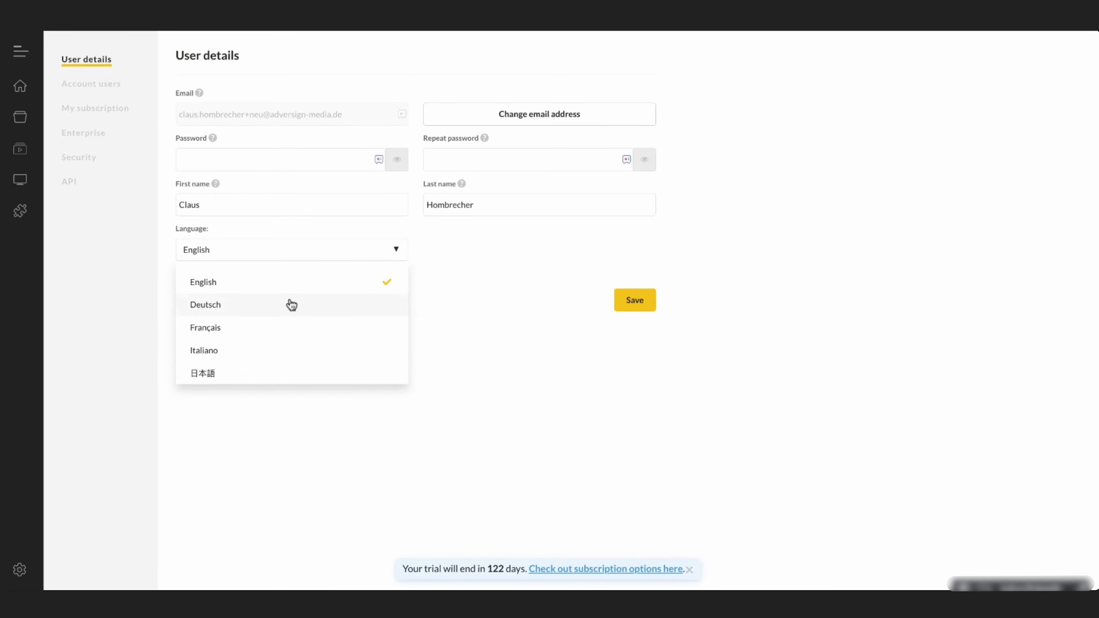
scroll(273, 313, "down", 5)
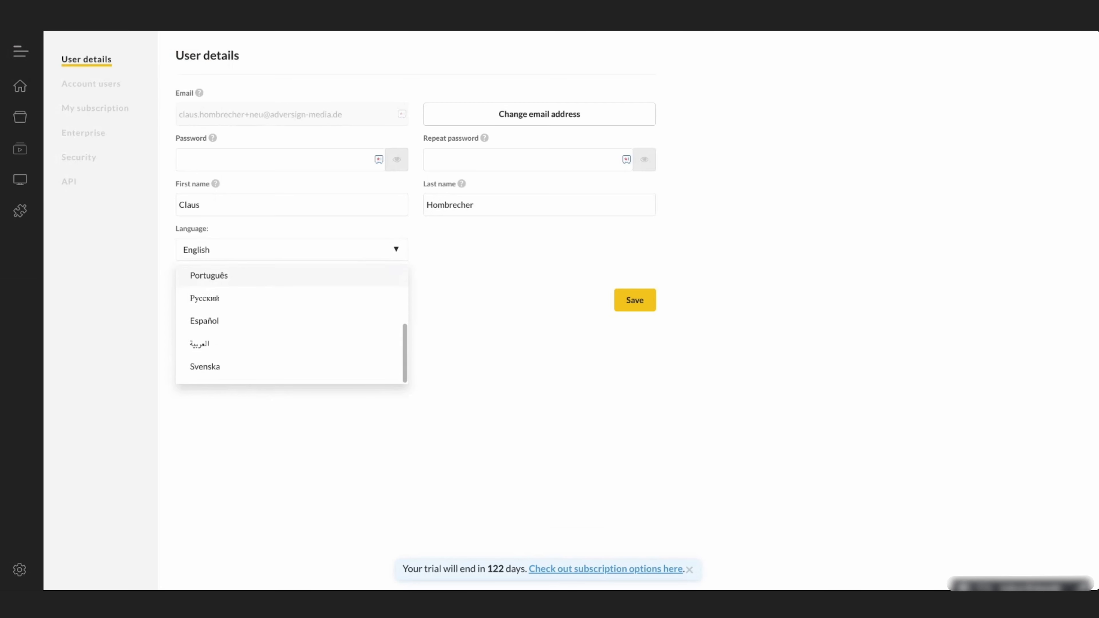
scroll(284, 299, "up", 5)
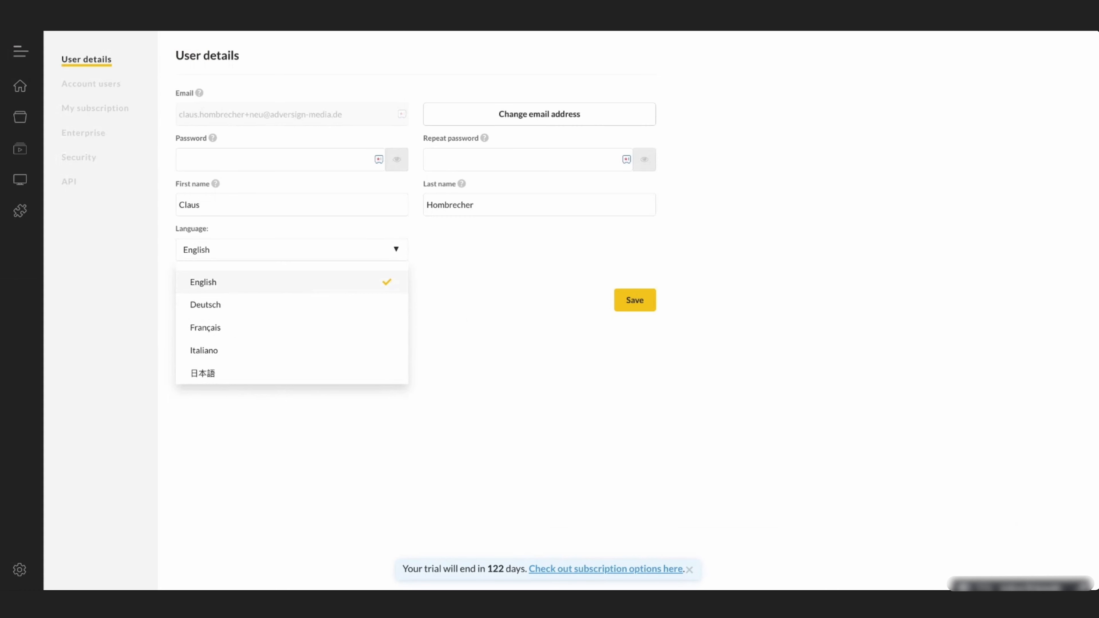
scroll(285, 312, "down", 4)
scroll(285, 312, "up", 4)
left_click(519, 314)
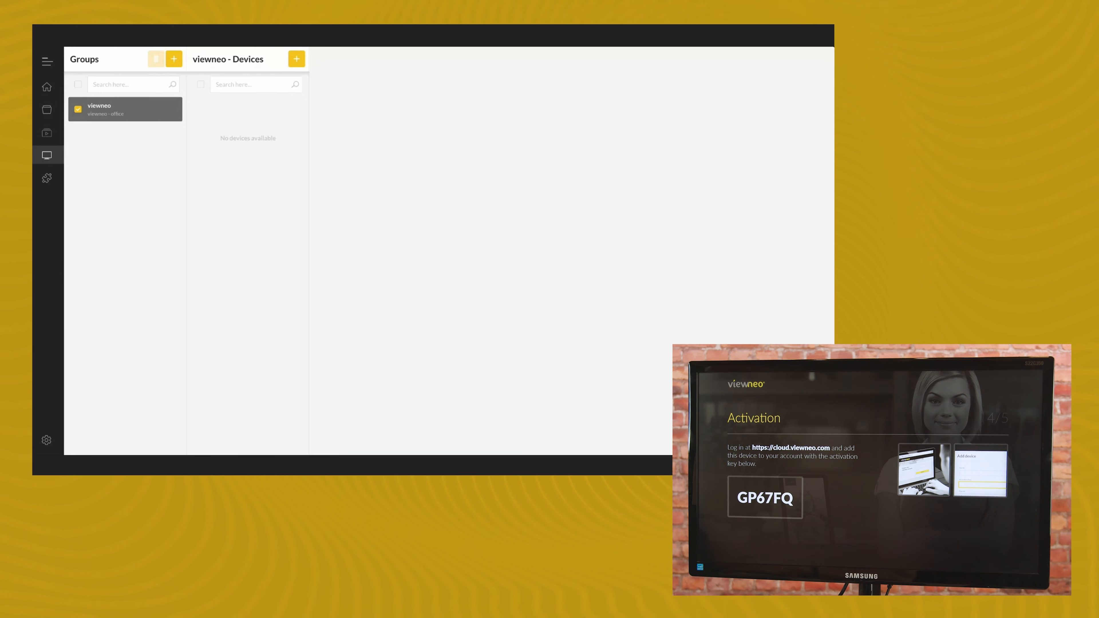
Create device 'viewneo Office' with the TV's activation key and the 'viewneo - office' playlist.
left_click(297, 59)
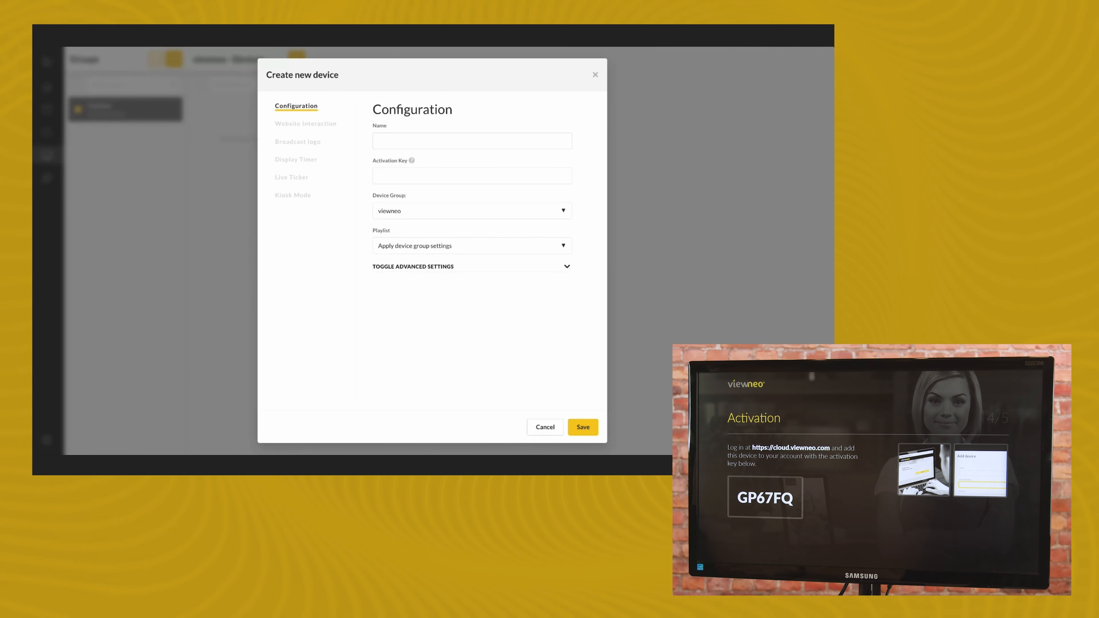
type("vie")
type("wneo Office")
left_click(385, 176)
type("gp67fq")
left_click(449, 243)
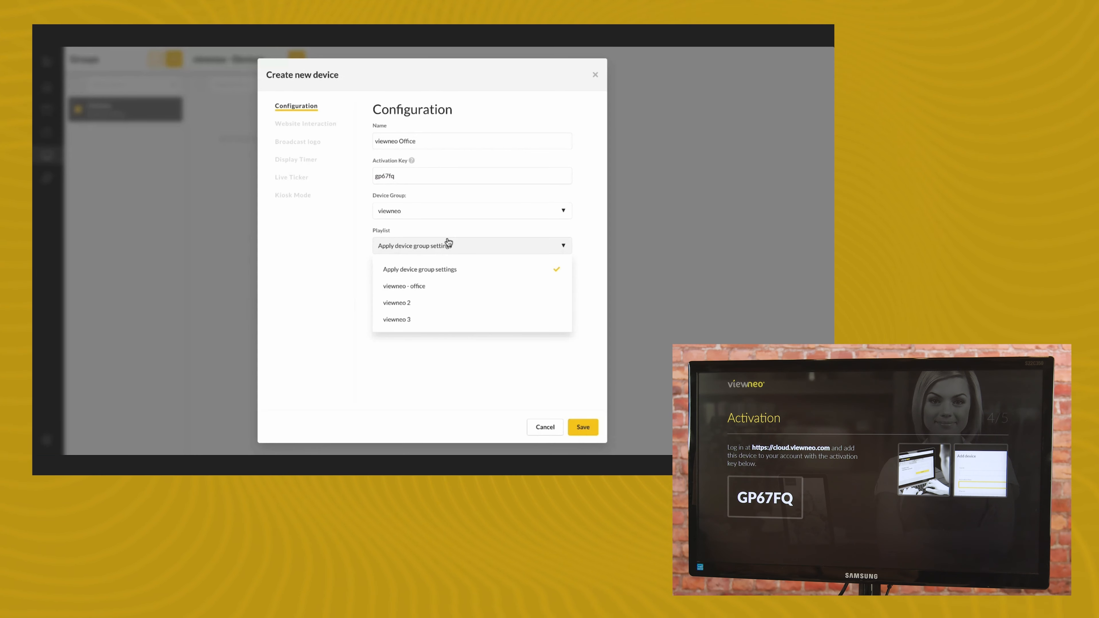
left_click(453, 287)
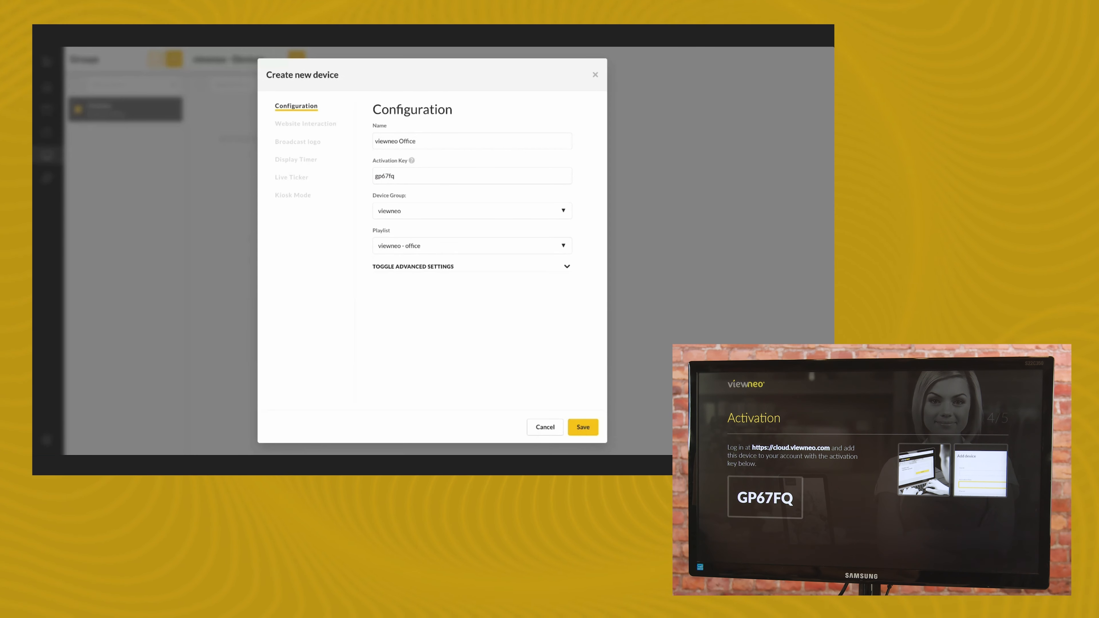
left_click(583, 427)
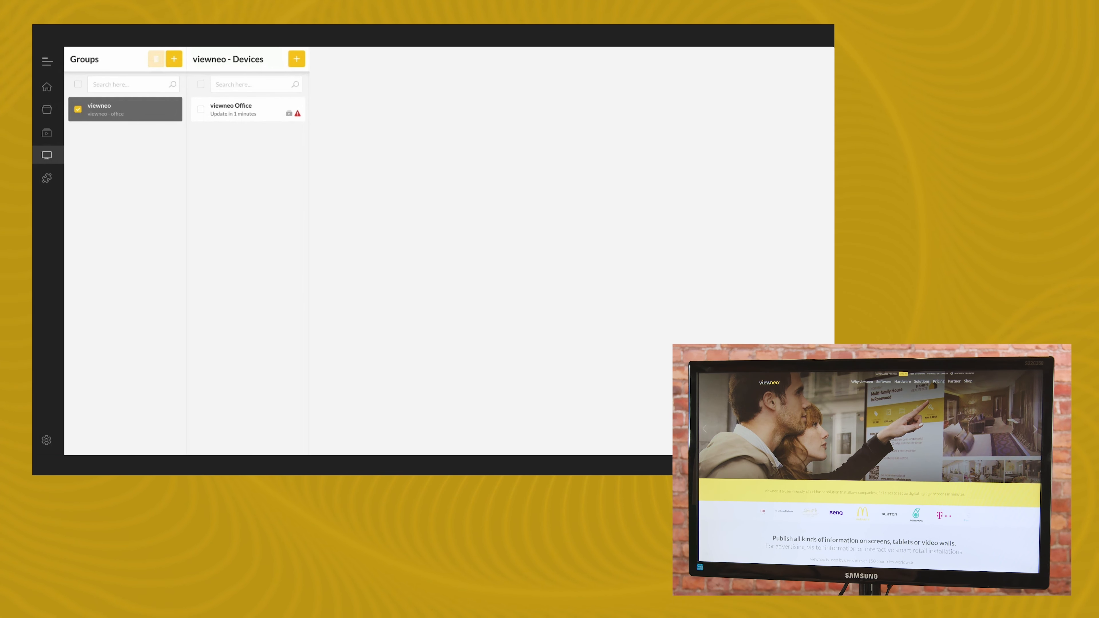
Reload the page and open the viewneo Office device's Summary in the viewneo group.
key("super+r")
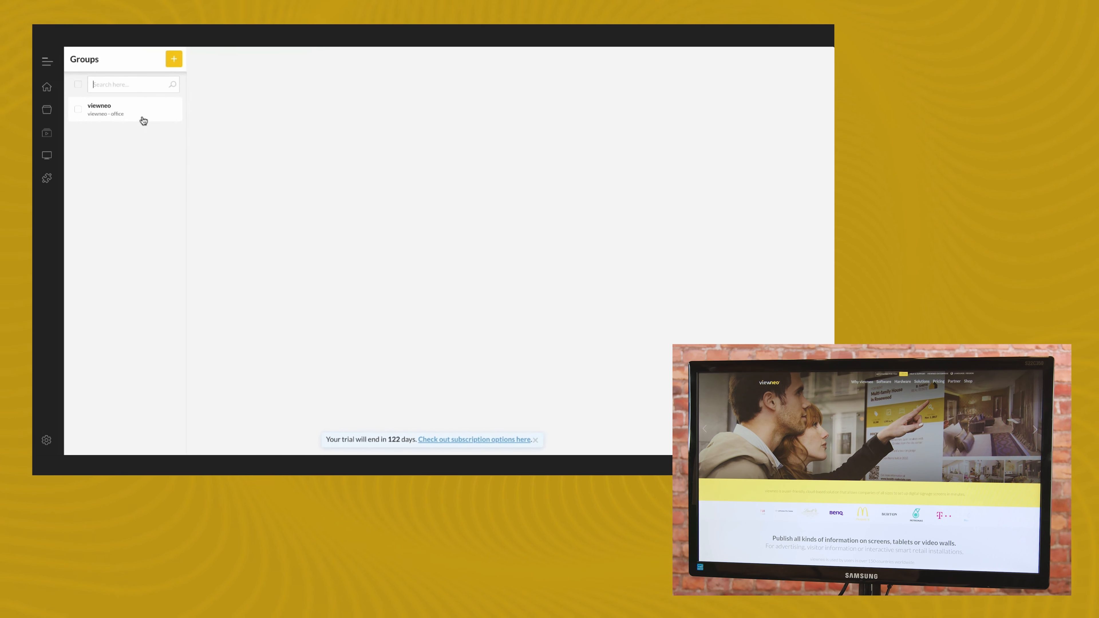
left_click(143, 121)
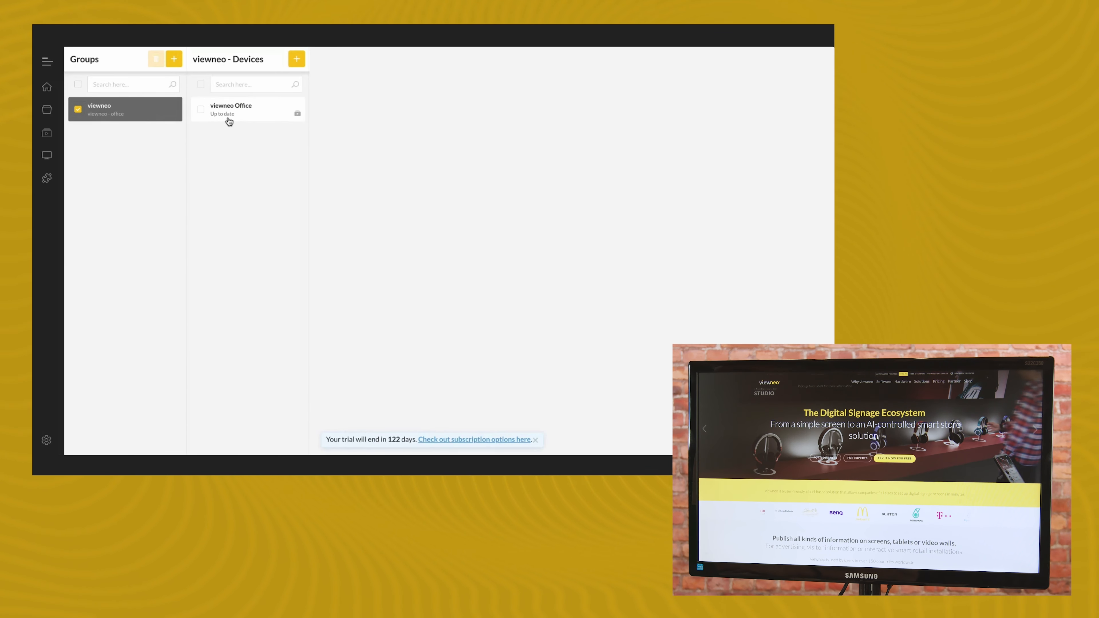
left_click(248, 115)
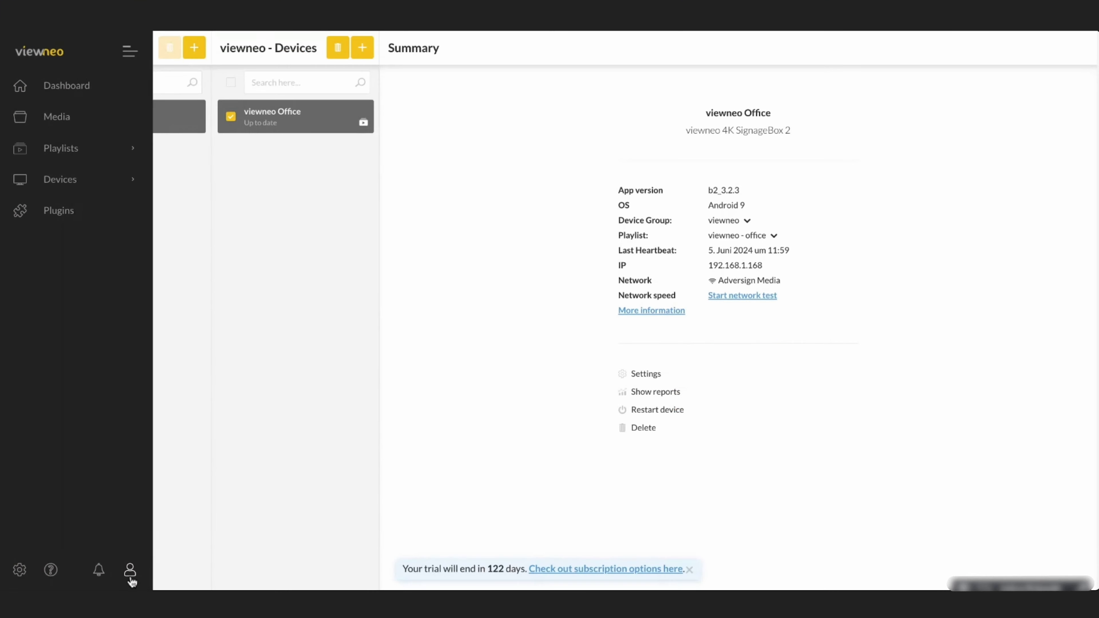
From View Profile, start an Add User form and show its Permissions settings.
left_click(130, 571)
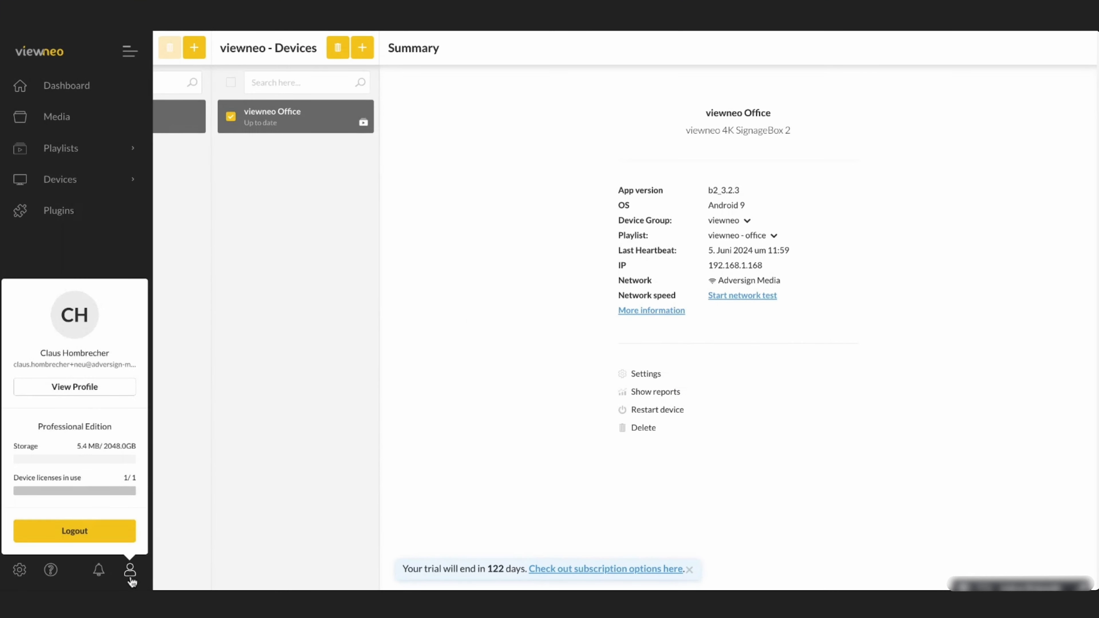
left_click(101, 388)
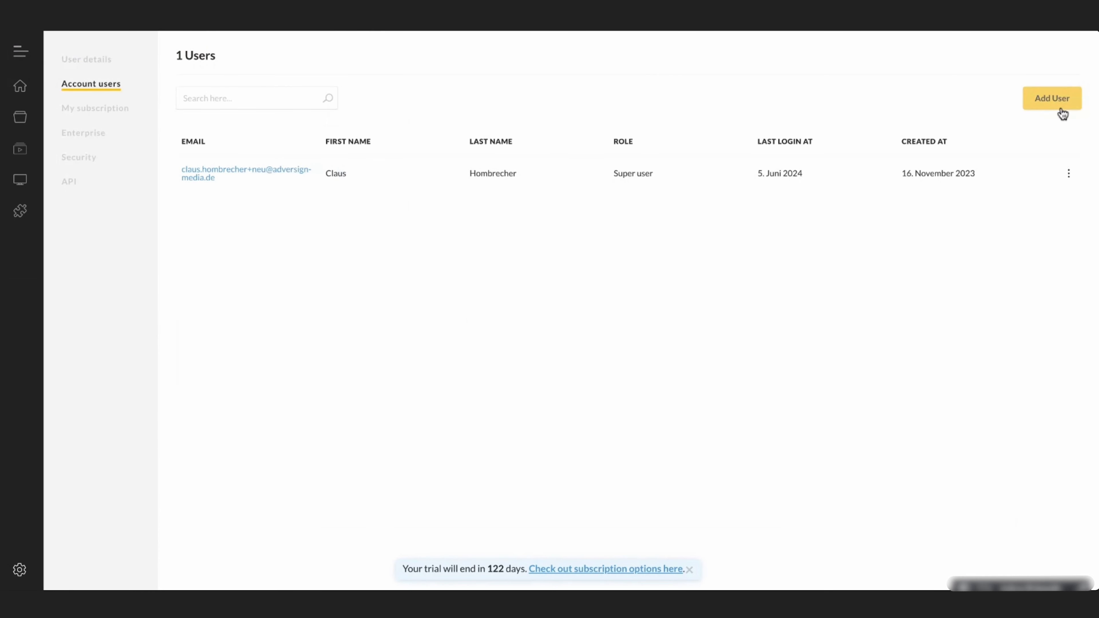
left_click(1061, 109)
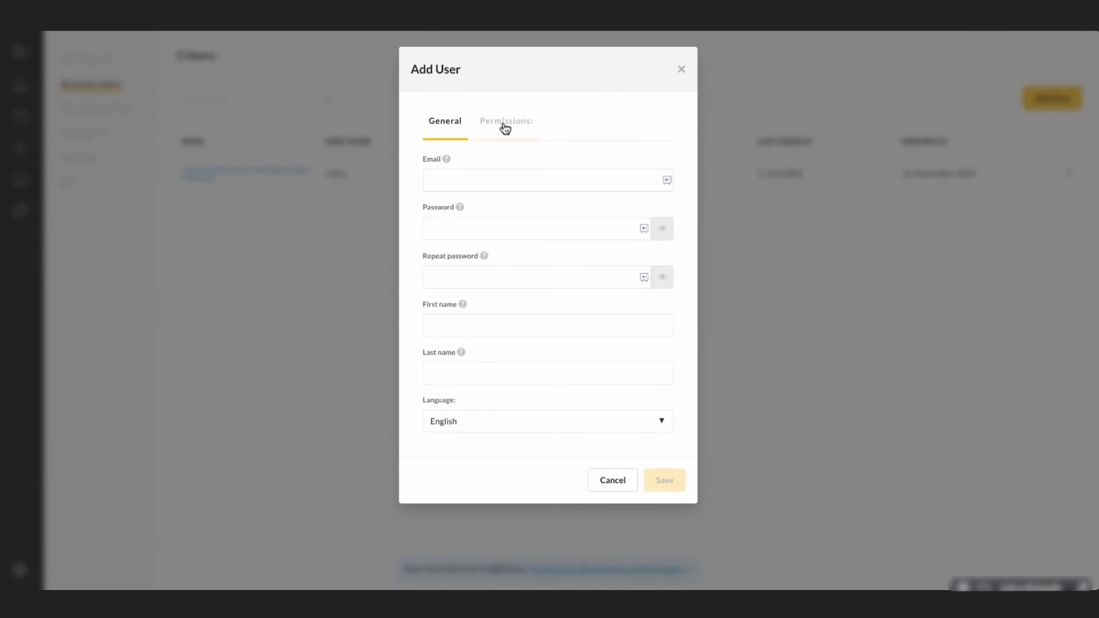
left_click(504, 126)
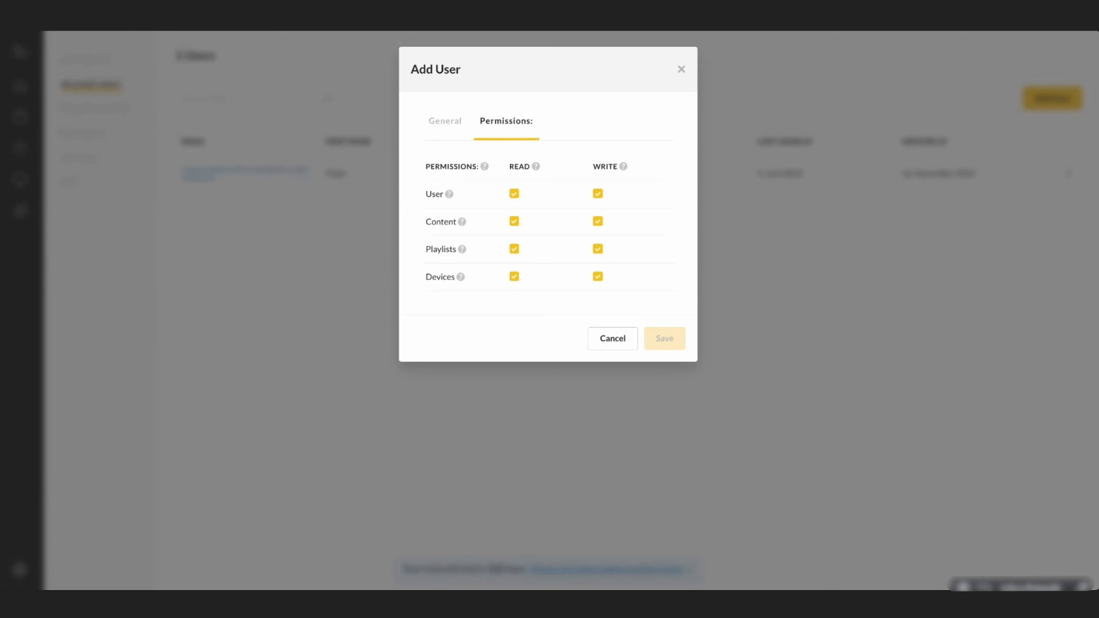